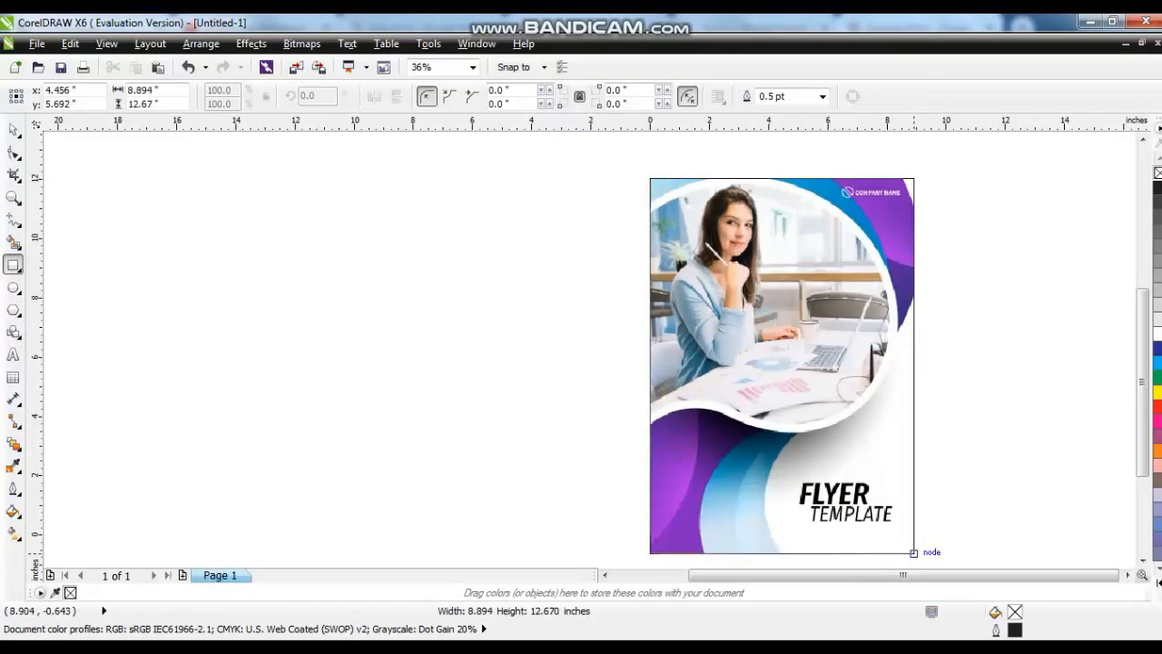
Step: Move the flyer-sized rectangle horizontally off the reference flyer into the empty area beside it, to about x -8.563"
{"action": "left_click", "coordinate": [13, 130]}
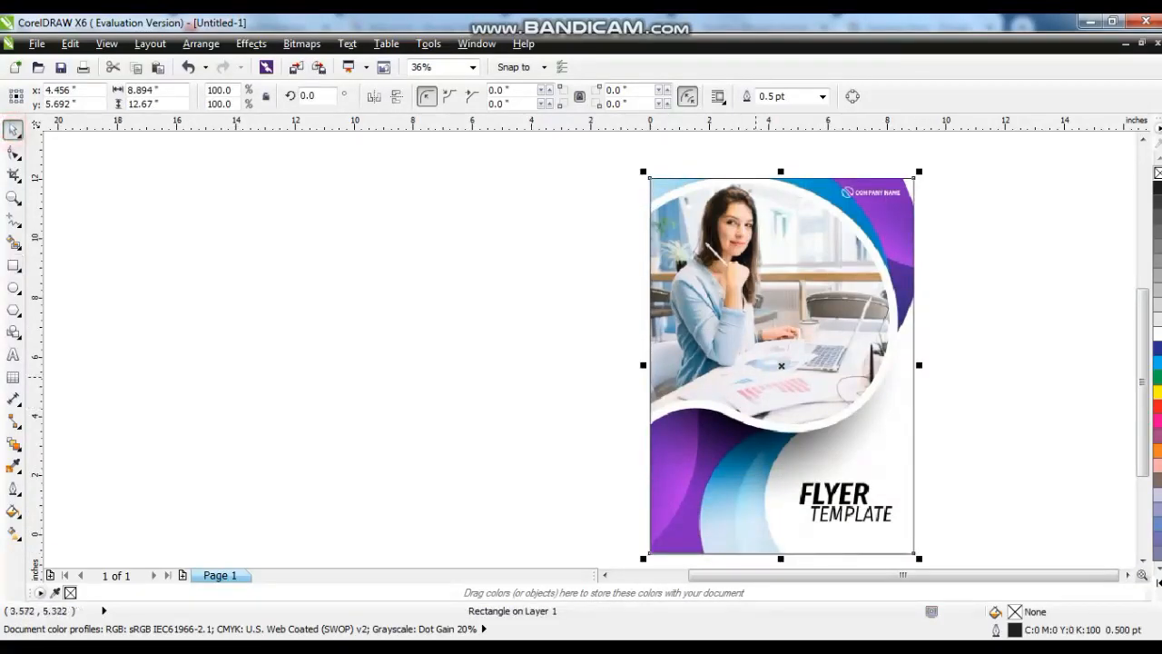
{"action": "left_click_drag", "start_coordinate": [780, 366], "coordinate": [396, 366]}
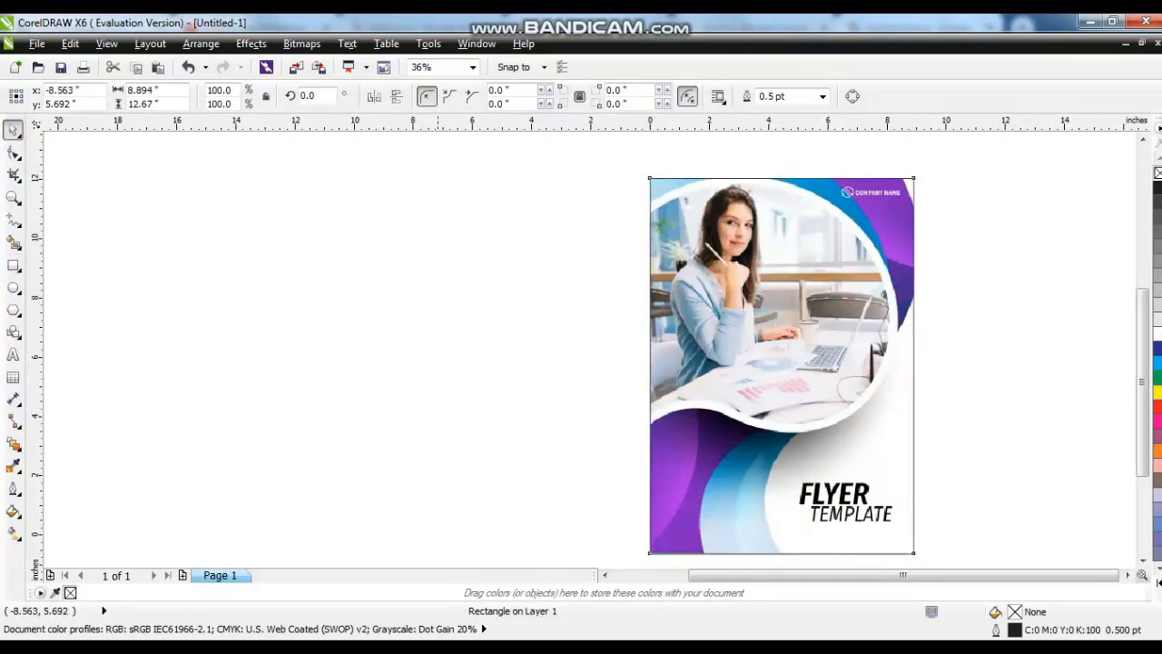
{"action": "left_click", "coordinate": [537, 373]}
Step: Draw a closed four-node outline with straight segments around the photo area of the reference flyer
{"action": "left_click", "coordinate": [12, 197]}
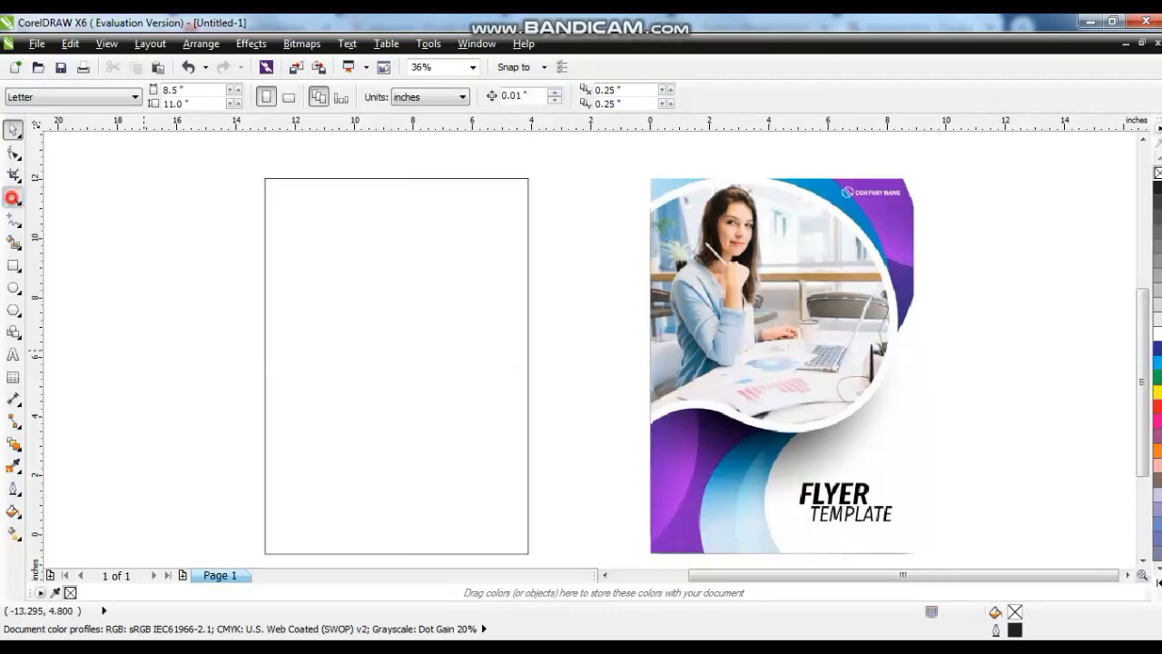
{"action": "left_click_drag", "start_coordinate": [599, 163], "coordinate": [963, 449]}
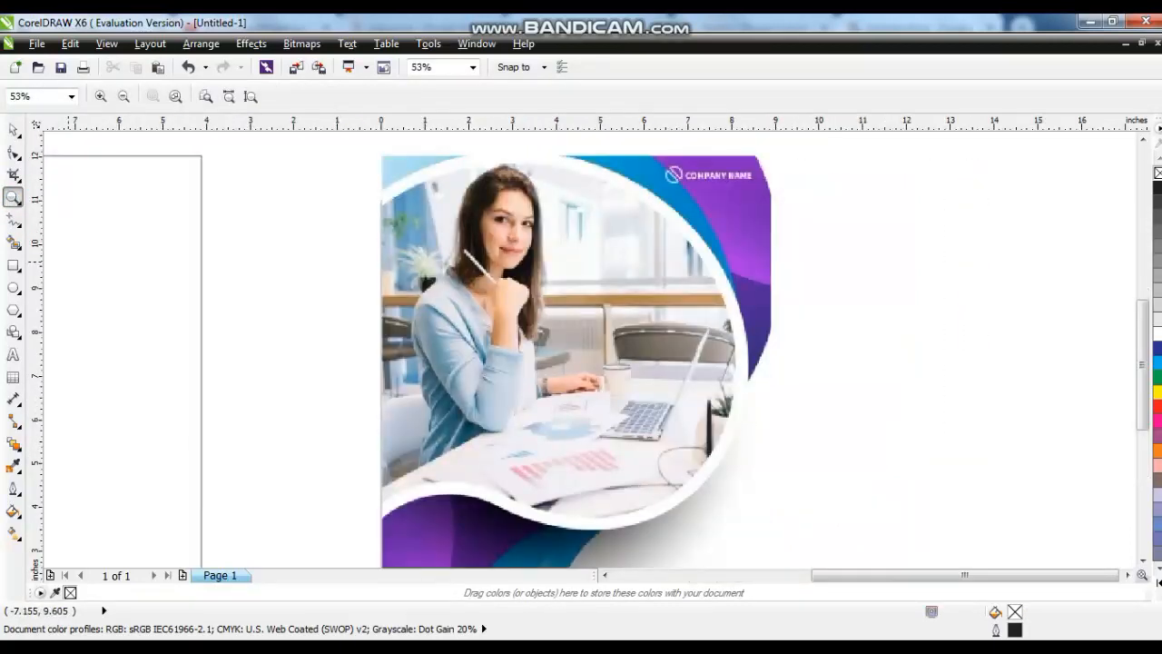
{"action": "left_click", "coordinate": [12, 220]}
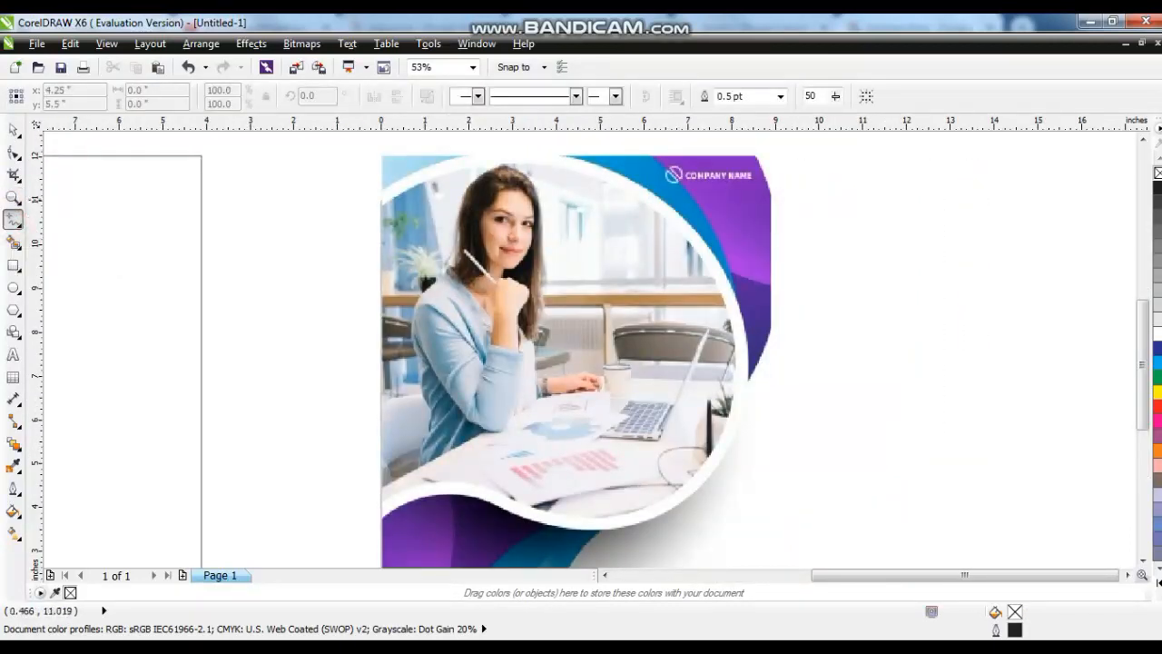
{"action": "left_click", "coordinate": [381, 209]}
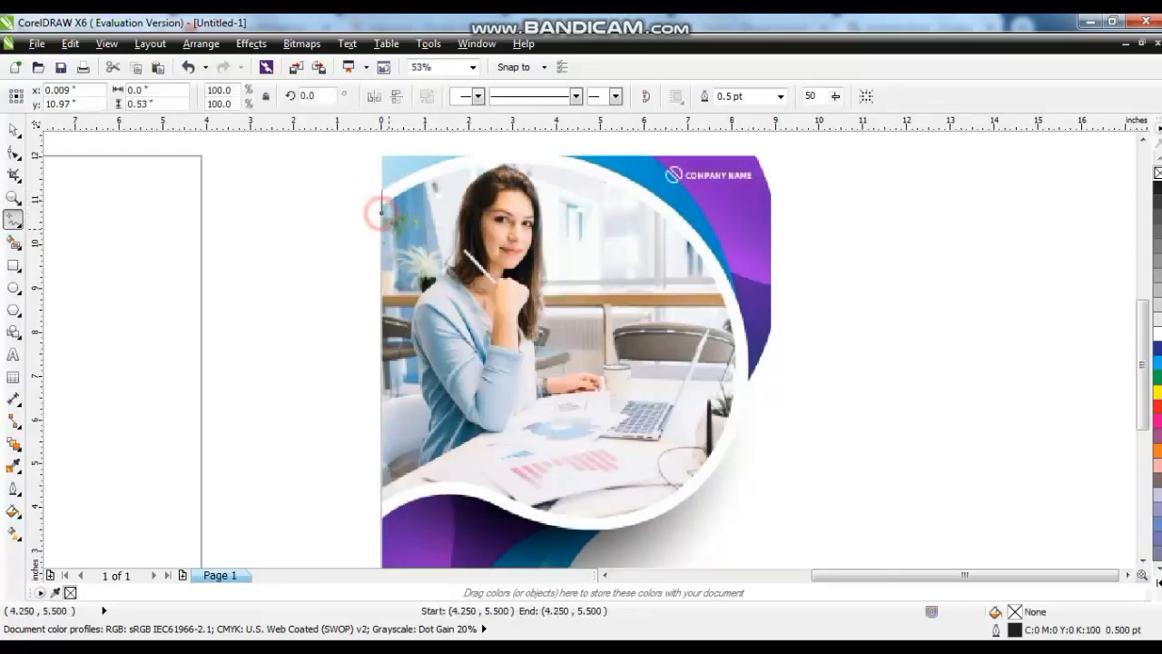
{"action": "double_click", "coordinate": [733, 308]}
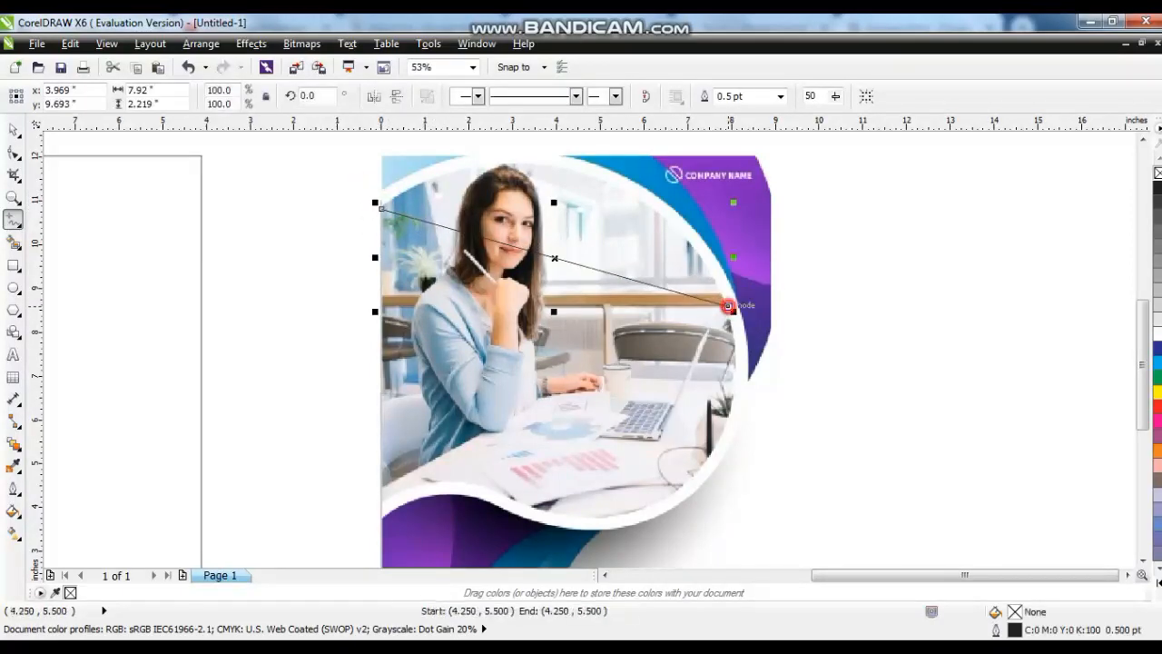
{"action": "left_click", "coordinate": [490, 488]}
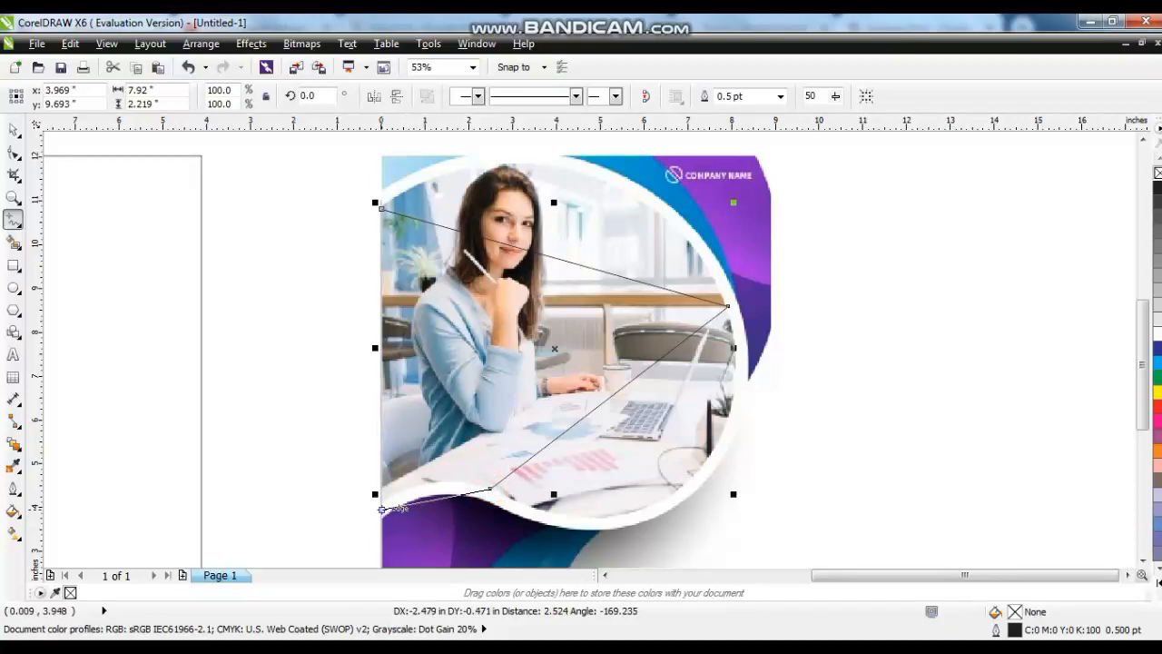
{"action": "left_click", "coordinate": [382, 504]}
{"action": "left_click", "coordinate": [381, 209]}
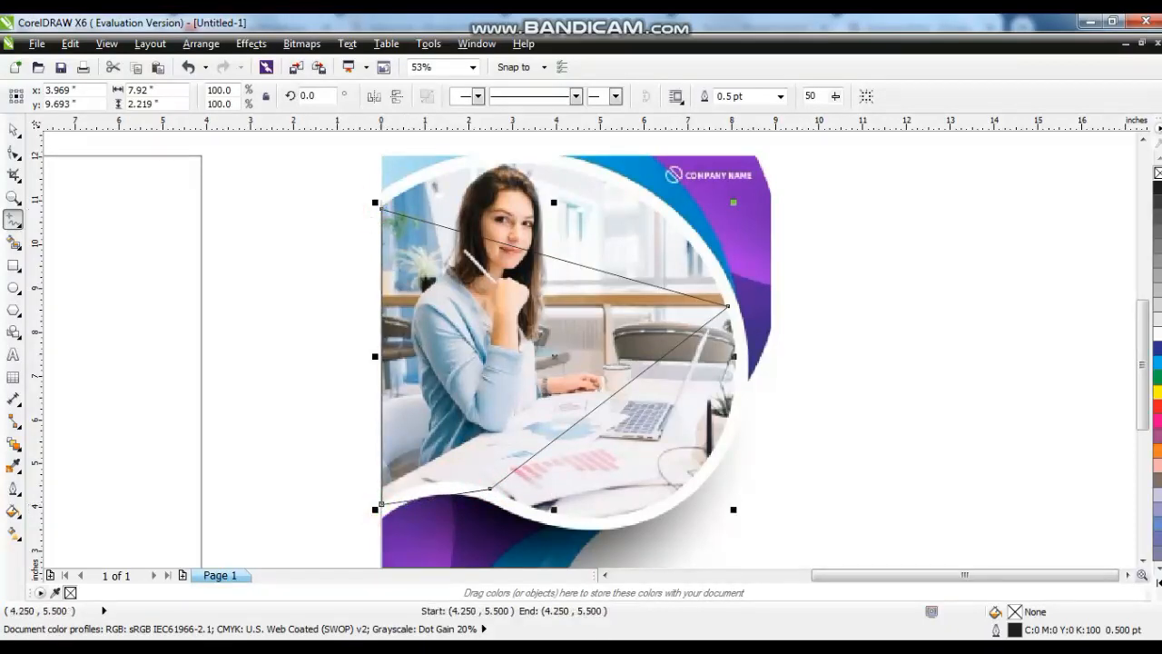
Step: Convert the photo outline's segments to curves and bend its upper segment along the photo's rounded upper edge
{"action": "left_click", "coordinate": [14, 150]}
{"action": "left_click_drag", "start_coordinate": [264, 174], "coordinate": [771, 532]}
{"action": "left_click", "coordinate": [239, 97]}
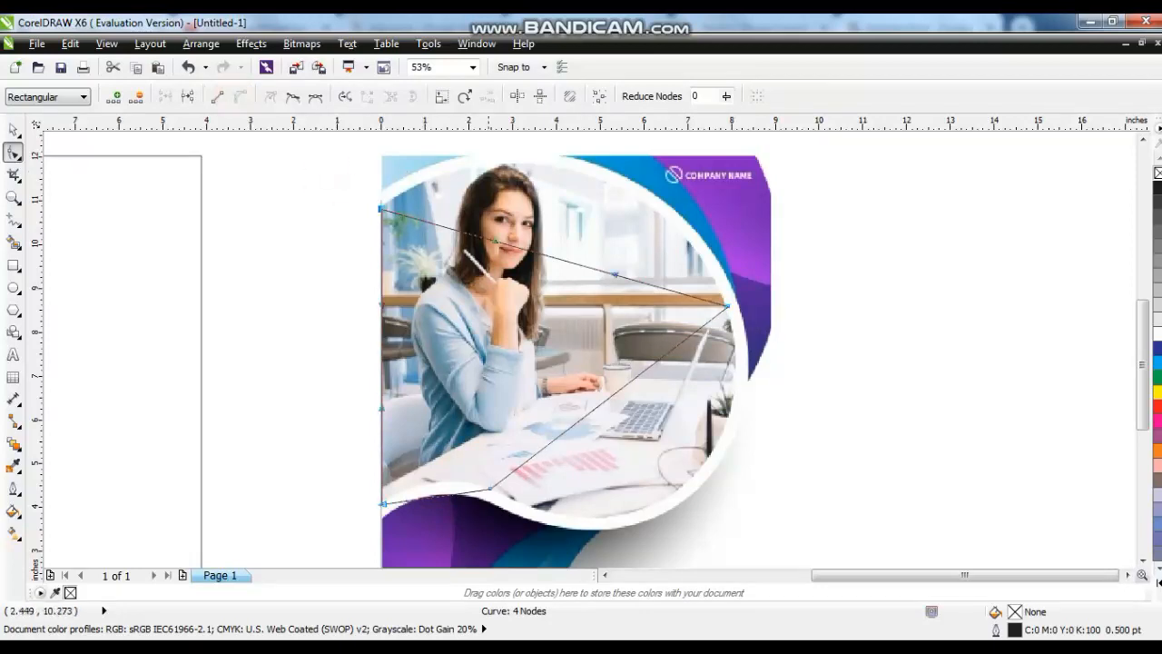
{"action": "left_click_drag", "start_coordinate": [496, 238], "coordinate": [557, 215]}
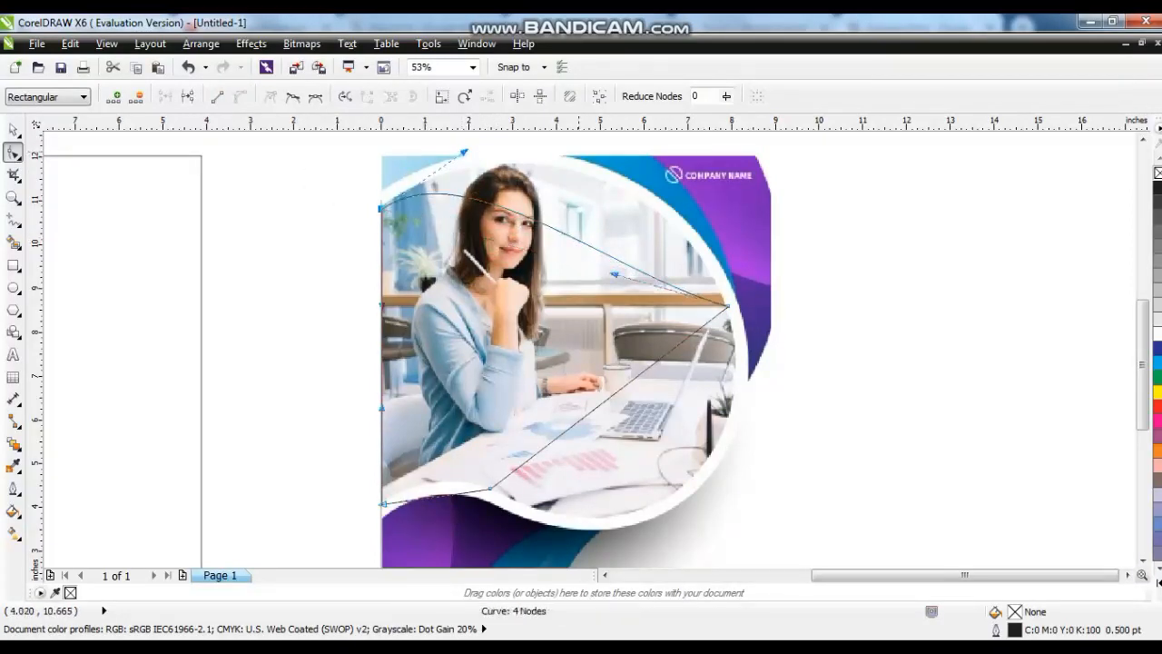
{"action": "left_click_drag", "start_coordinate": [615, 273], "coordinate": [684, 191]}
{"action": "left_click_drag", "start_coordinate": [588, 195], "coordinate": [589, 177]}
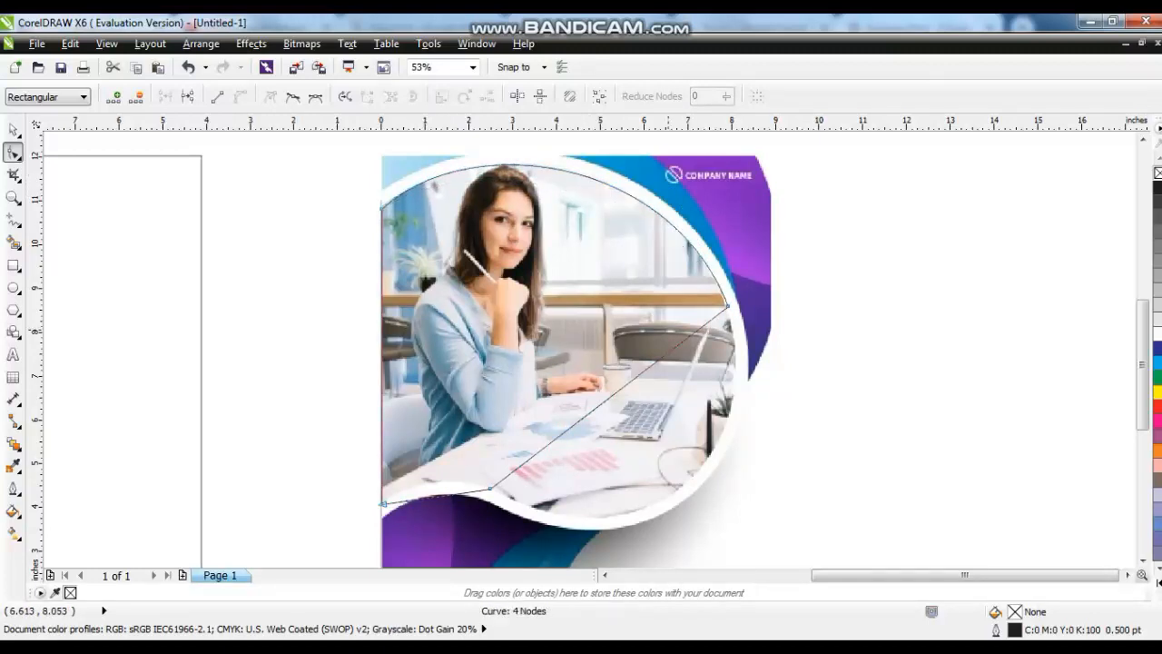
Step: Bend the outline's right and lower-right segment to follow the round edge of the reference photo
{"action": "left_click_drag", "start_coordinate": [661, 301], "coordinate": [737, 332]}
{"action": "left_click_drag", "start_coordinate": [650, 364], "coordinate": [690, 382]}
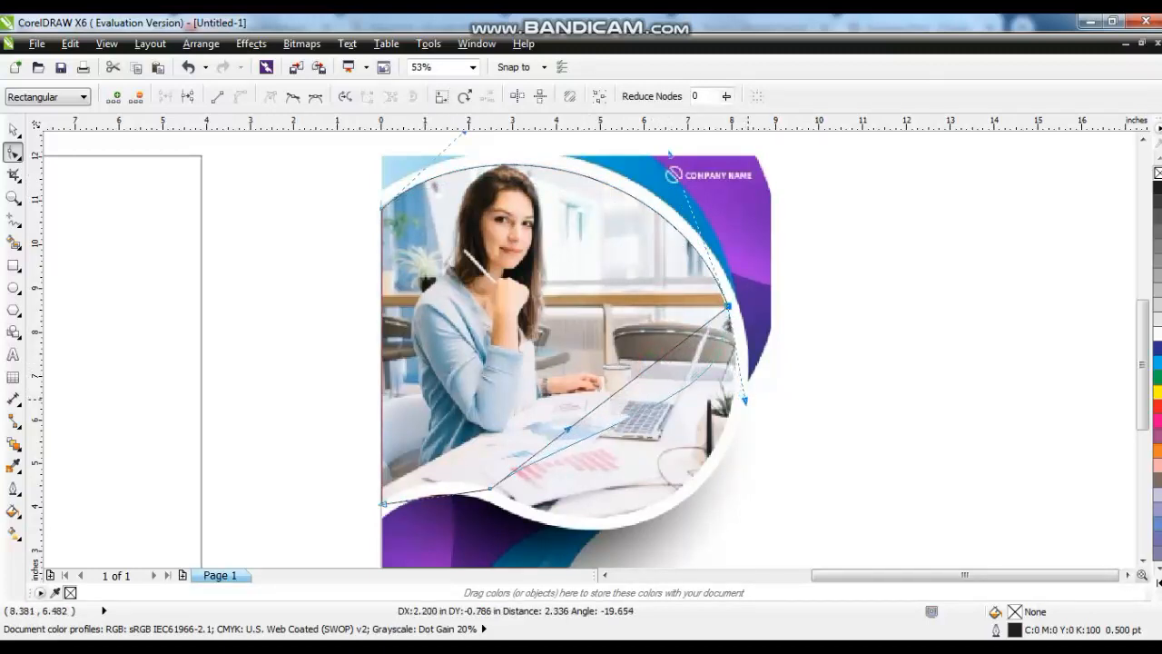
{"action": "left_click_drag", "start_coordinate": [568, 426], "coordinate": [624, 523]}
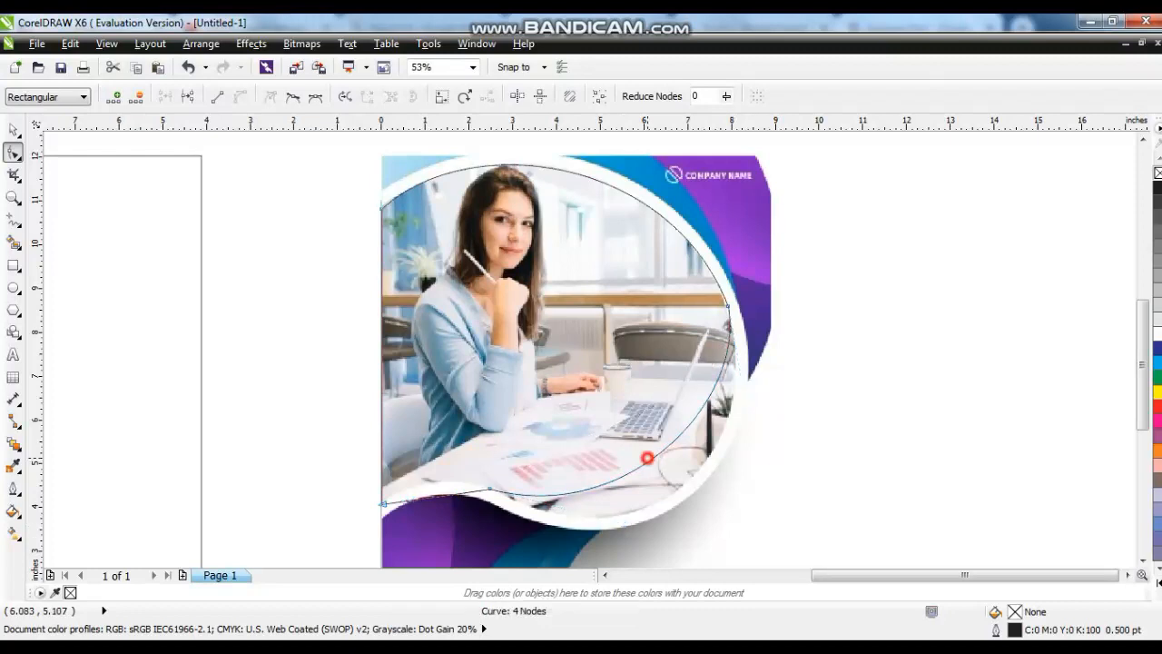
{"action": "left_click_drag", "start_coordinate": [656, 454], "coordinate": [670, 483]}
{"action": "left_click", "coordinate": [727, 306]}
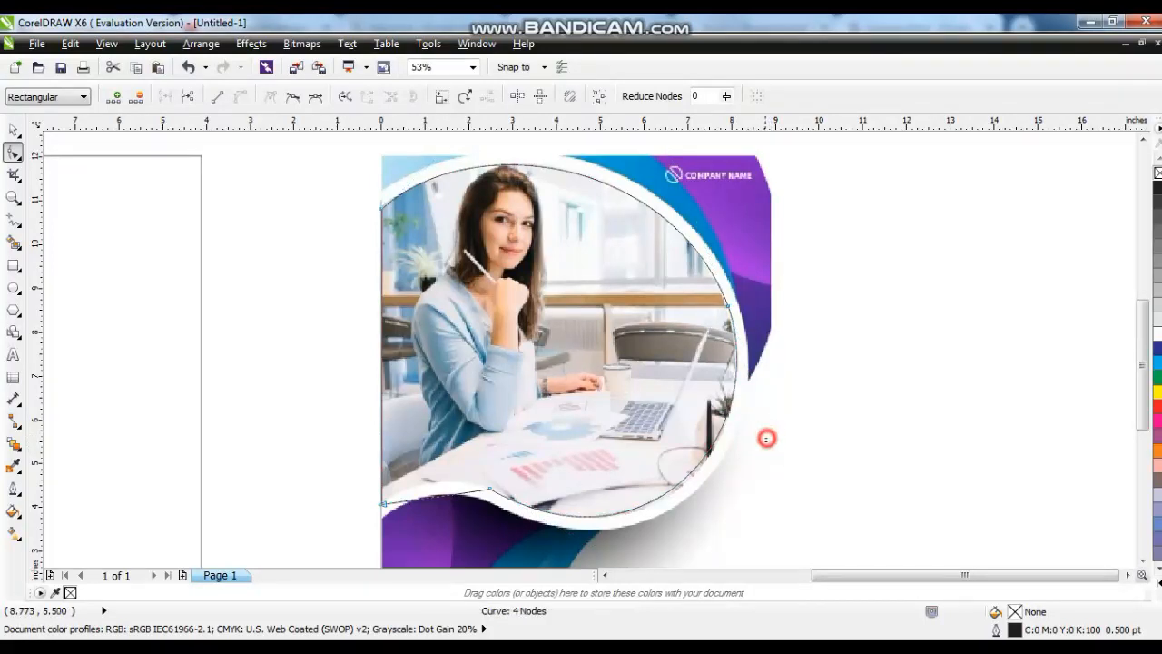
{"action": "left_click_drag", "start_coordinate": [681, 357], "coordinate": [772, 289]}
Step: Refine the outline's lower curve and arch its short lower-left segment to match the photo's wavy edge
{"action": "left_click", "coordinate": [1144, 560]}
{"action": "left_click", "coordinate": [1143, 561]}
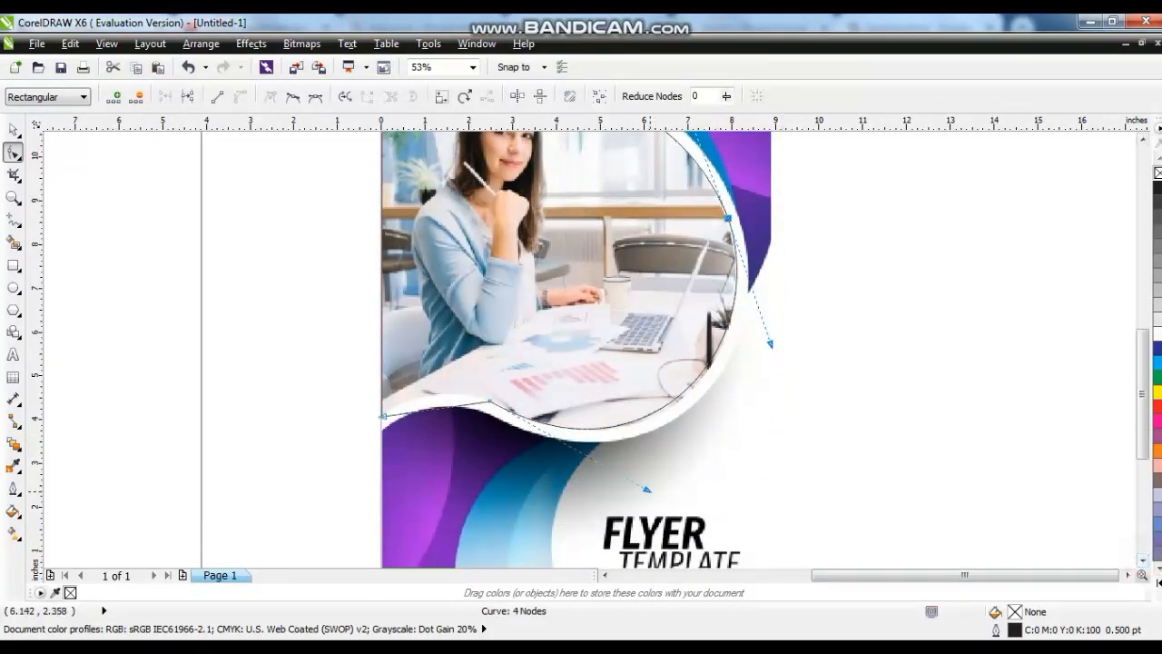
{"action": "left_click_drag", "start_coordinate": [648, 491], "coordinate": [651, 494]}
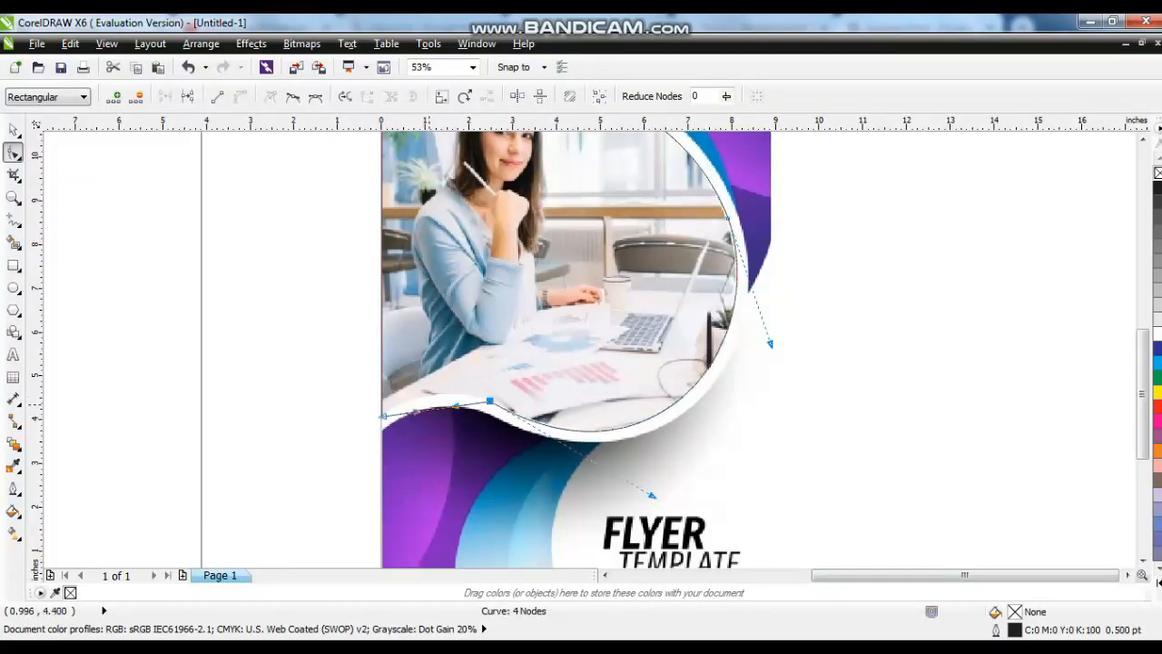
{"action": "left_click_drag", "start_coordinate": [432, 408], "coordinate": [430, 392]}
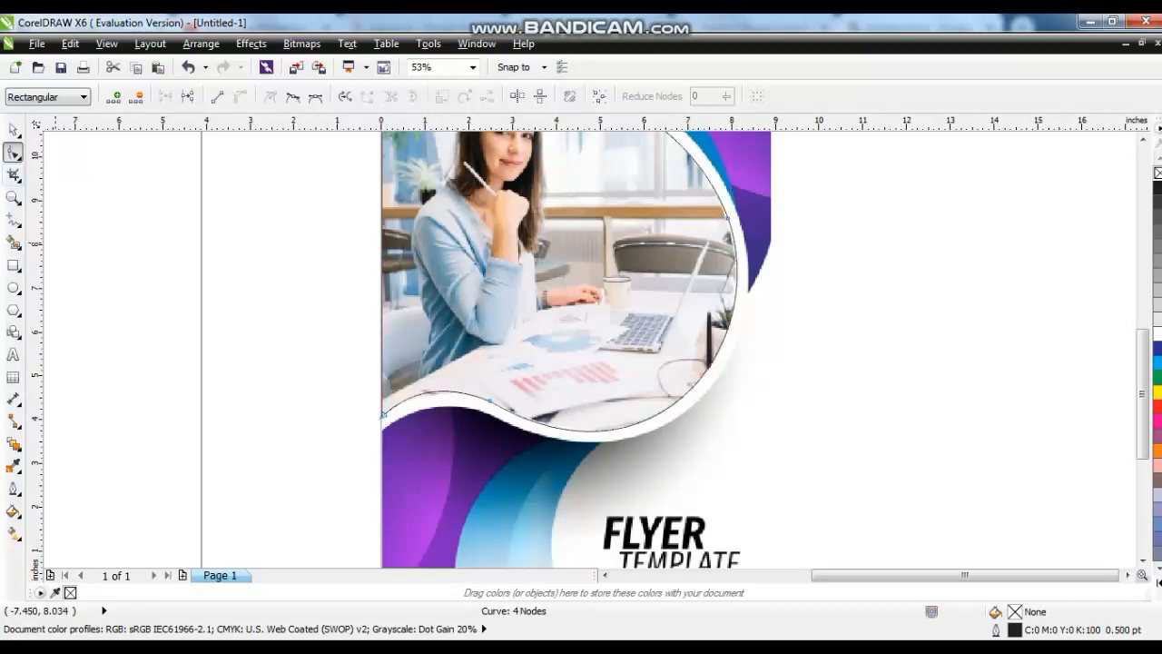
Step: Left-align the traced photo outline with the empty page rectangle
{"action": "left_click", "coordinate": [14, 130]}
{"action": "scroll", "coordinate": [526, 350], "scroll_direction": "down", "scroll_amount": 2}
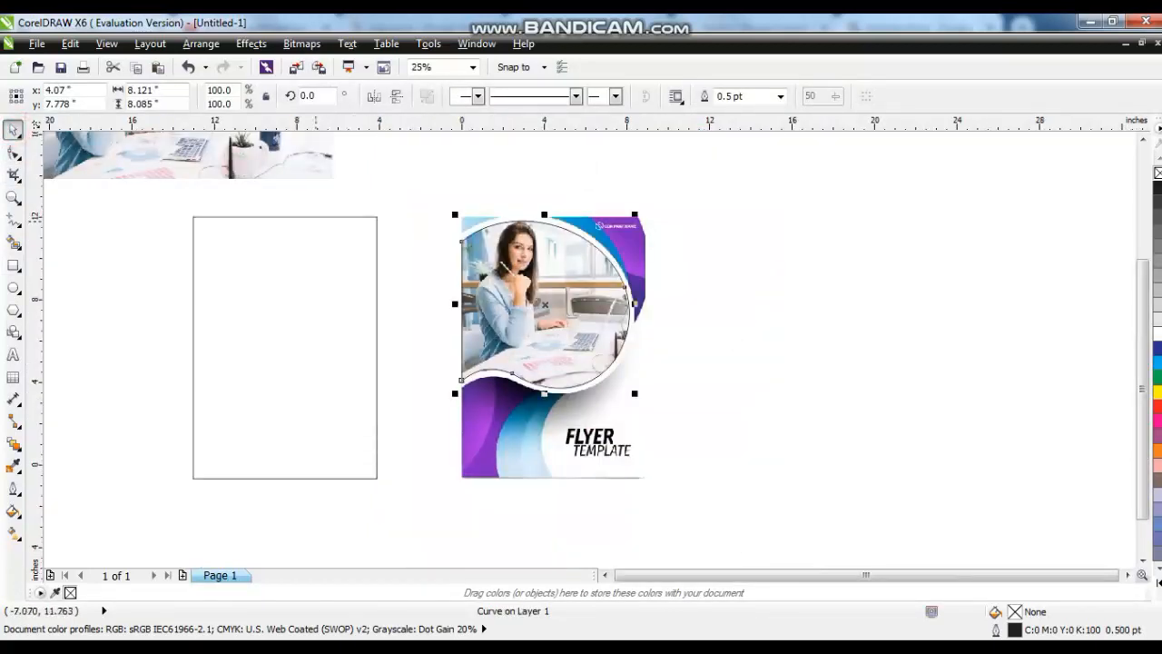
{"action": "left_click", "coordinate": [318, 216], "text": "shift"}
{"action": "key", "text": "l"}
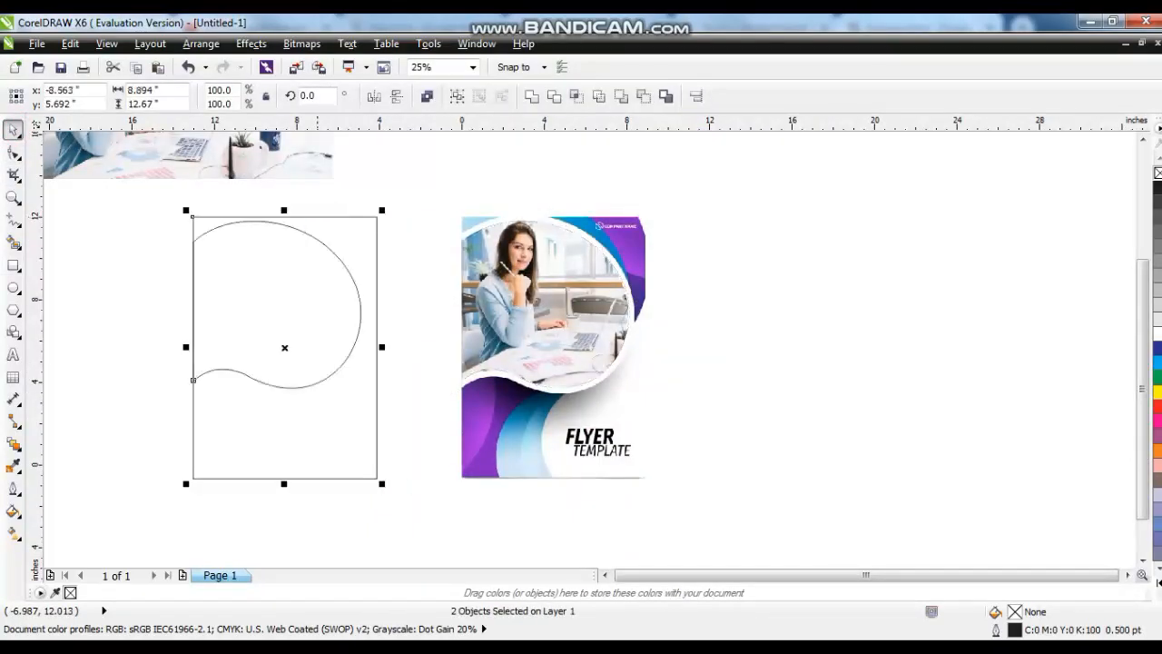
Step: Add a one-step inside contour with an offset of 0.208" to the traced photo outline
{"action": "left_click_drag", "start_coordinate": [140, 194], "coordinate": [748, 545]}
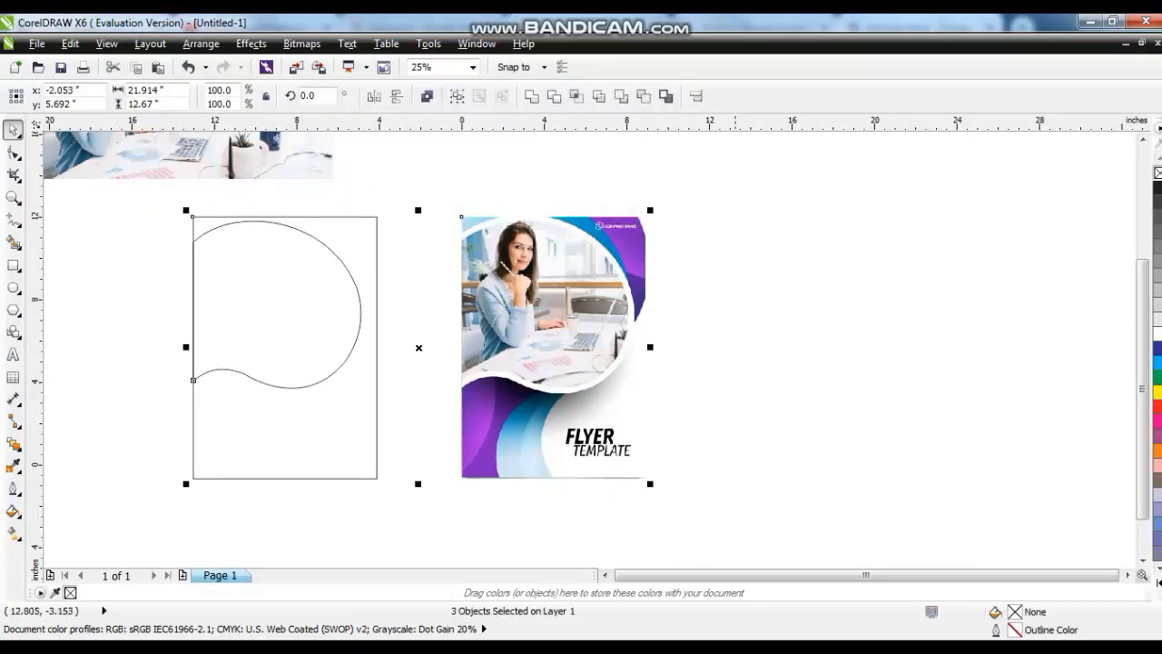
{"action": "key", "text": "shift+F2"}
{"action": "key", "text": "Escape"}
{"action": "left_click", "coordinate": [460, 203]}
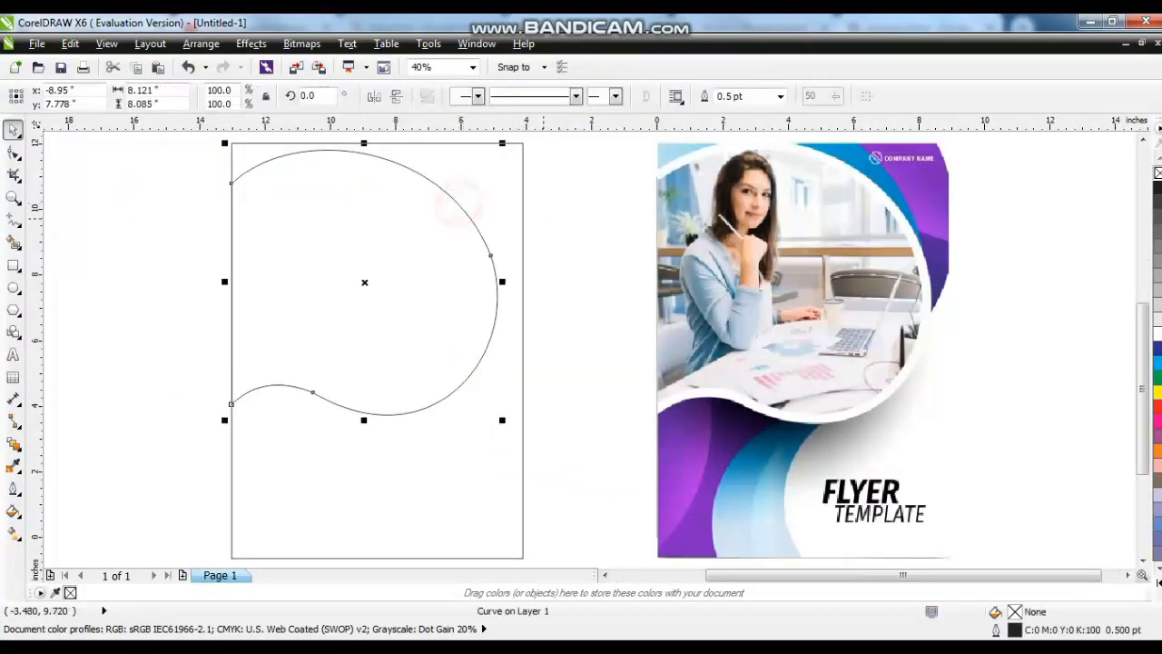
{"action": "left_click", "coordinate": [15, 443]}
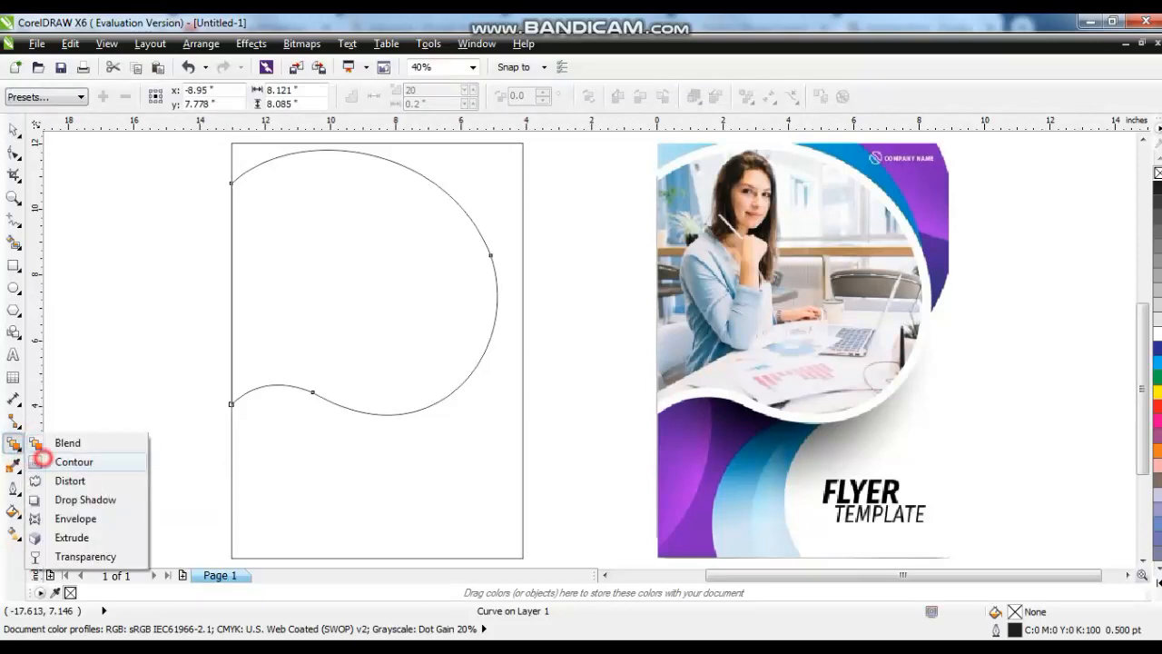
{"action": "left_click", "coordinate": [43, 459]}
{"action": "left_click_drag", "start_coordinate": [358, 151], "coordinate": [364, 147]}
Step: Break the contour group apart into separate inner and outer curves
{"action": "left_click", "coordinate": [201, 43]}
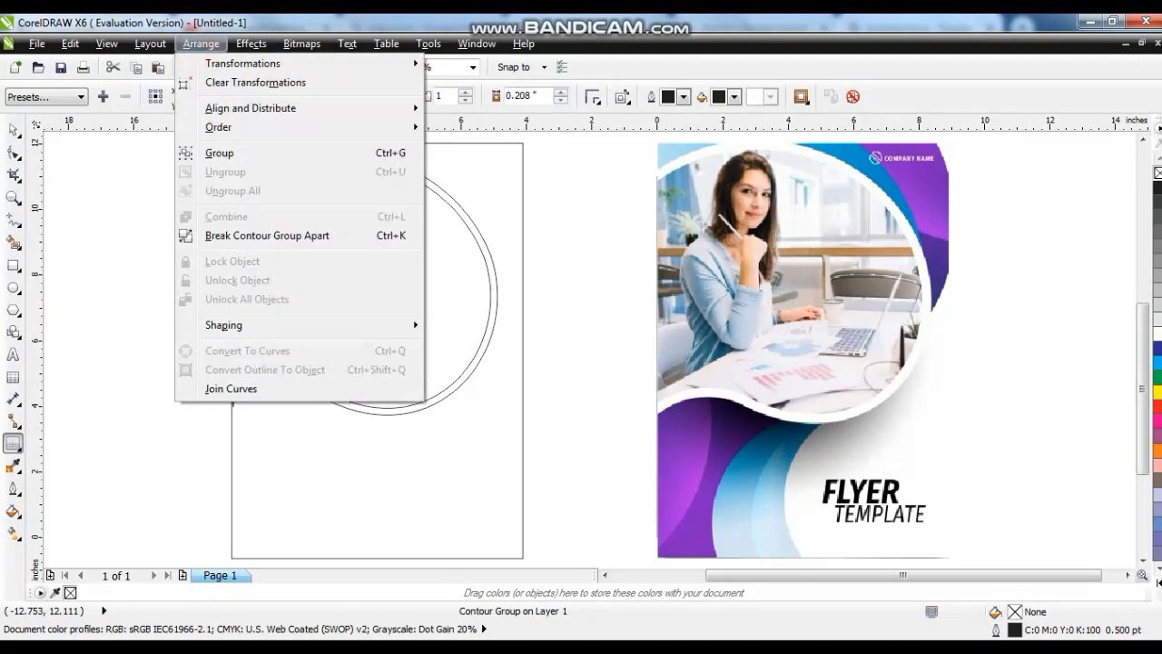
{"action": "left_click", "coordinate": [150, 44]}
{"action": "left_click", "coordinate": [149, 43]}
{"action": "left_click", "coordinate": [13, 128]}
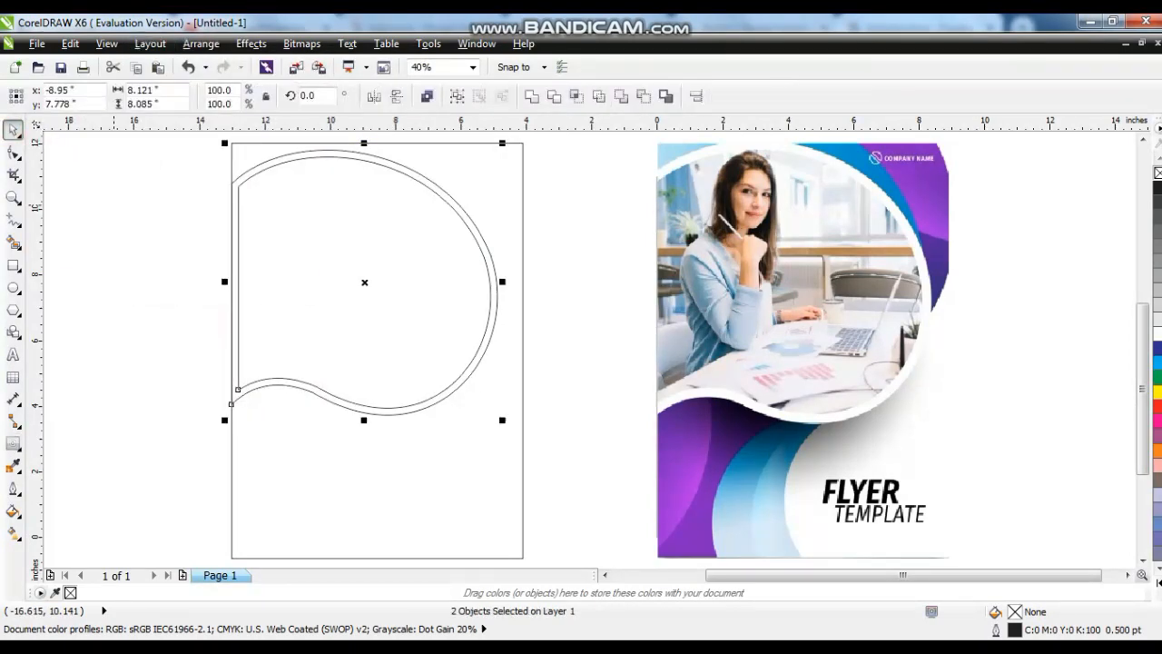
{"action": "left_click", "coordinate": [114, 205]}
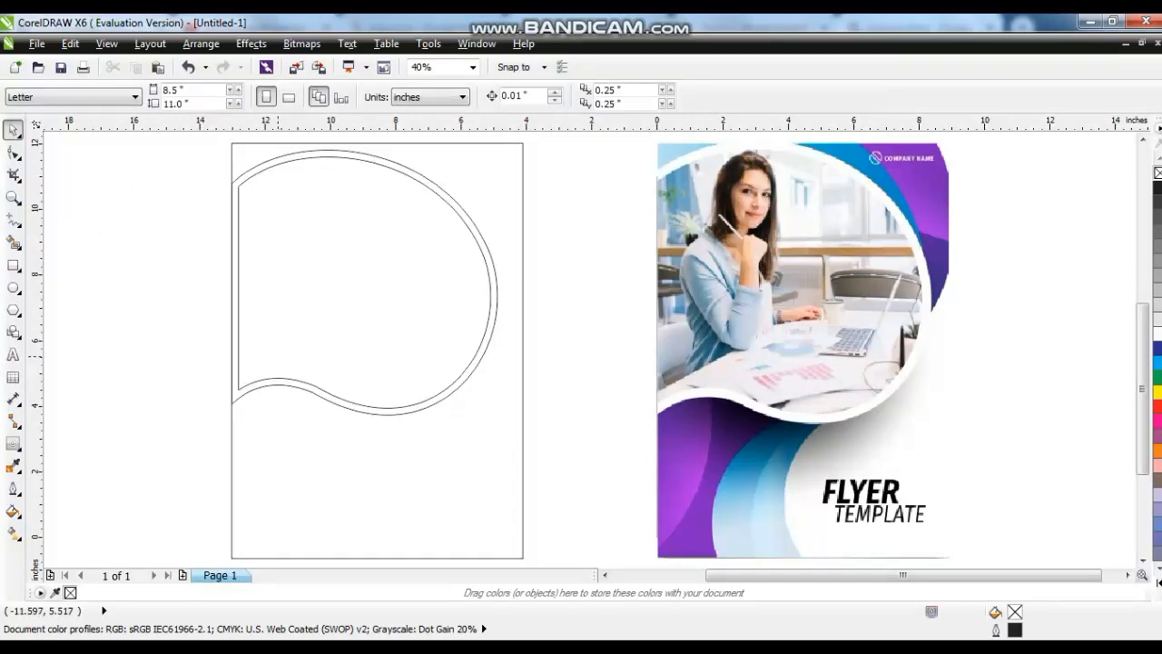
Step: Move the inner and outer curves together so the inner curve's straight side meets the page rectangle's left edge
{"action": "left_click", "coordinate": [237, 308]}
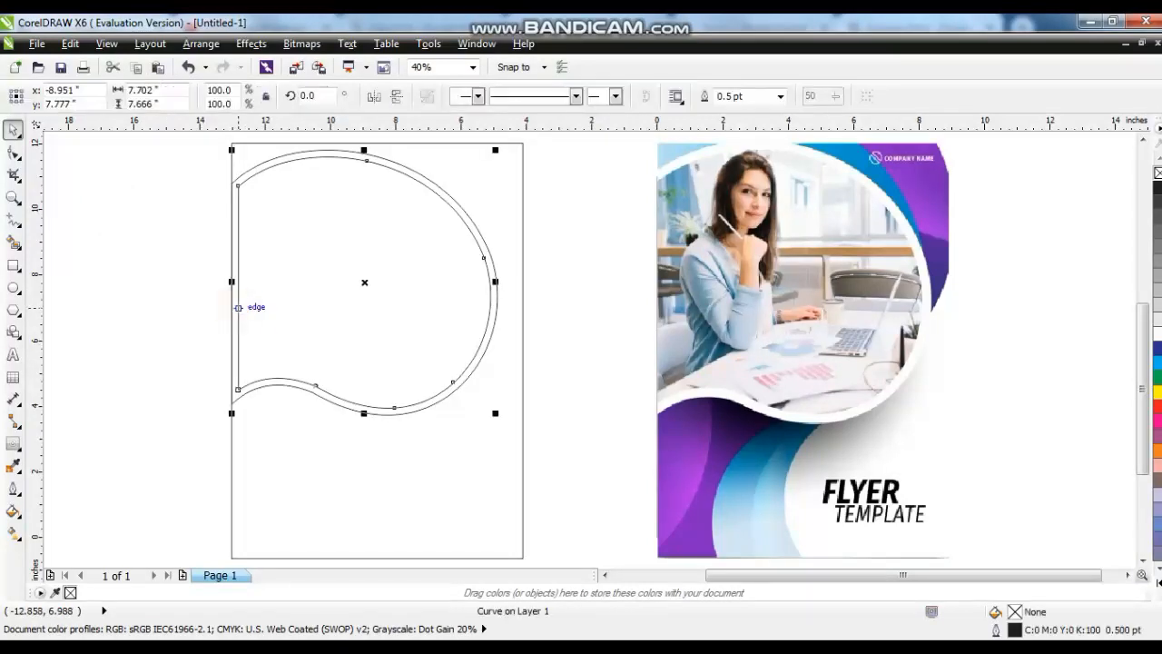
{"action": "left_click", "coordinate": [286, 387], "text": "shift"}
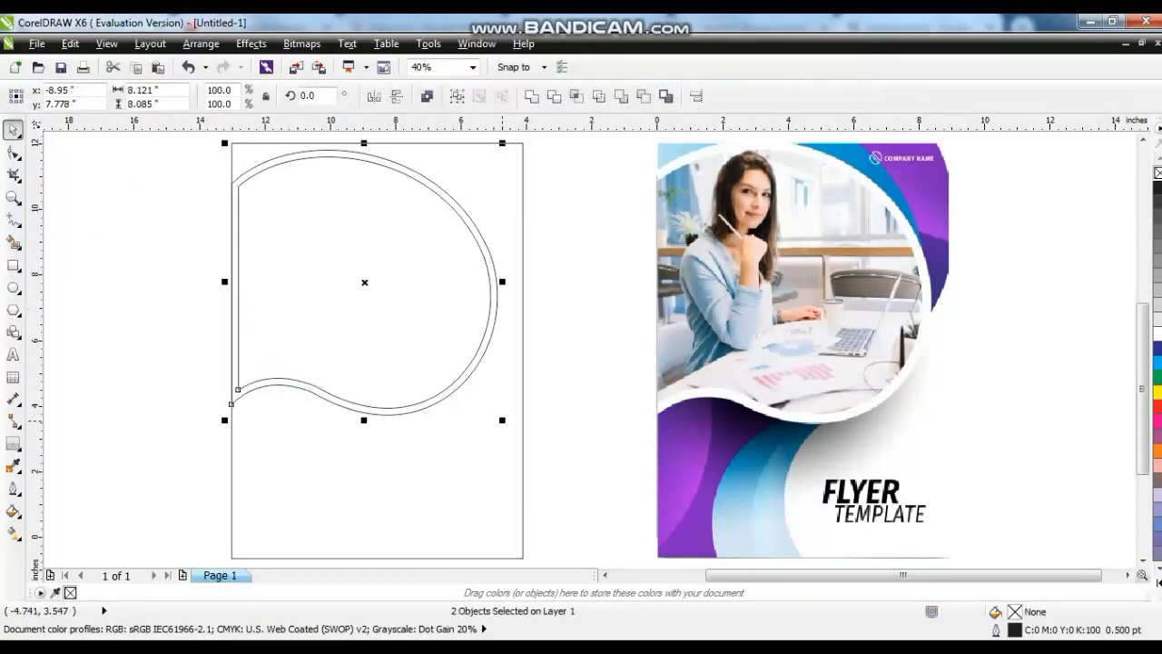
{"action": "left_click_drag", "start_coordinate": [495, 413], "coordinate": [503, 420]}
{"action": "left_click", "coordinate": [200, 410]}
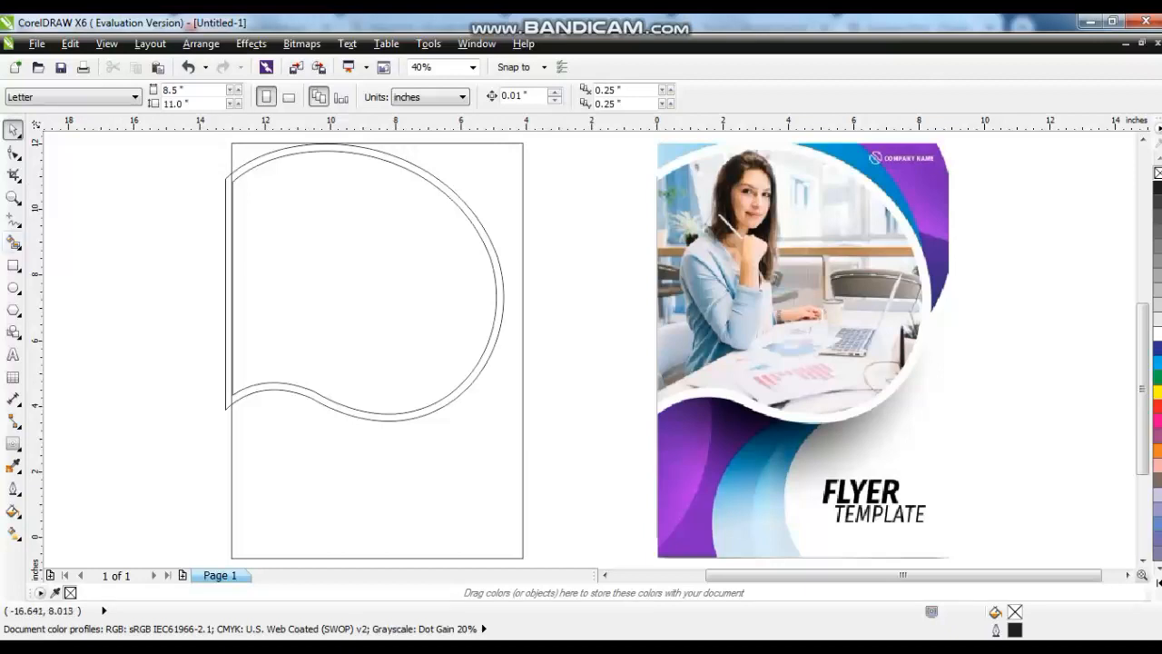
Step: Draw a closed four-node outline with straight segments around the purple shape in the reference flyer's lower-left corner
{"action": "left_click", "coordinate": [13, 219]}
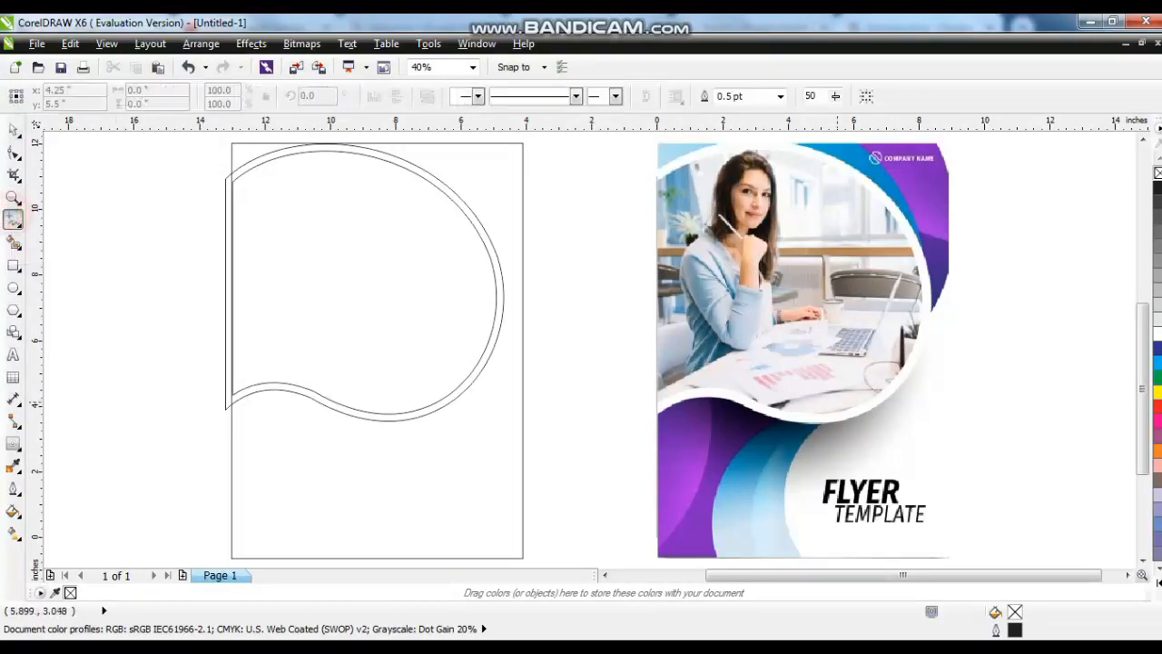
{"action": "left_click", "coordinate": [812, 401]}
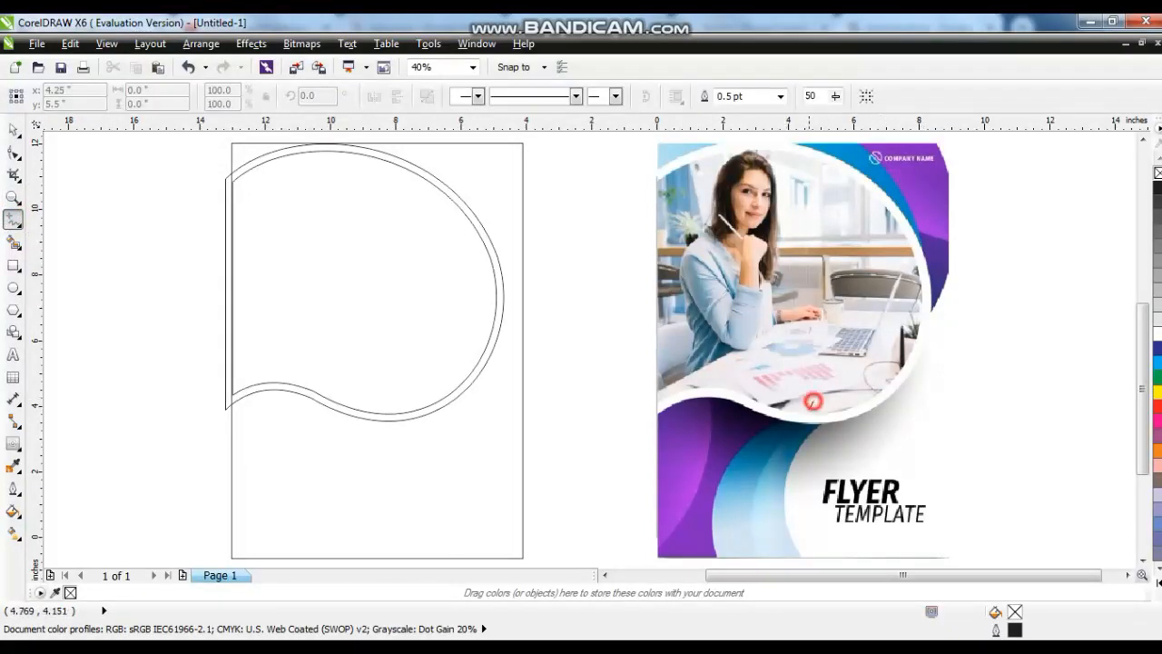
{"action": "double_click", "coordinate": [720, 515]}
{"action": "double_click", "coordinate": [641, 523]}
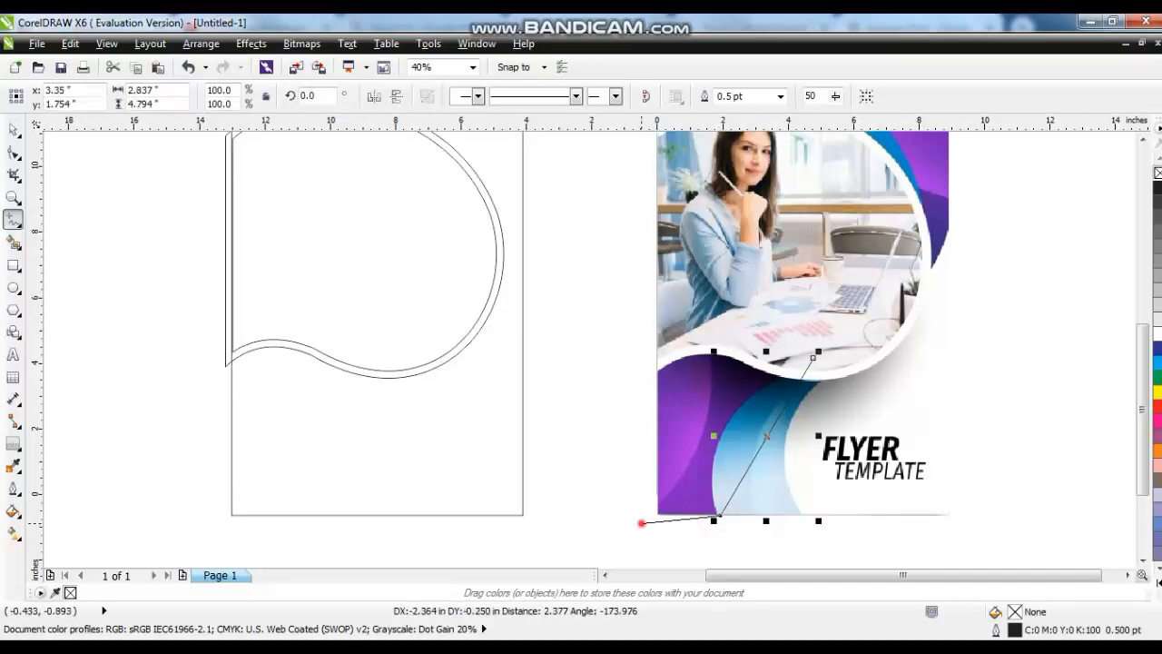
{"action": "double_click", "coordinate": [645, 270]}
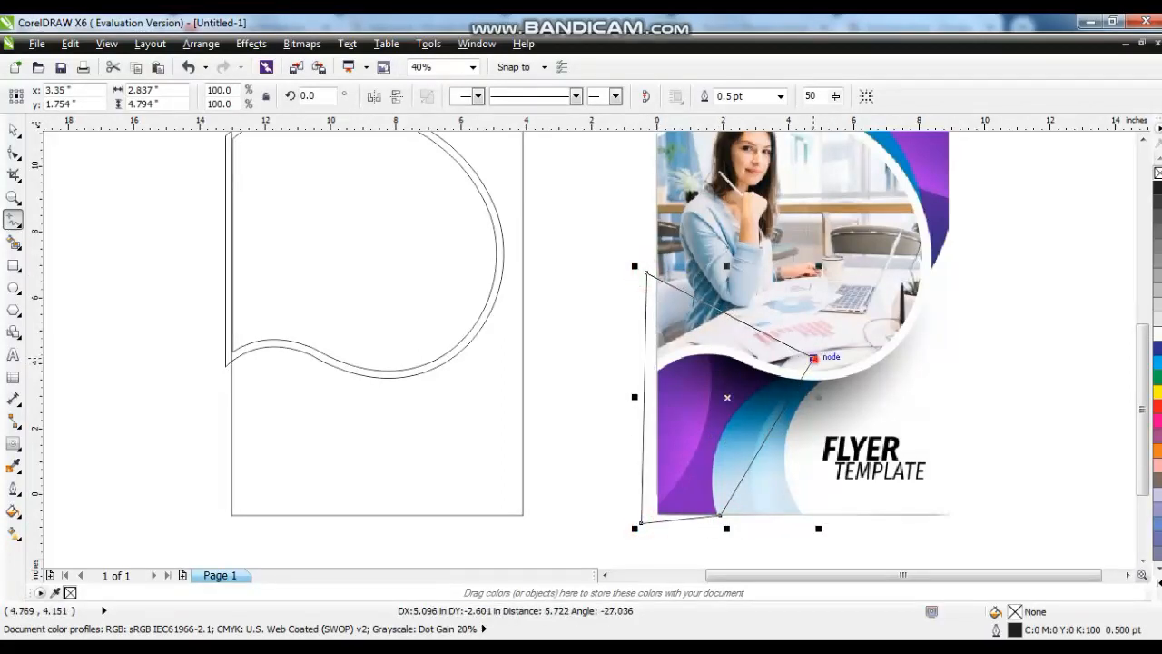
{"action": "left_click", "coordinate": [811, 359]}
Step: Convert the four-node outline's segments to curves and bend its right-hand side along the curved edge of the reference's purple shape
{"action": "left_click", "coordinate": [14, 152]}
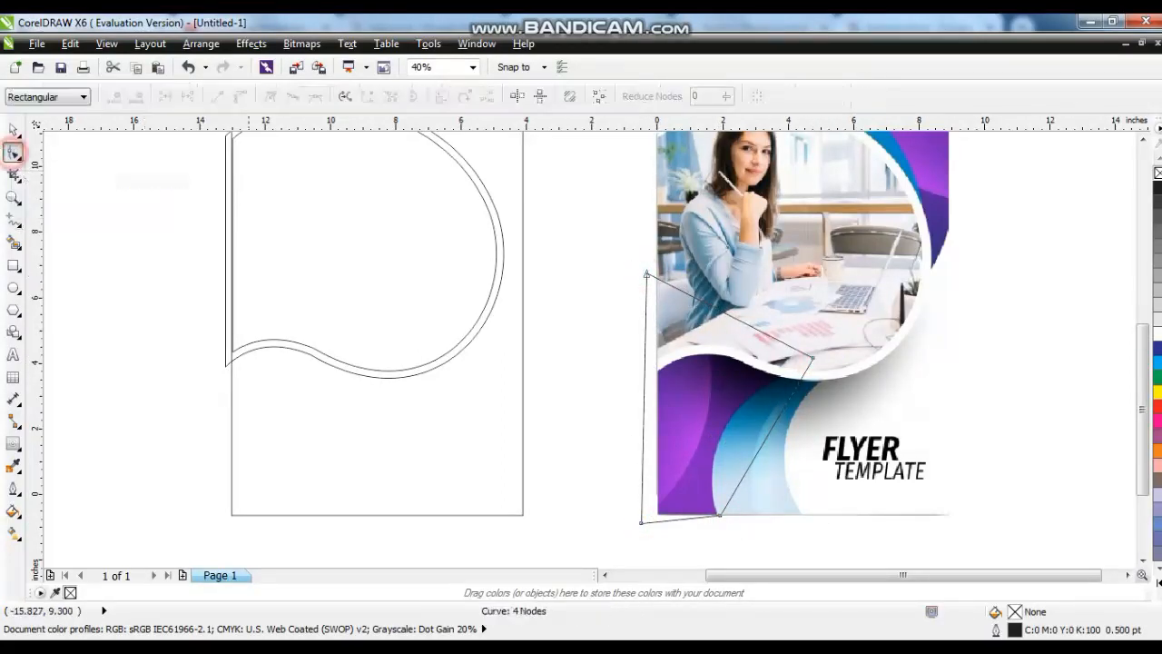
{"action": "left_click_drag", "start_coordinate": [626, 233], "coordinate": [854, 525]}
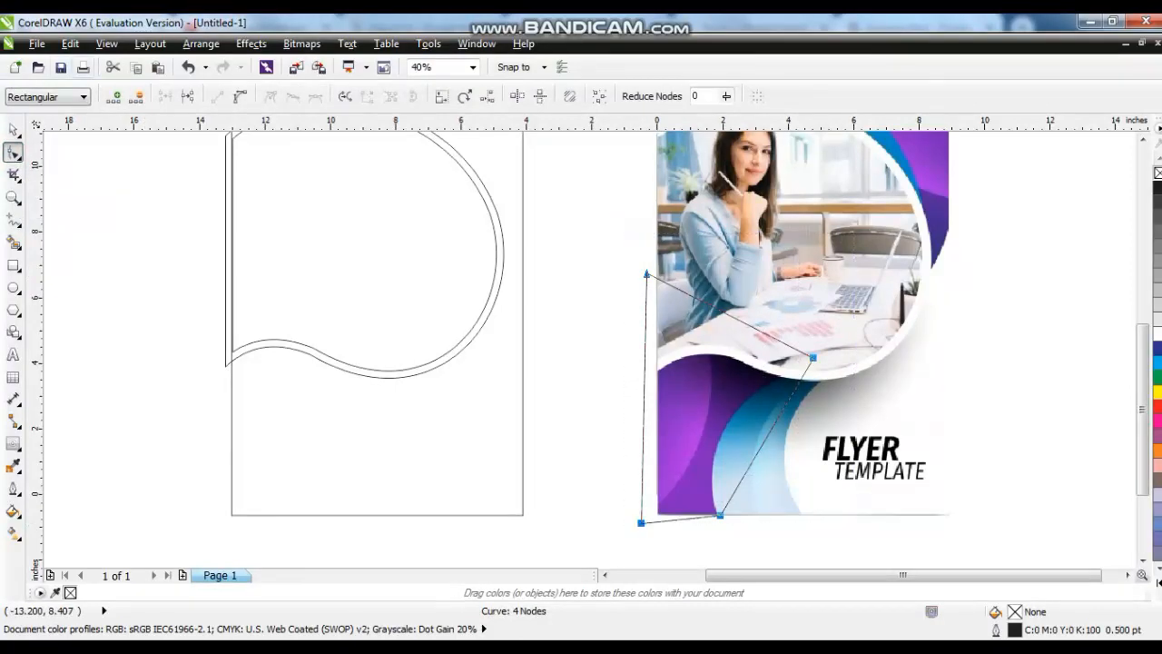
{"action": "left_click", "coordinate": [240, 96]}
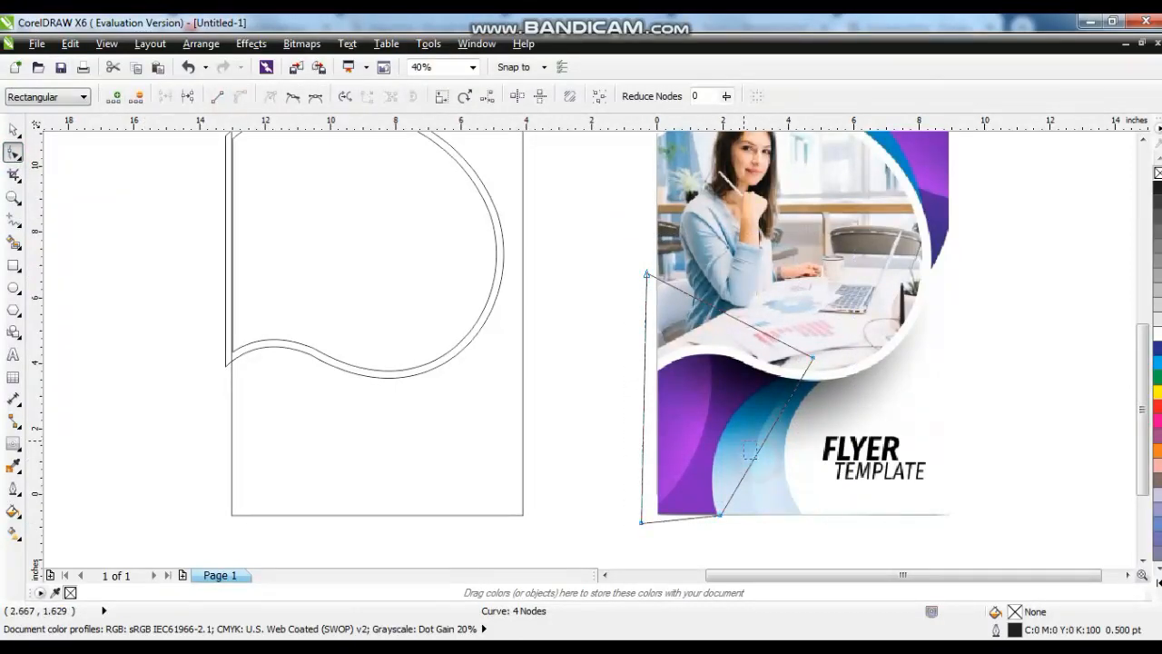
{"action": "left_click", "coordinate": [757, 458]}
{"action": "left_click_drag", "start_coordinate": [757, 456], "coordinate": [723, 436]}
{"action": "left_click_drag", "start_coordinate": [757, 493], "coordinate": [715, 515]}
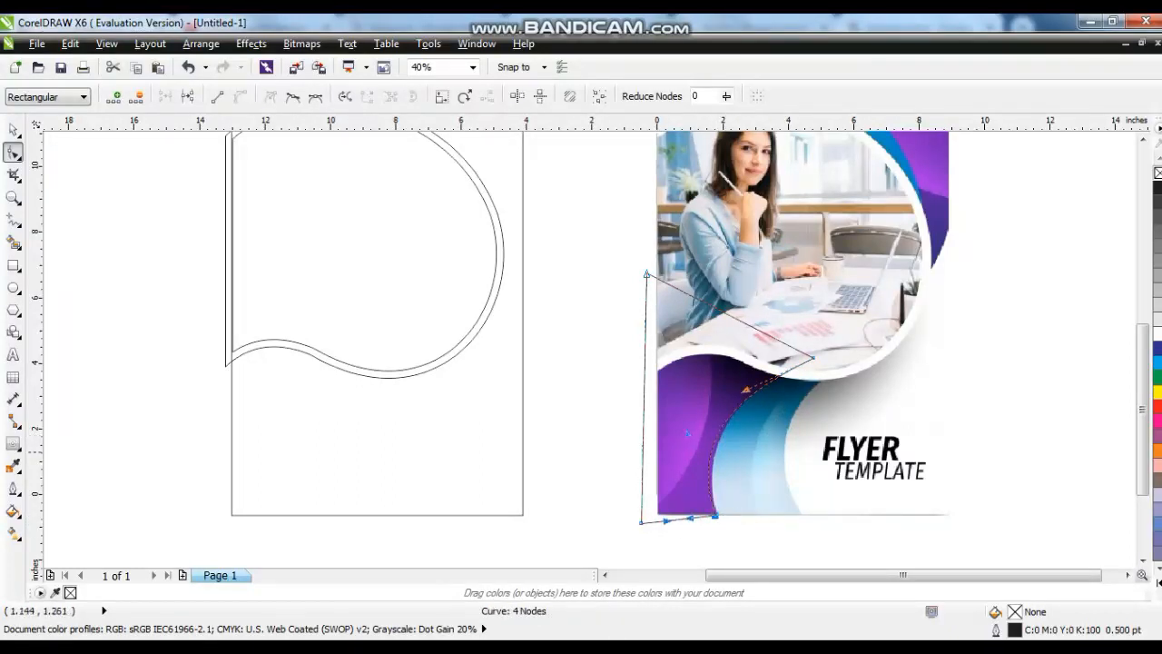
{"action": "left_click_drag", "start_coordinate": [688, 435], "coordinate": [696, 433]}
Step: Draw an ellipse about 4.65" wide and 8.25" high whose right side follows the lighter purple arc in the reference
{"action": "key", "text": "F7"}
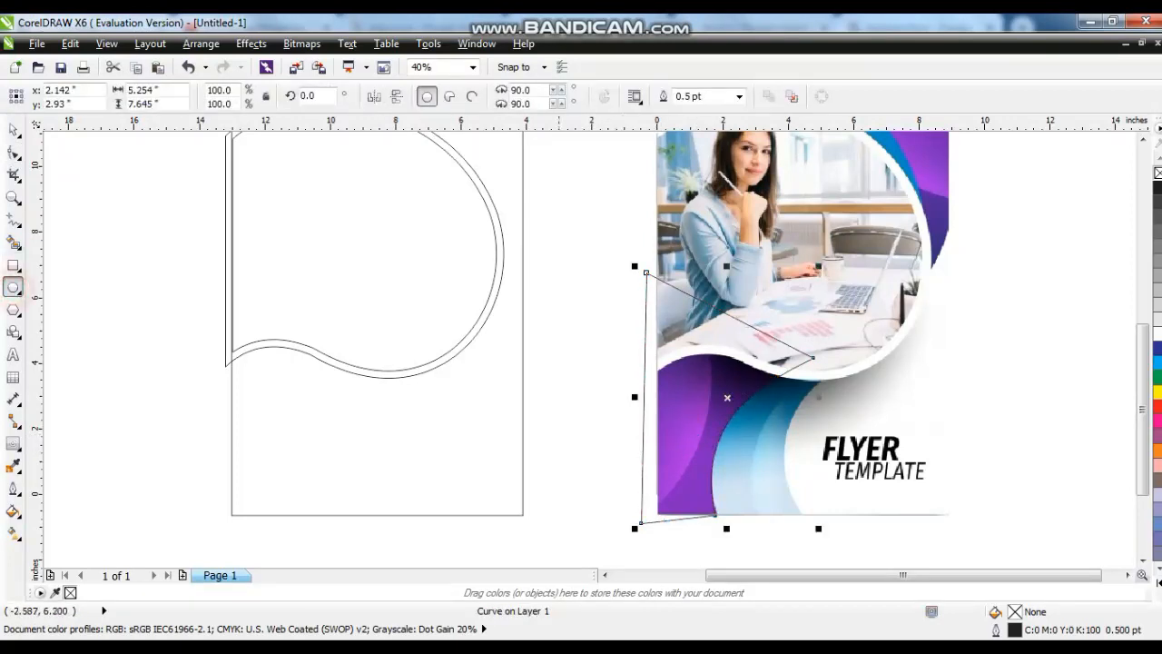
{"action": "left_click_drag", "start_coordinate": [556, 239], "coordinate": [714, 513]}
{"action": "left_click", "coordinate": [13, 129]}
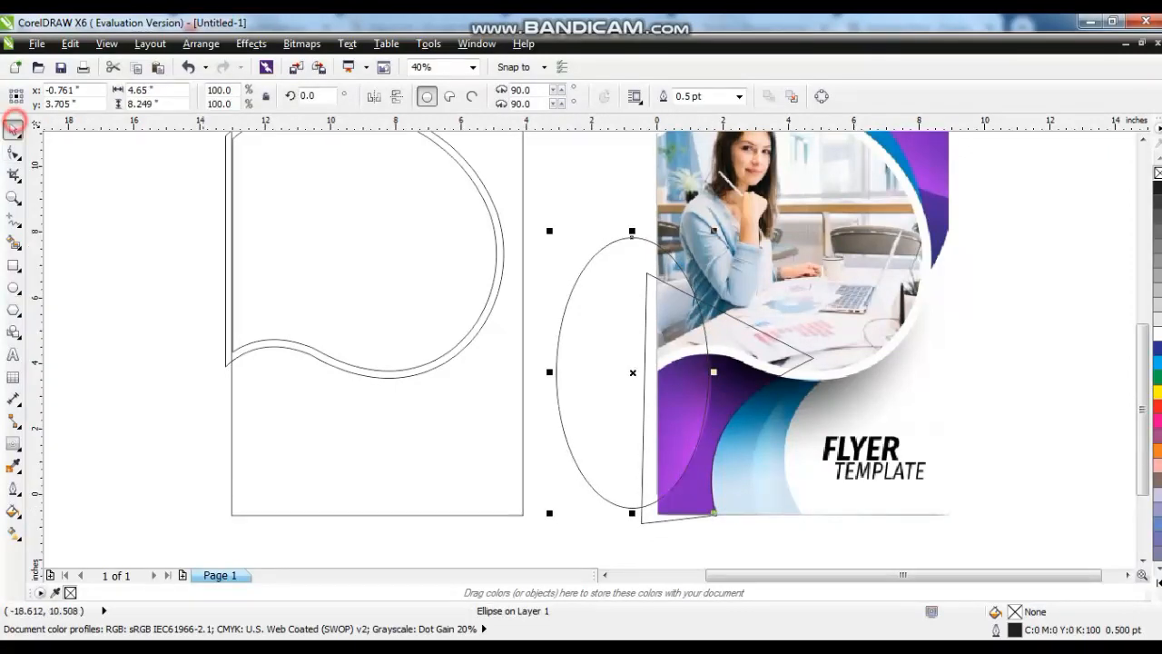
Step: Move the ellipse and the purple-shape outline together onto the lower-left area of the blank page rectangle
{"action": "left_click", "coordinate": [739, 319], "text": "shift"}
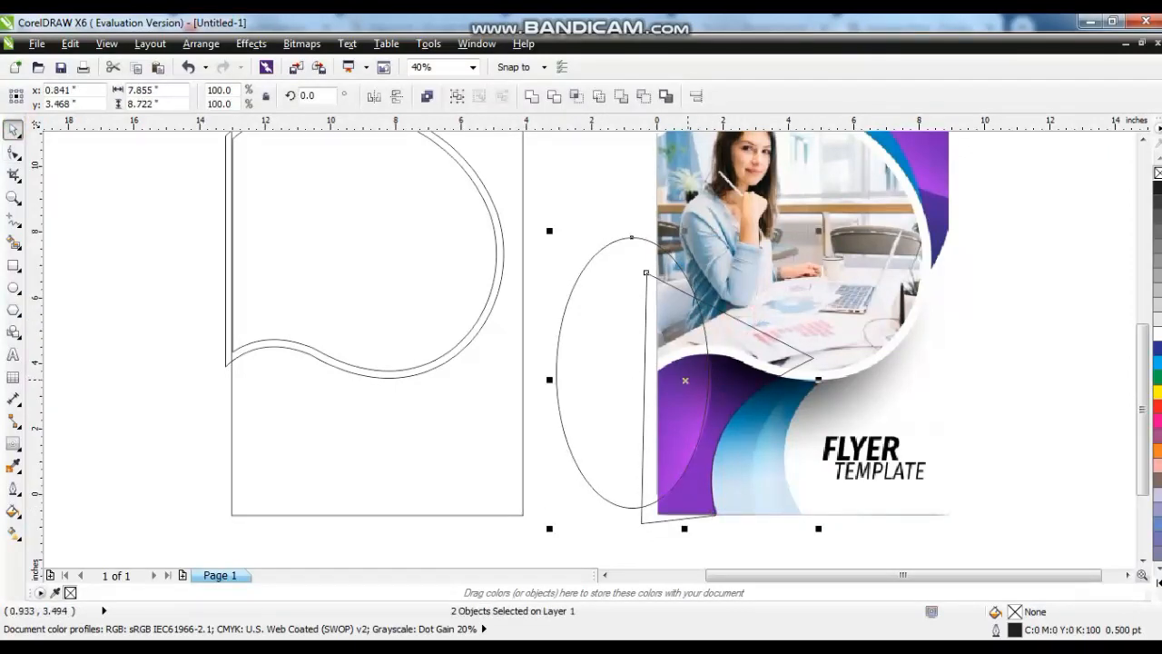
{"action": "left_click_drag", "start_coordinate": [688, 379], "coordinate": [273, 379]}
{"action": "left_click", "coordinate": [431, 534]}
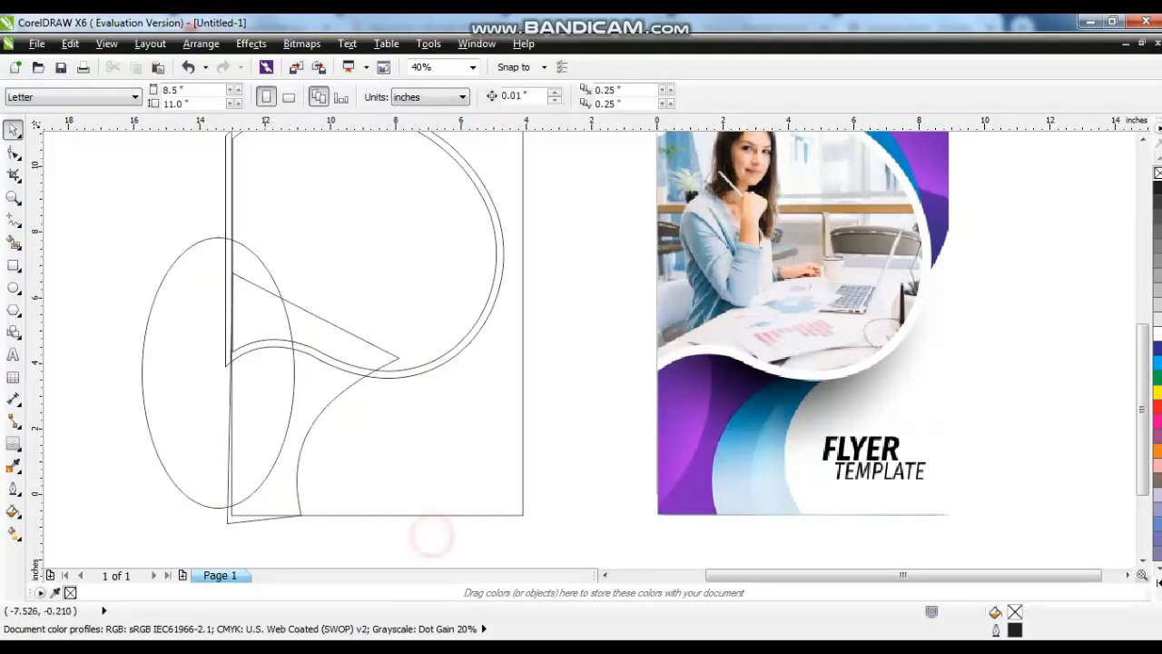
{"action": "left_click", "coordinate": [13, 219]}
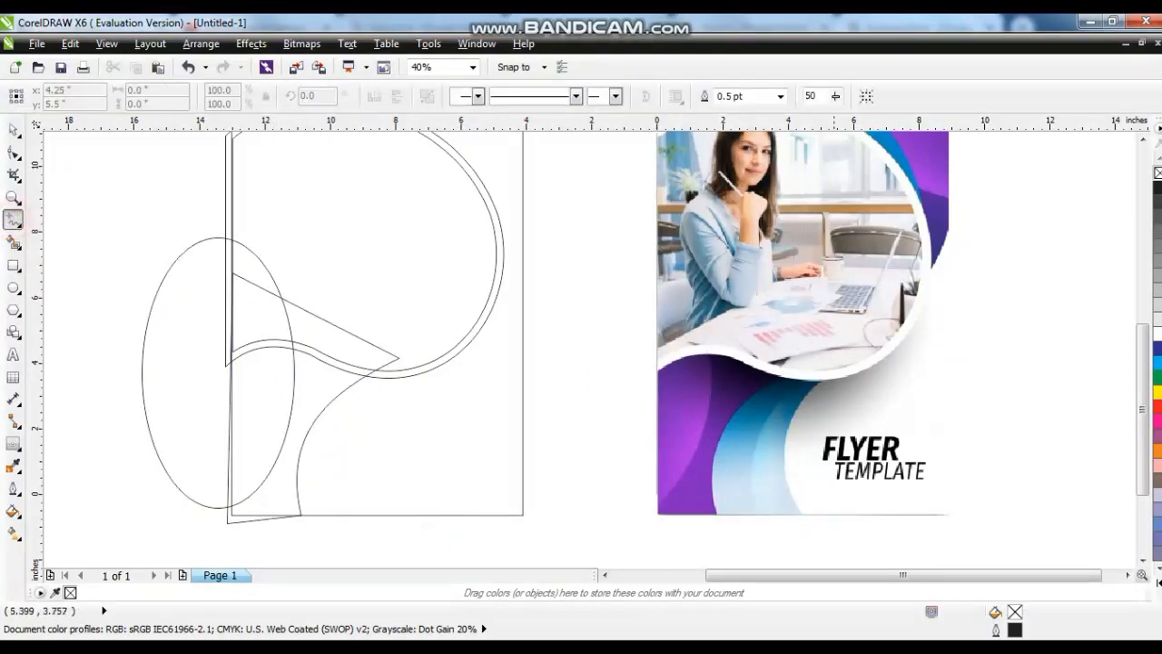
{"action": "left_click", "coordinate": [839, 358]}
{"action": "left_click", "coordinate": [802, 514]}
{"action": "key", "text": "F10"}
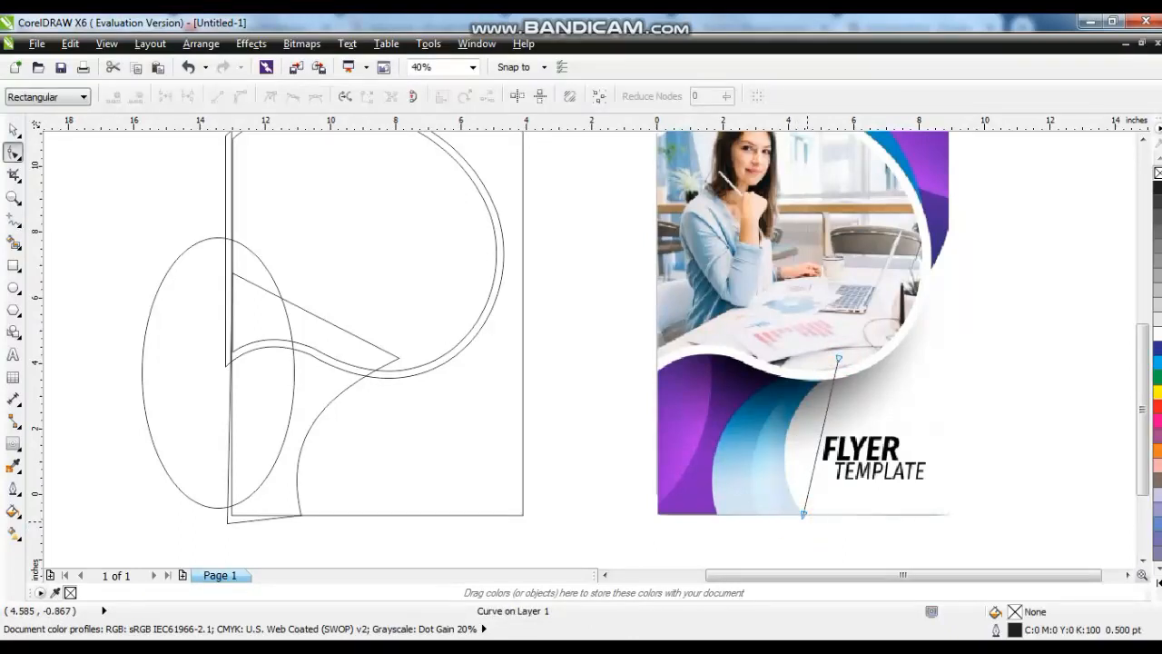
{"action": "key", "text": "ctrl+z"}
Step: Draw a closed four-node outline with straight segments around the blue wave in the lower part of the reference flyer
{"action": "left_click", "coordinate": [13, 219]}
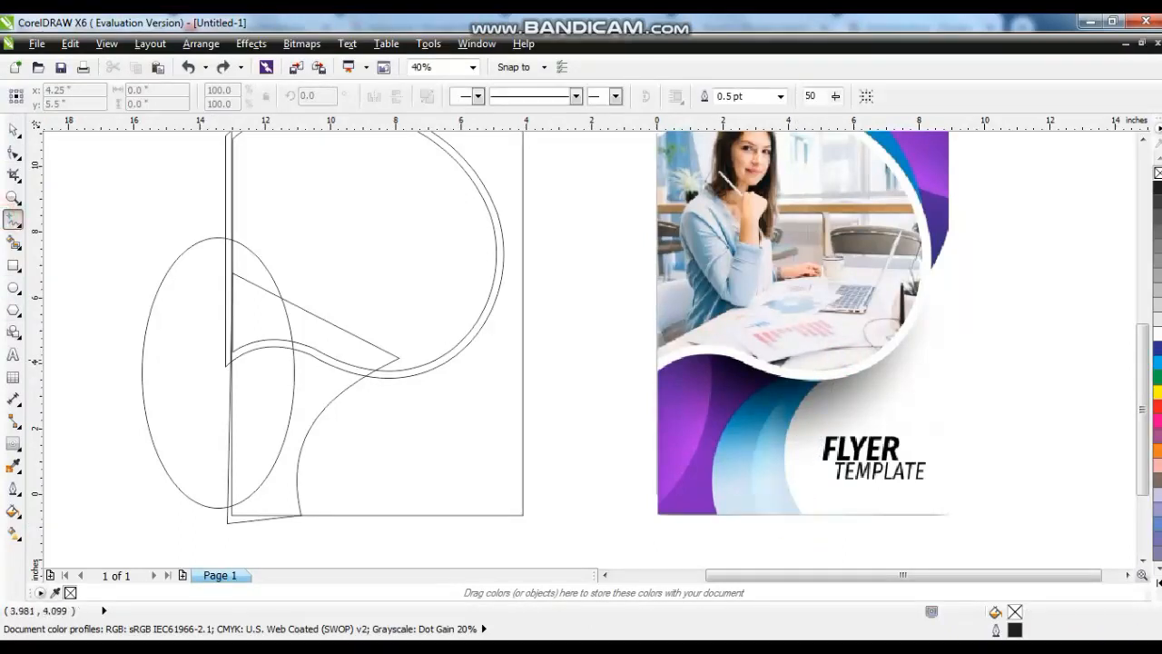
{"action": "left_click", "coordinate": [835, 358]}
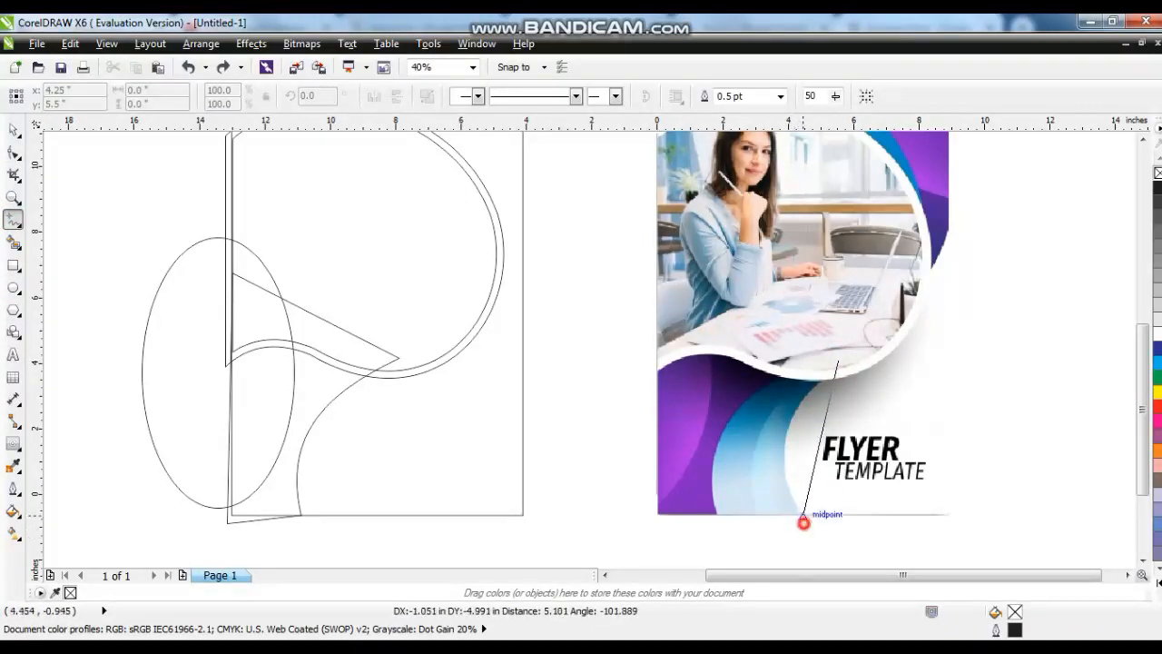
{"action": "double_click", "coordinate": [803, 517]}
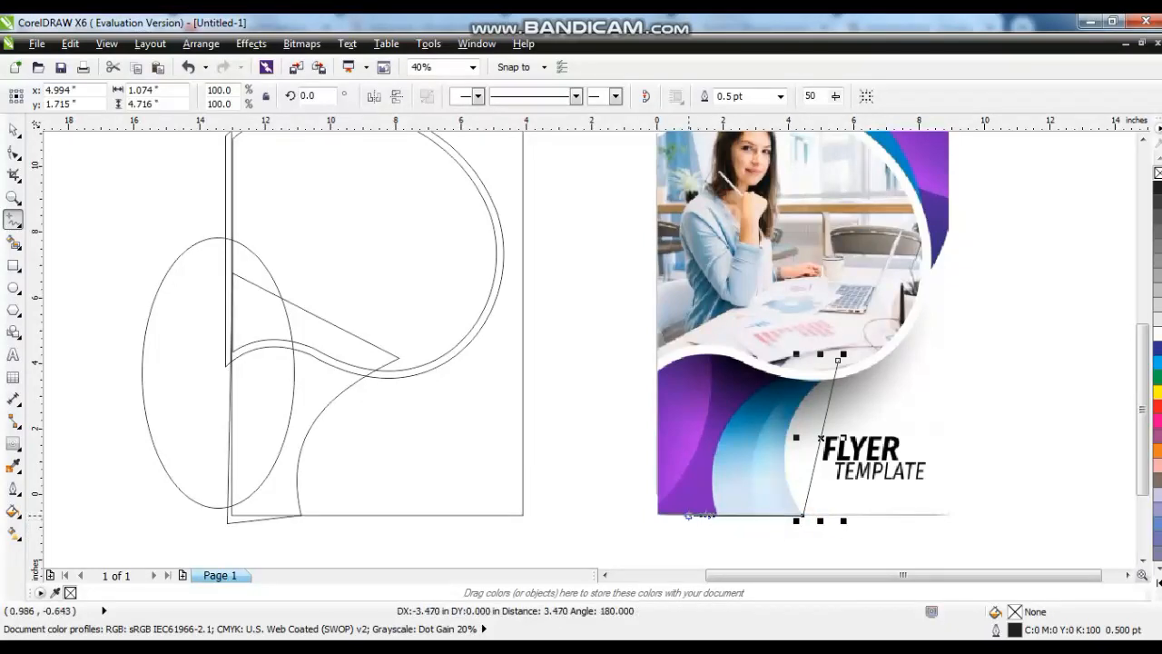
{"action": "left_click", "coordinate": [688, 516]}
{"action": "left_click", "coordinate": [690, 304]}
{"action": "left_click", "coordinate": [837, 360]}
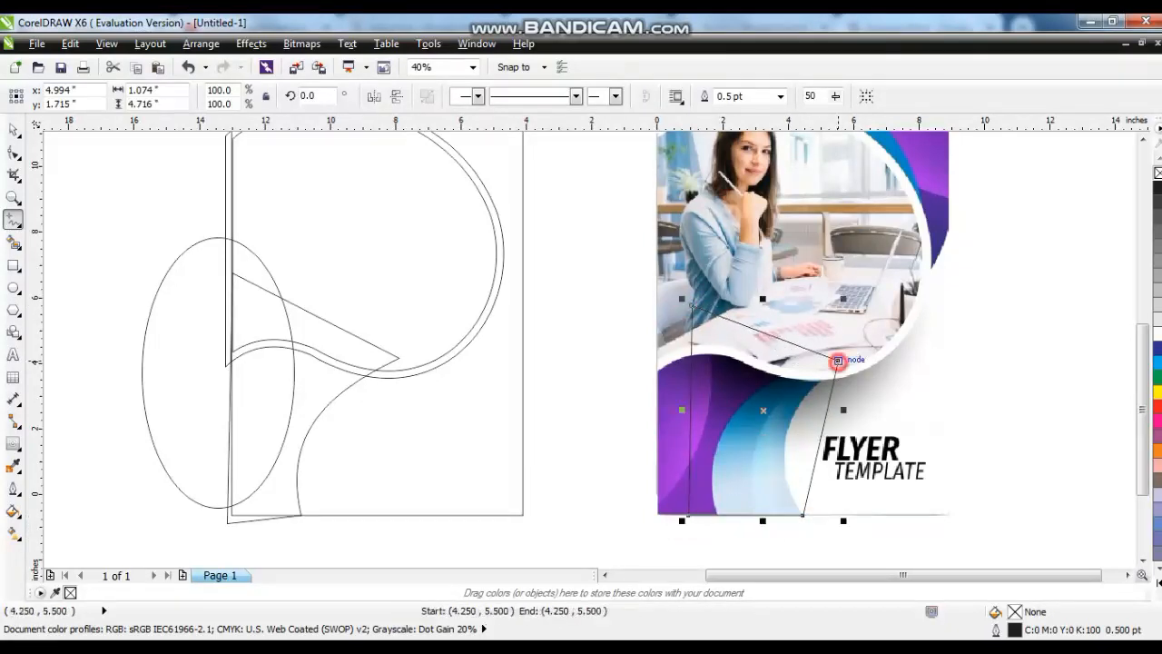
Step: Convert the blue wave outline's segments to curves and bend its right side along the outer edge of the light blue band
{"action": "key", "text": "F10"}
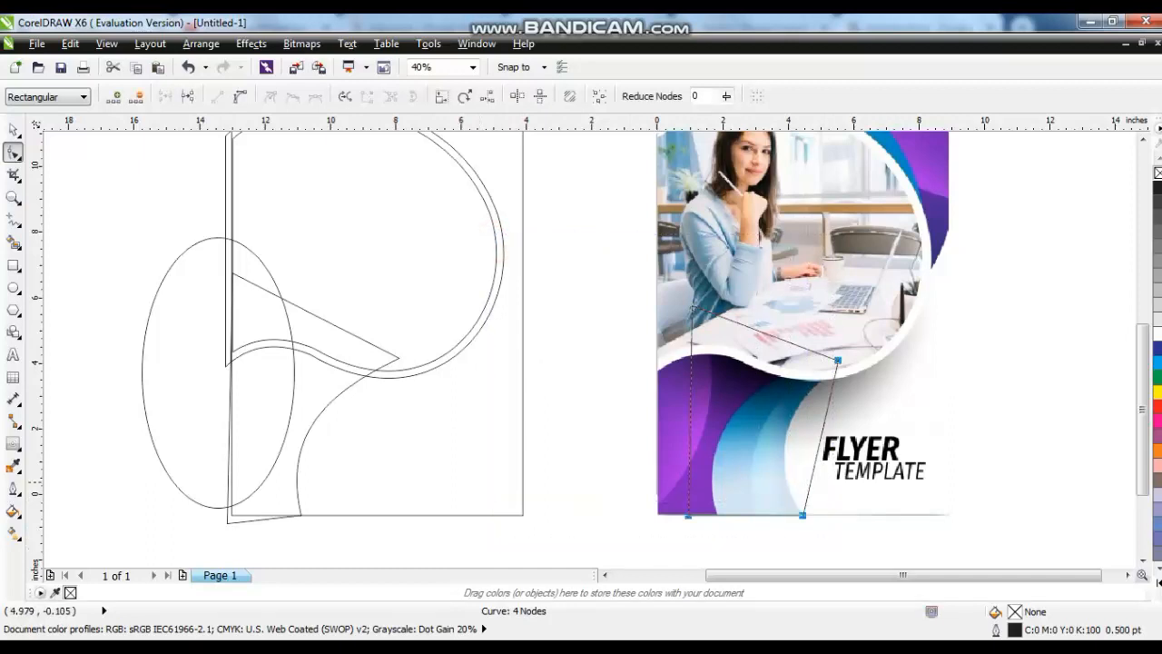
{"action": "left_click", "coordinate": [239, 95]}
{"action": "left_click", "coordinate": [881, 336]}
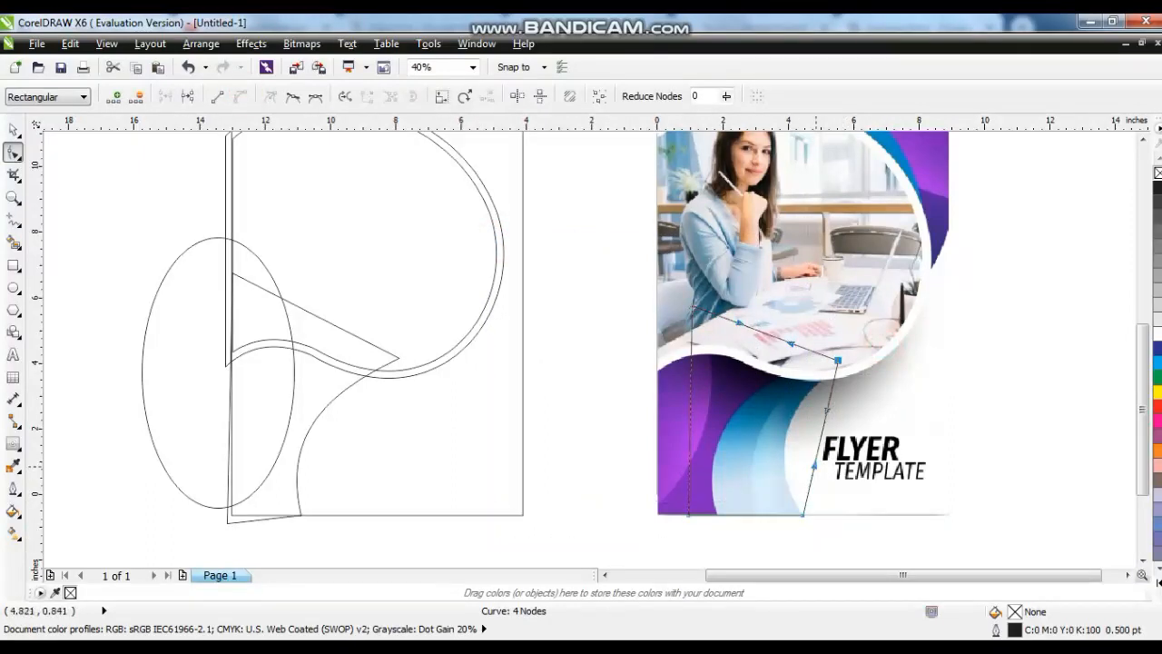
{"action": "left_click_drag", "start_coordinate": [812, 464], "coordinate": [772, 447]}
{"action": "left_click_drag", "start_coordinate": [826, 413], "coordinate": [791, 392]}
{"action": "left_click_drag", "start_coordinate": [773, 448], "coordinate": [766, 460]}
Step: Skew a copy of the blue wave outline horizontally, shifting its lower edge left to follow the inner blue band
{"action": "left_click", "coordinate": [13, 129]}
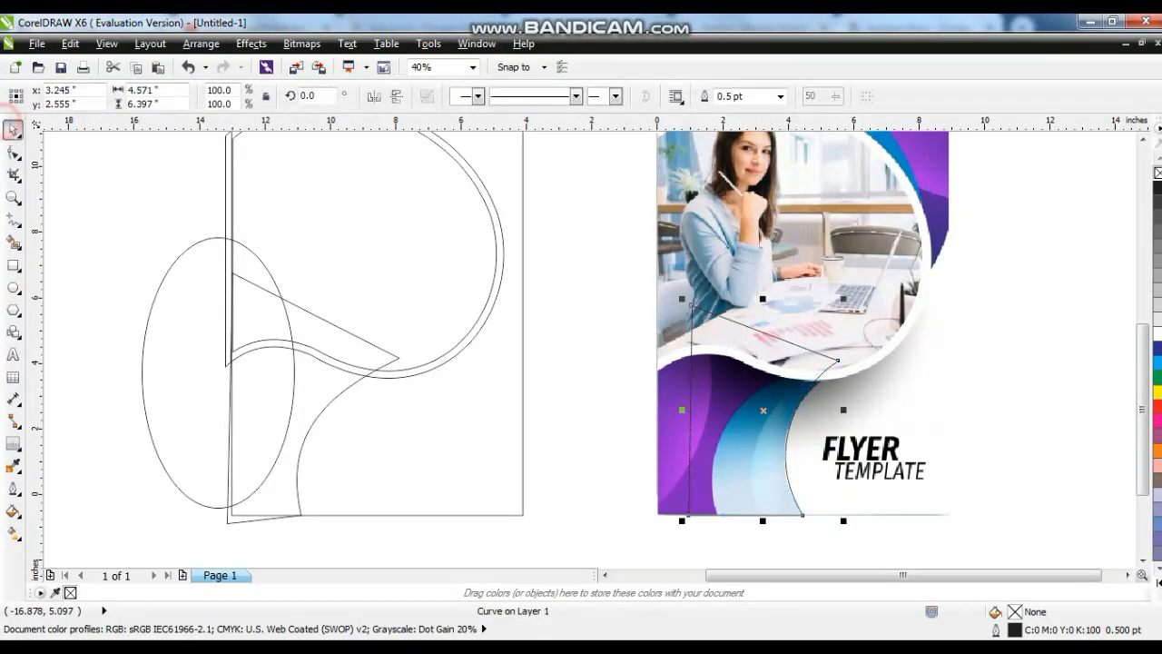
{"action": "left_click", "coordinate": [763, 410]}
{"action": "left_click_drag", "start_coordinate": [763, 521], "coordinate": [718, 520]}
{"action": "right_click", "coordinate": [719, 519]}
Step: Move both blue wave outlines together onto the lower part of the page rectangle, beside the purple-shape outline
{"action": "left_click_drag", "start_coordinate": [863, 547], "coordinate": [617, 290]}
{"action": "left_click_drag", "start_coordinate": [746, 412], "coordinate": [331, 410]}
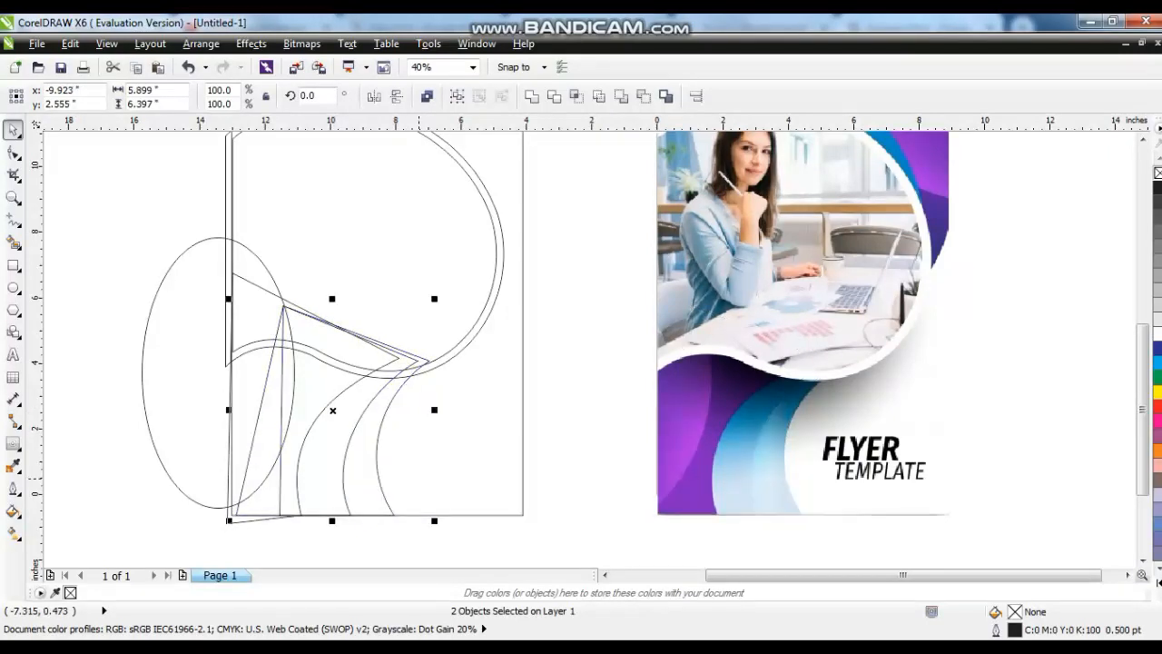
{"action": "left_click", "coordinate": [508, 519]}
Step: Fill the inner photo-frame curve with 40% black
{"action": "scroll", "coordinate": [509, 513], "scroll_direction": "down", "scroll_amount": 2}
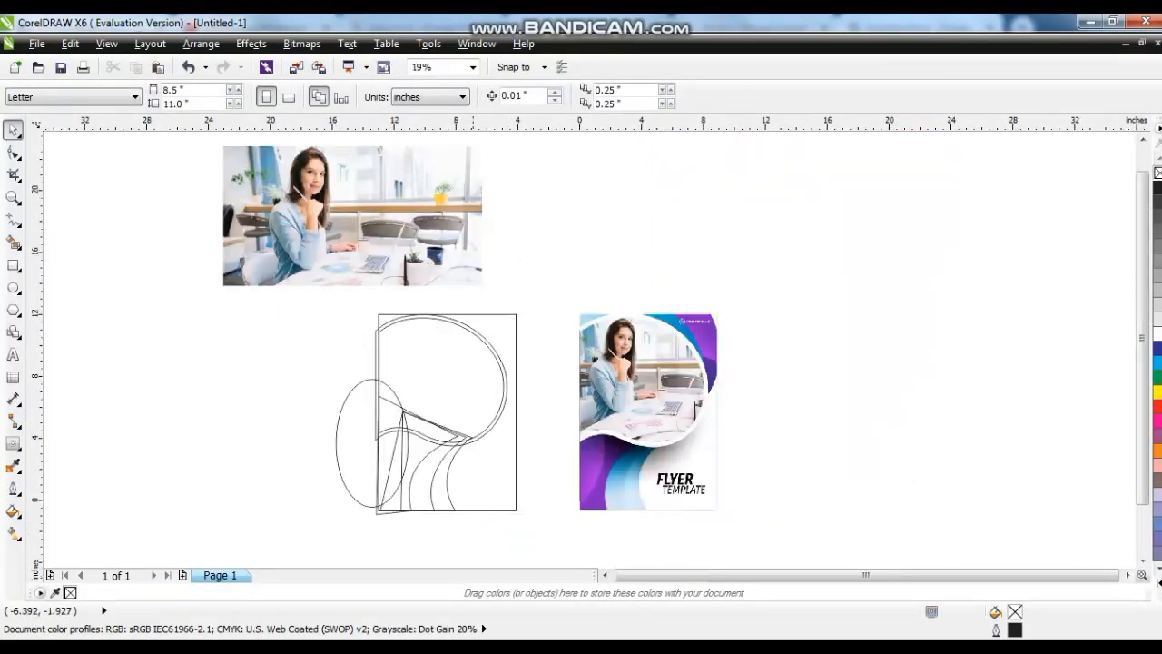
{"action": "mouse_move", "coordinate": [272, 519]}
{"action": "left_mouse_down"}
{"action": "mouse_move", "coordinate": [640, 382]}
{"action": "mouse_move", "coordinate": [823, 263]}
{"action": "left_mouse_up"}
{"action": "key", "text": "shift+F2"}
{"action": "left_click", "coordinate": [606, 298]}
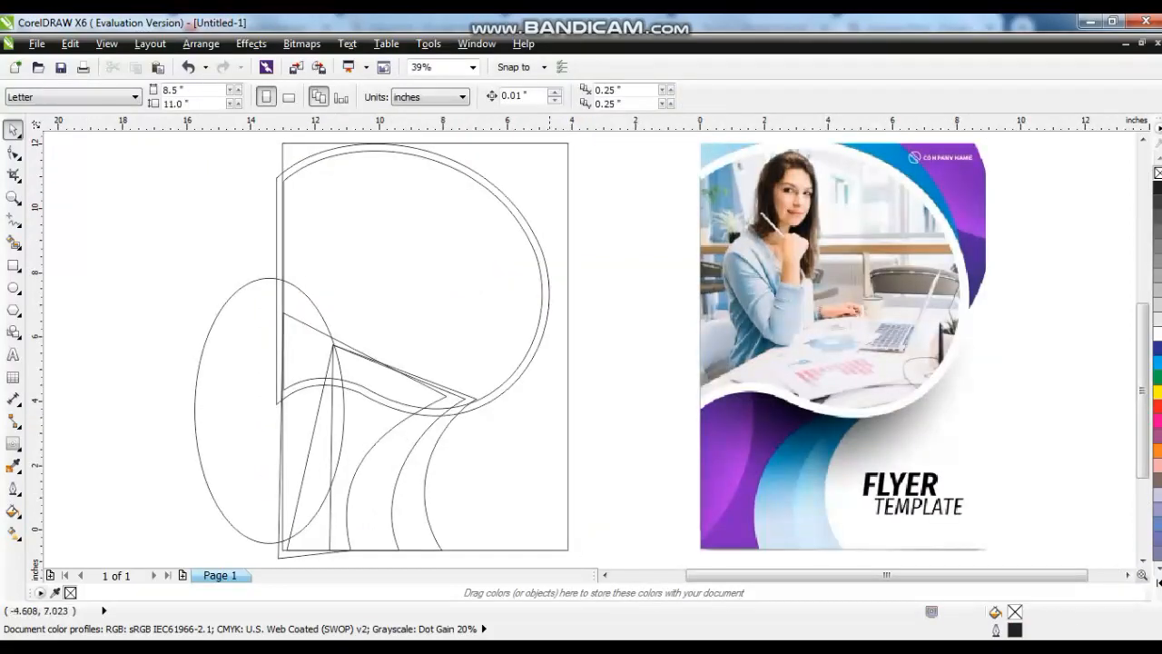
{"action": "left_click", "coordinate": [511, 213]}
{"action": "left_click", "coordinate": [1157, 275]}
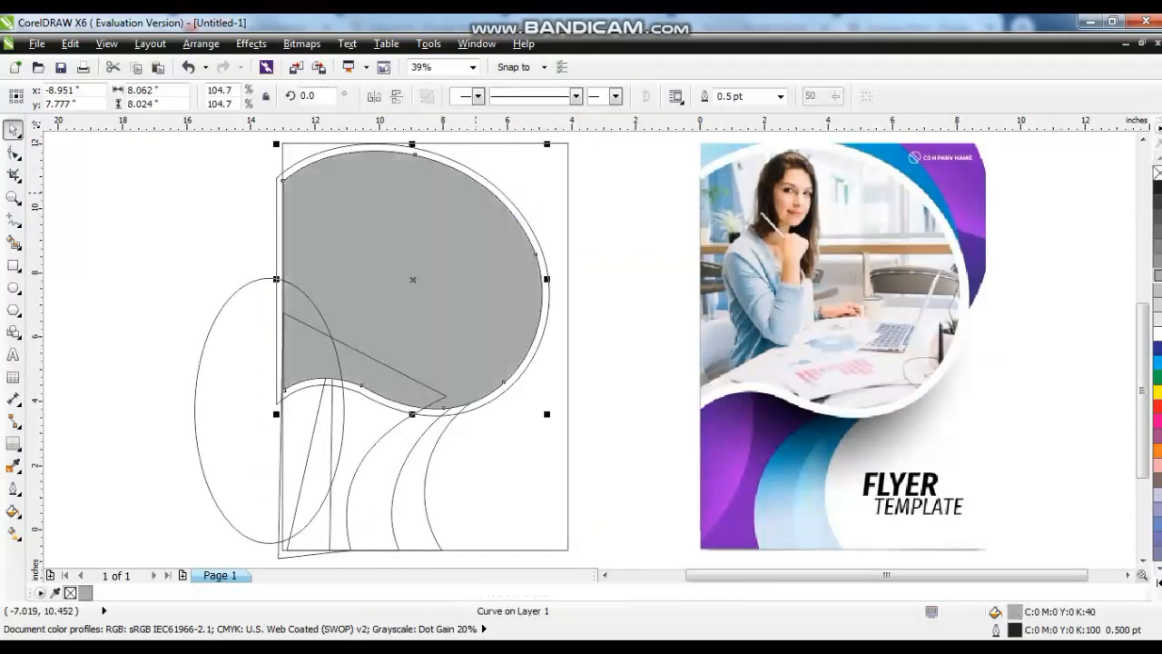
Step: Fill the outer photo-frame curve with white
{"action": "left_click", "coordinate": [490, 187]}
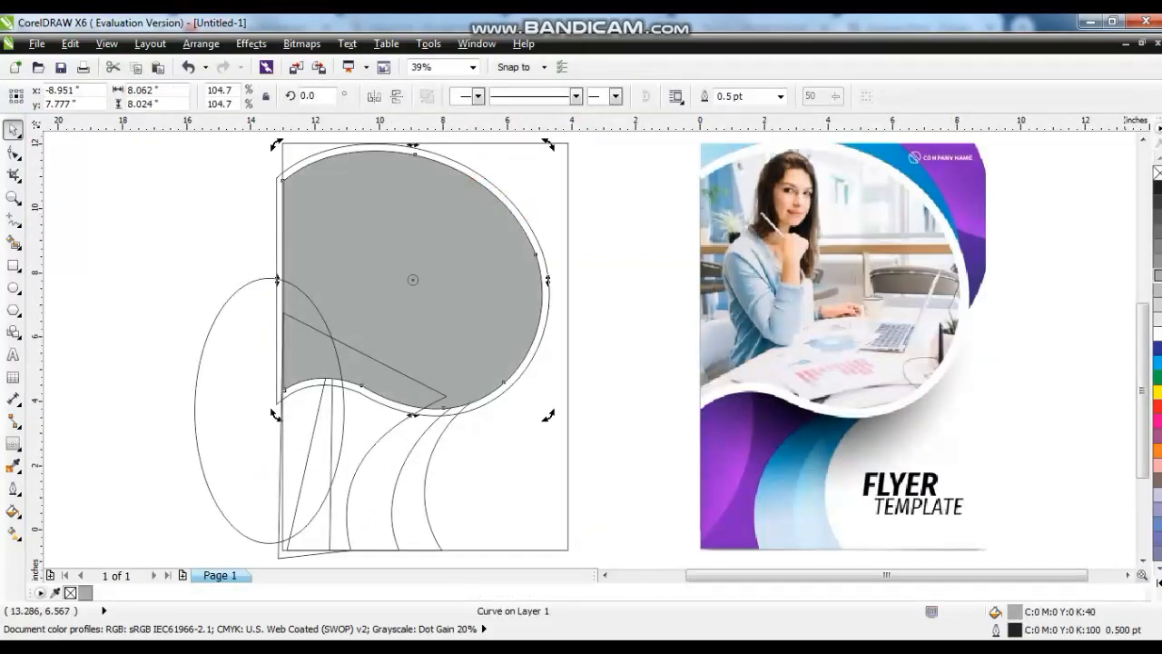
{"action": "left_click", "coordinate": [470, 174]}
{"action": "left_click", "coordinate": [477, 171]}
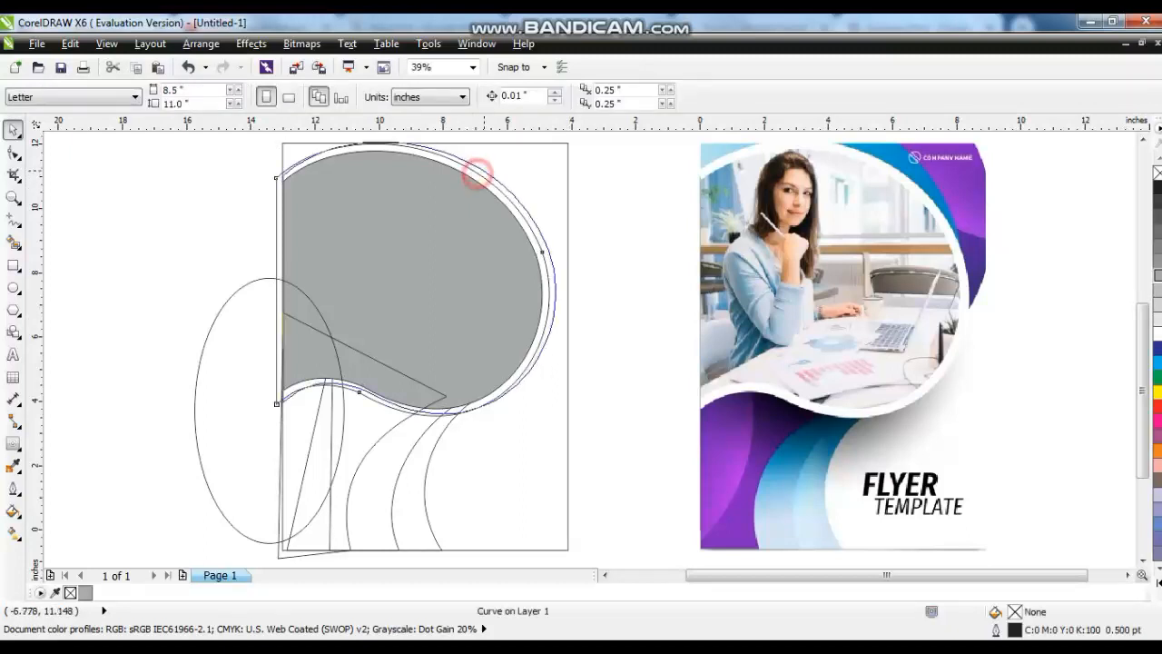
{"action": "left_click", "coordinate": [1157, 333]}
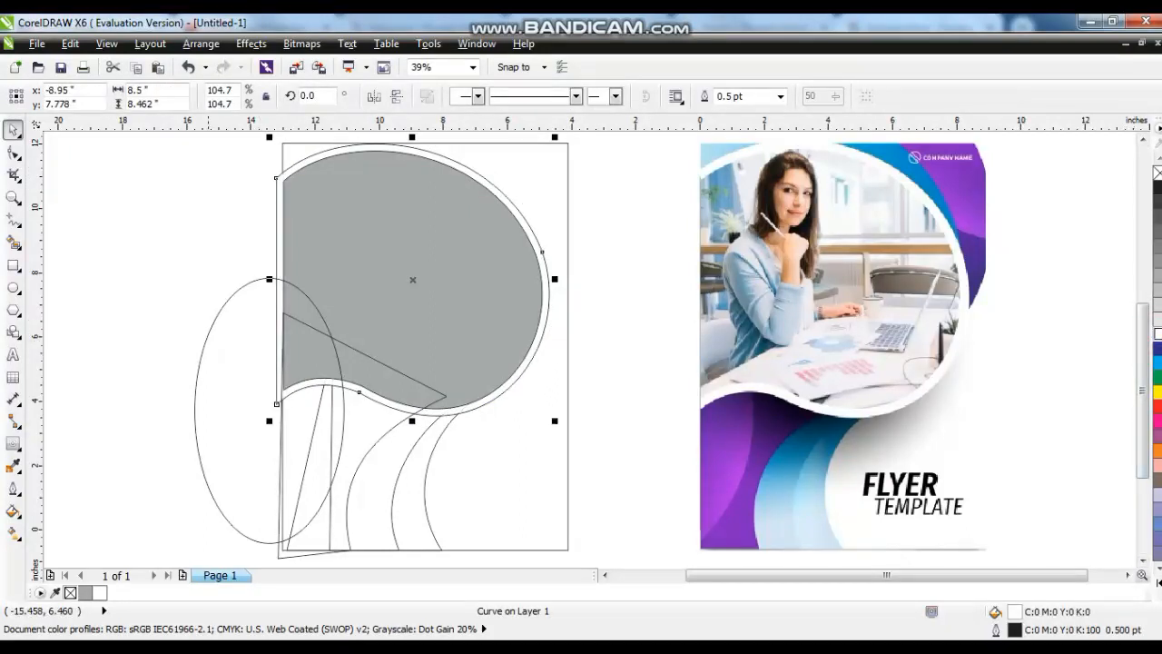
{"action": "left_click", "coordinate": [202, 305]}
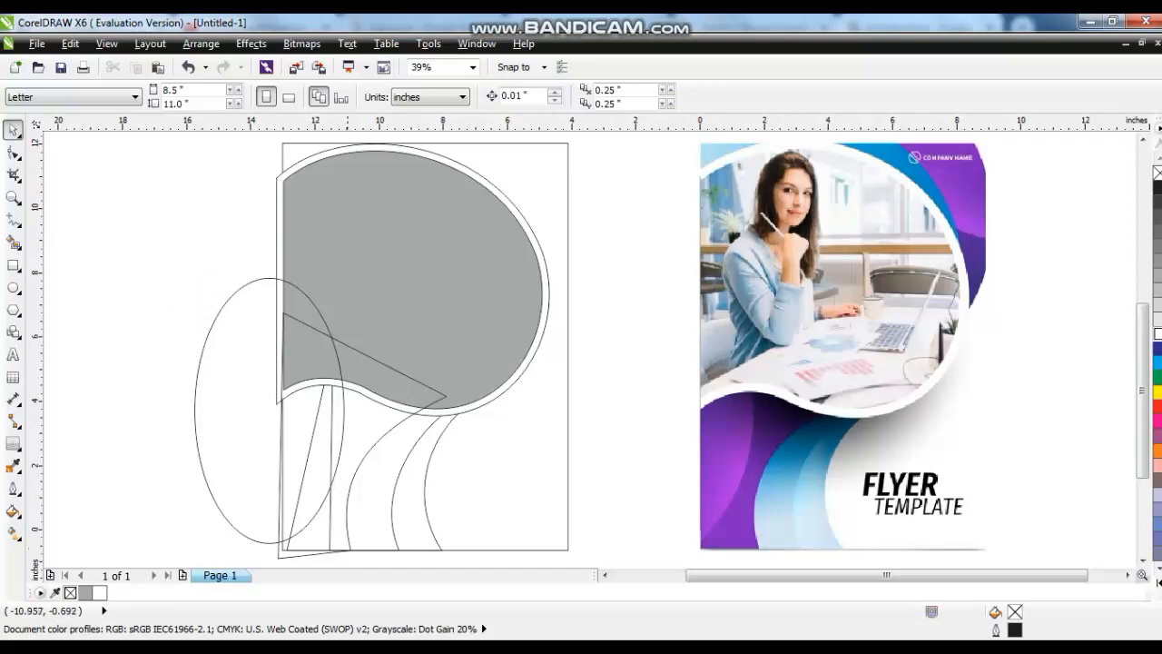
Step: Fill the purple-shape outline with Blue Purple (C40 M100 Y0 K0) and apply a downward linear gradient fading to white
{"action": "left_click", "coordinate": [298, 545]}
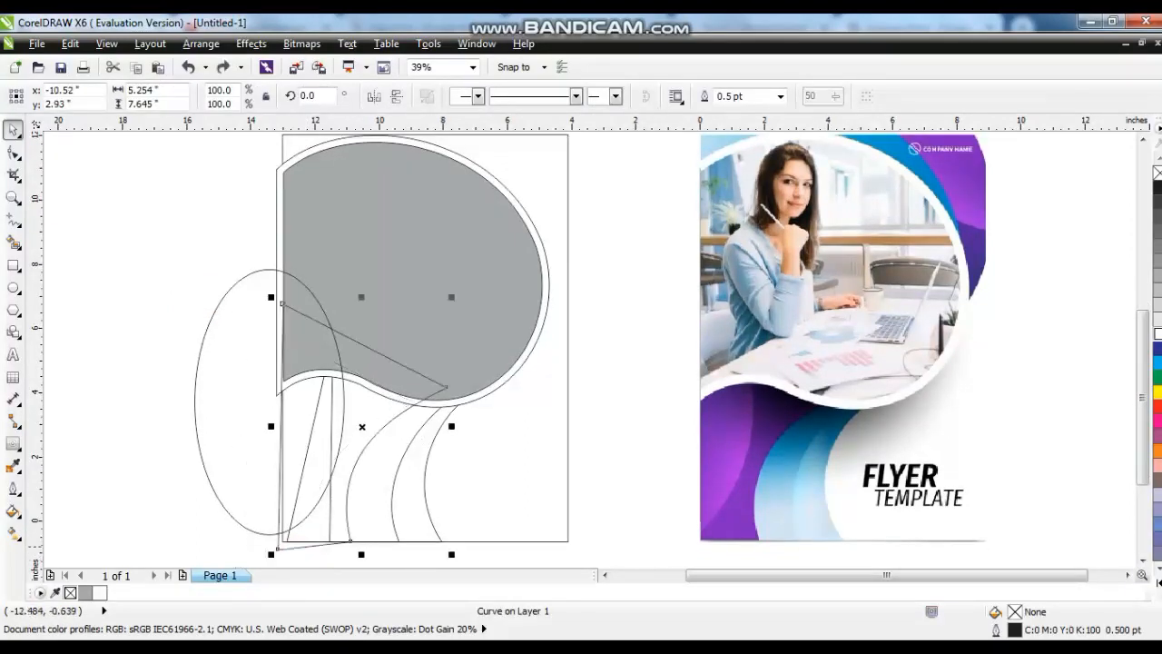
{"action": "left_click", "coordinate": [1159, 583]}
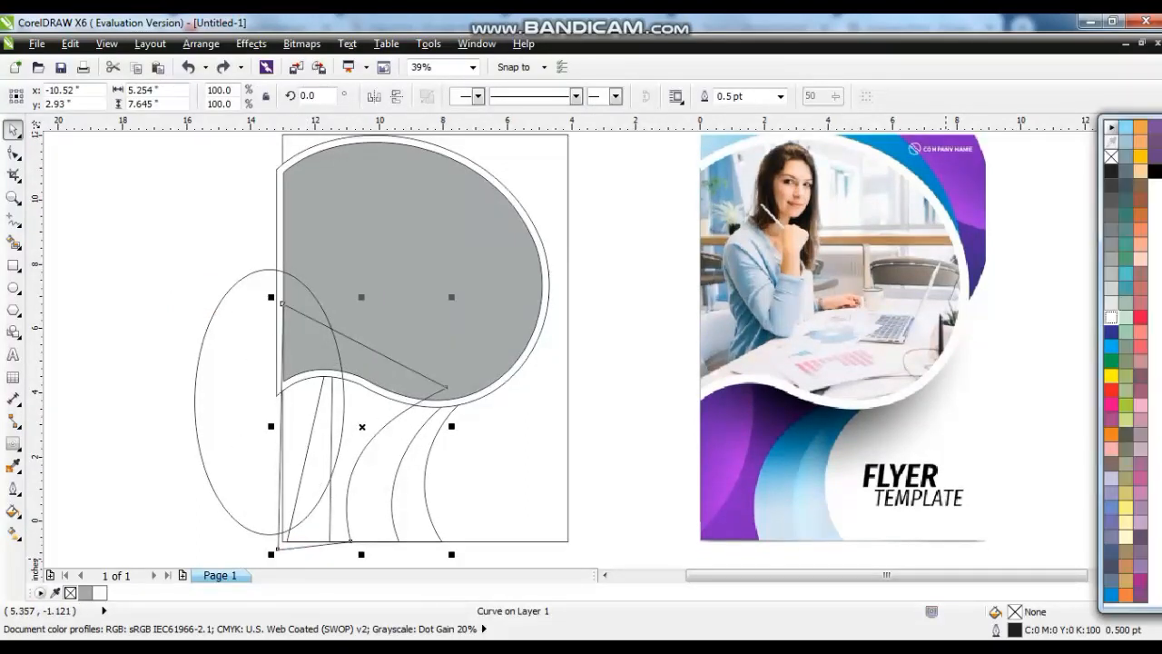
{"action": "left_click", "coordinate": [1140, 564]}
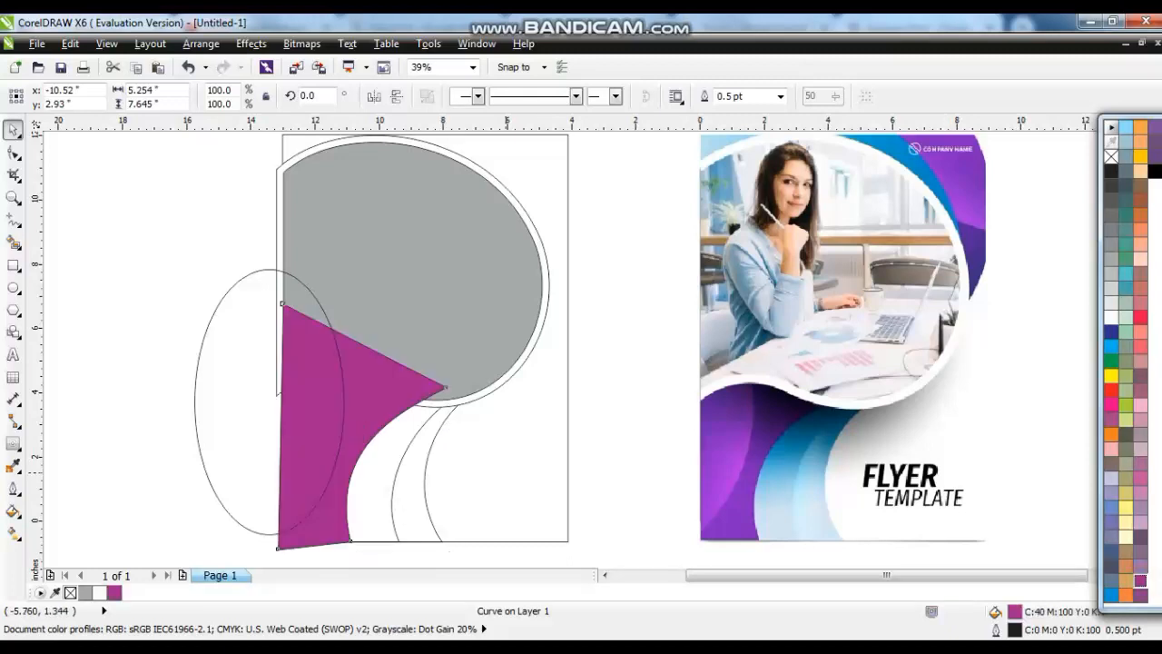
{"action": "key", "text": "g"}
{"action": "left_click_drag", "start_coordinate": [360, 415], "coordinate": [329, 521]}
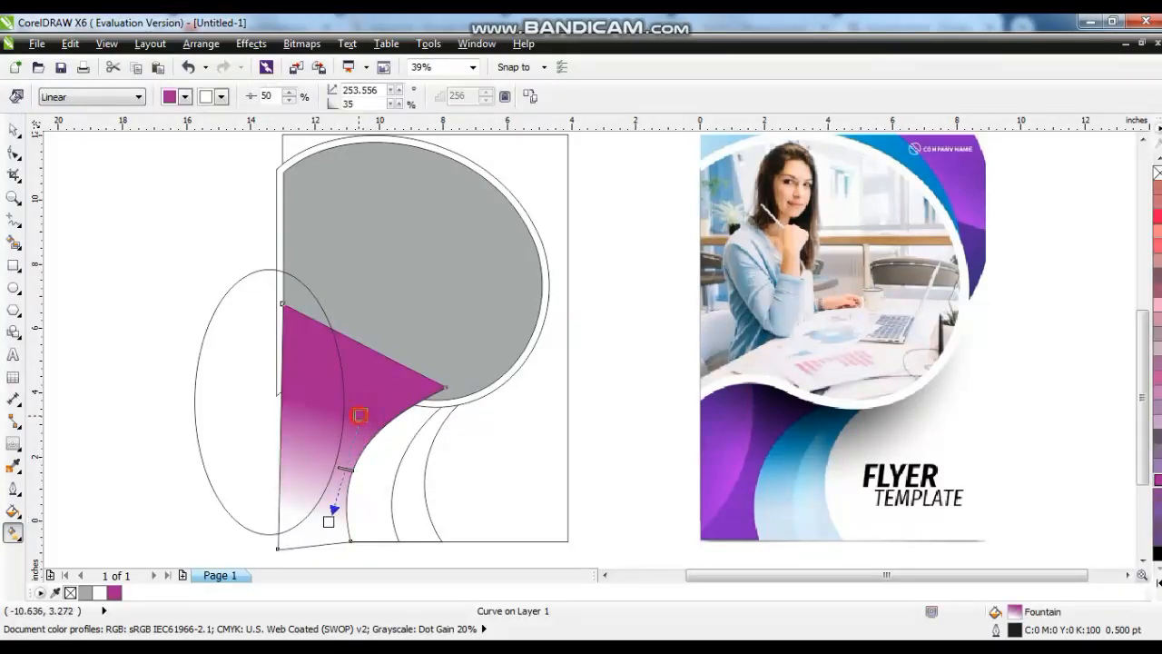
Step: Set the start colour of the linear gradient to a custom dark purple using the CMYK colour model
{"action": "left_click", "coordinate": [184, 97]}
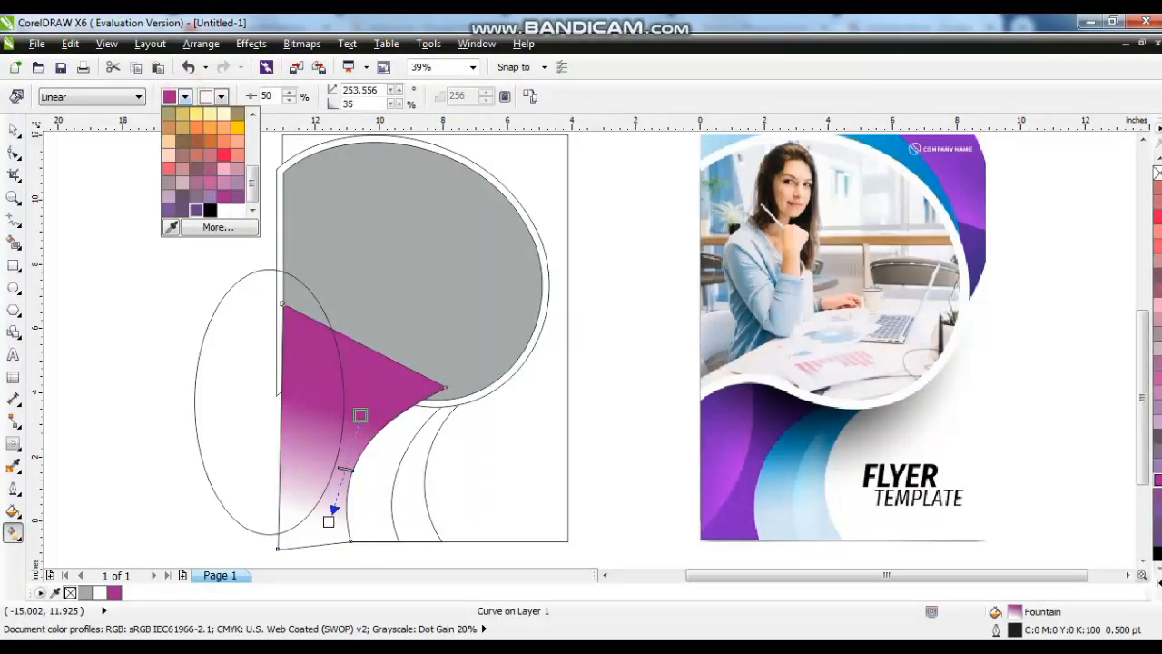
{"action": "left_click", "coordinate": [215, 227]}
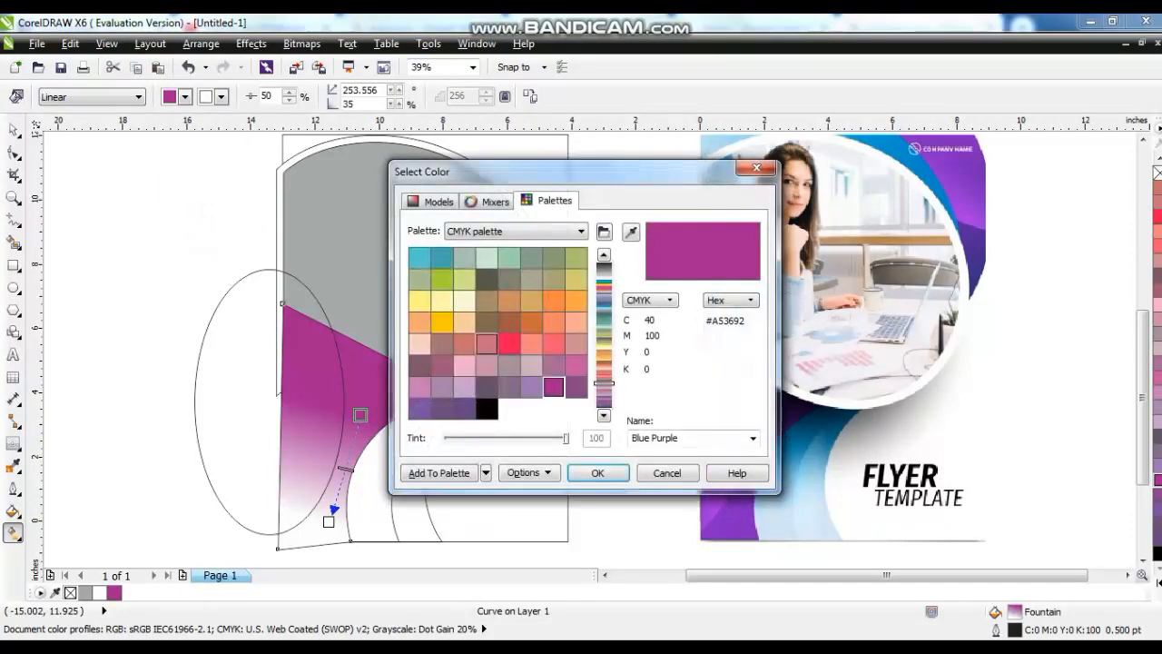
{"action": "left_click", "coordinate": [430, 202]}
{"action": "mouse_move", "coordinate": [531, 321]}
{"action": "left_mouse_down"}
{"action": "mouse_move", "coordinate": [570, 382]}
{"action": "mouse_move", "coordinate": [567, 370]}
{"action": "left_mouse_up"}
{"action": "left_click", "coordinate": [597, 473]}
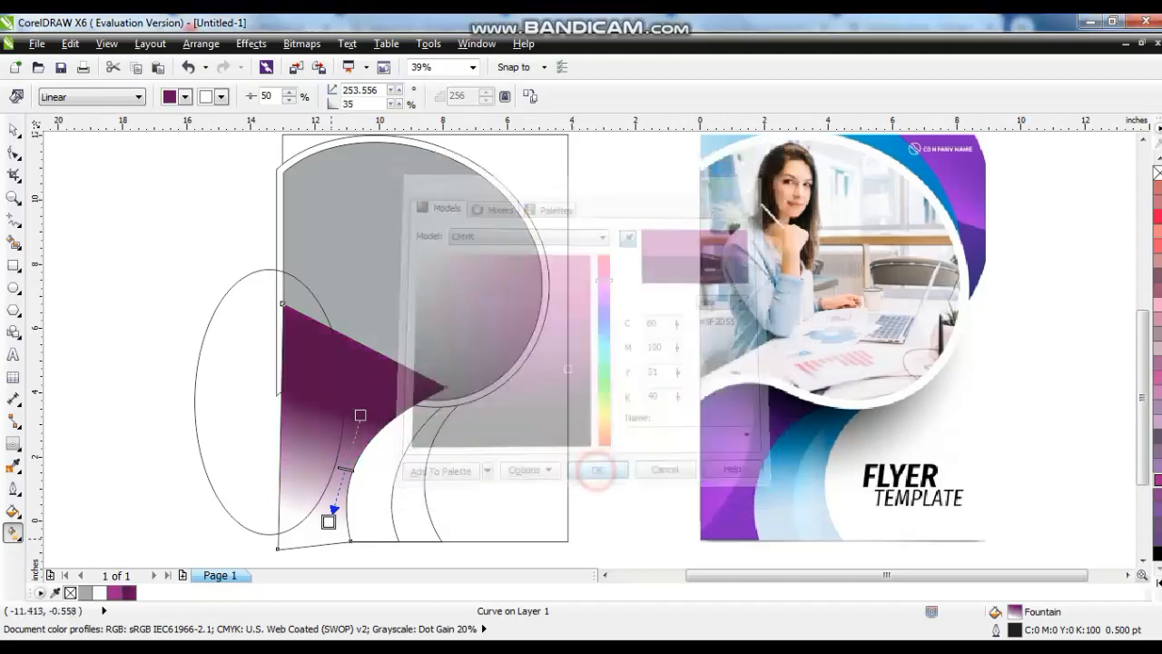
Step: Set the end colour of the purple shape's linear gradient to a custom lighter purple using the CMYK colour model
{"action": "left_click", "coordinate": [221, 96]}
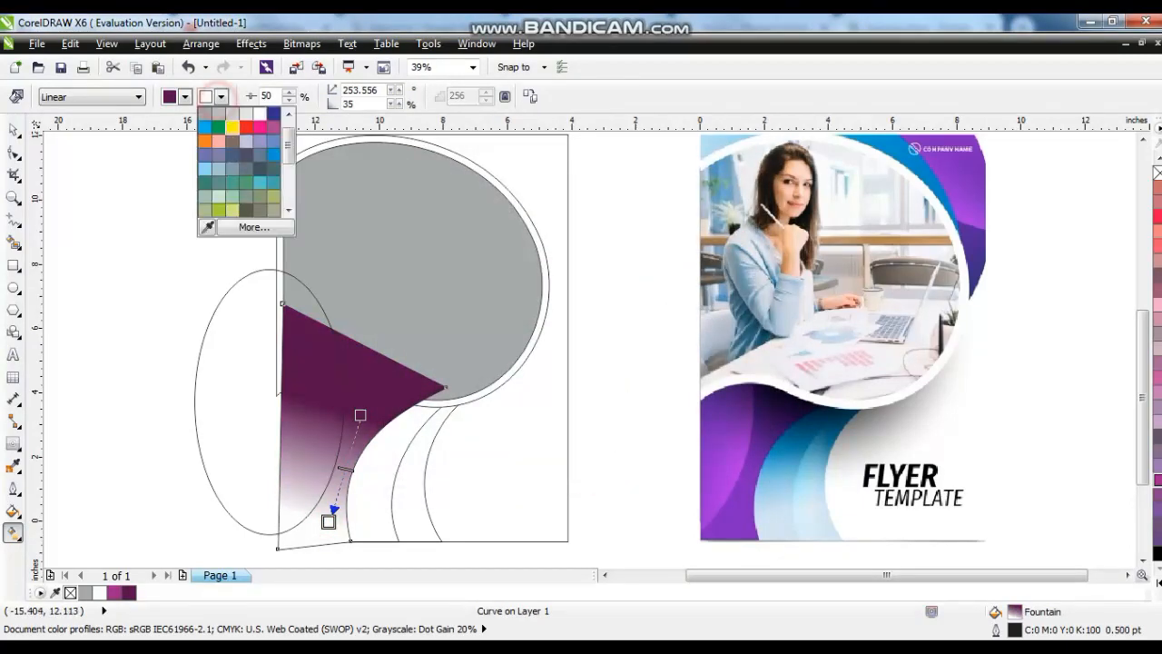
{"action": "left_click", "coordinate": [274, 227]}
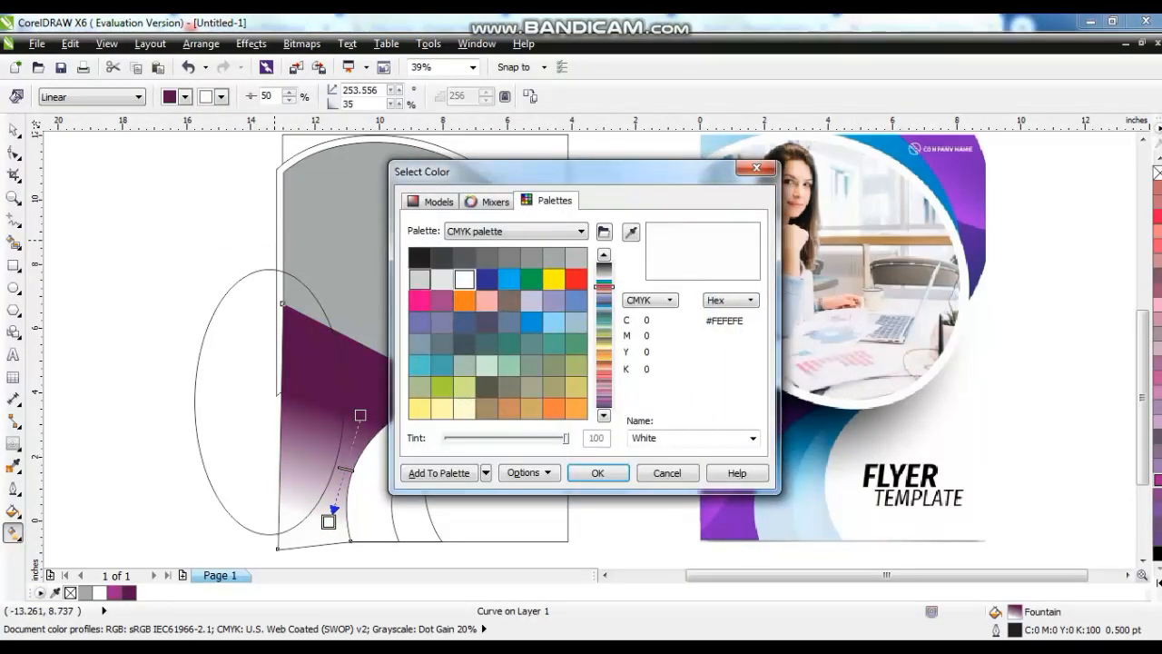
{"action": "left_click", "coordinate": [440, 201]}
{"action": "left_click", "coordinate": [605, 268]}
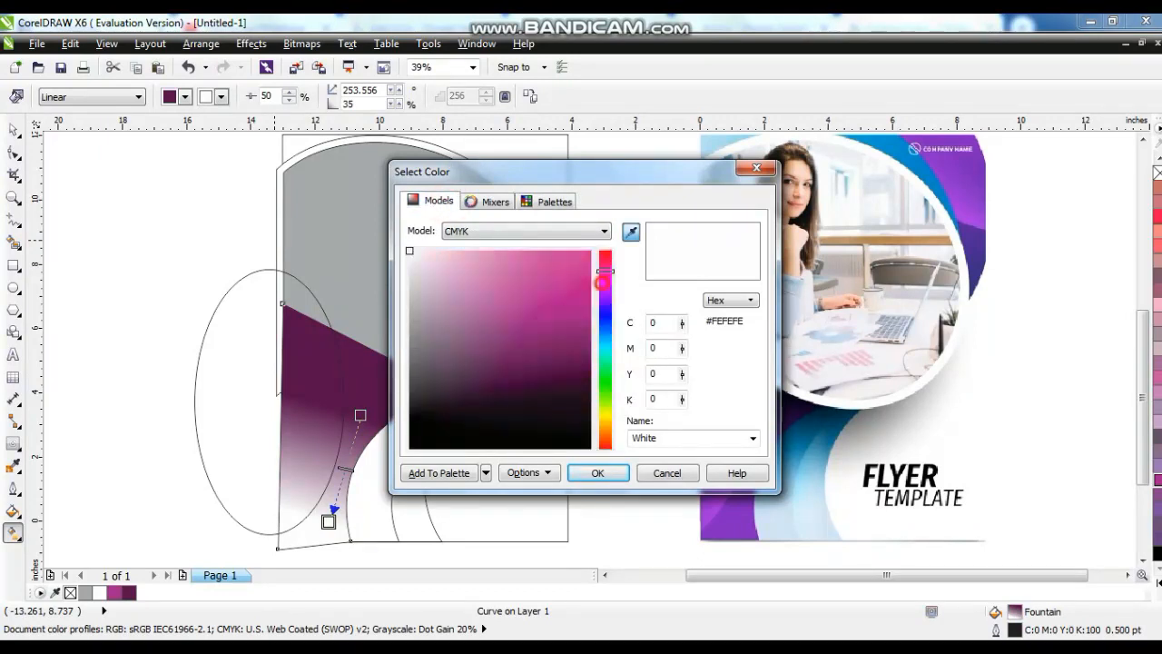
{"action": "left_click_drag", "start_coordinate": [561, 339], "coordinate": [558, 302]}
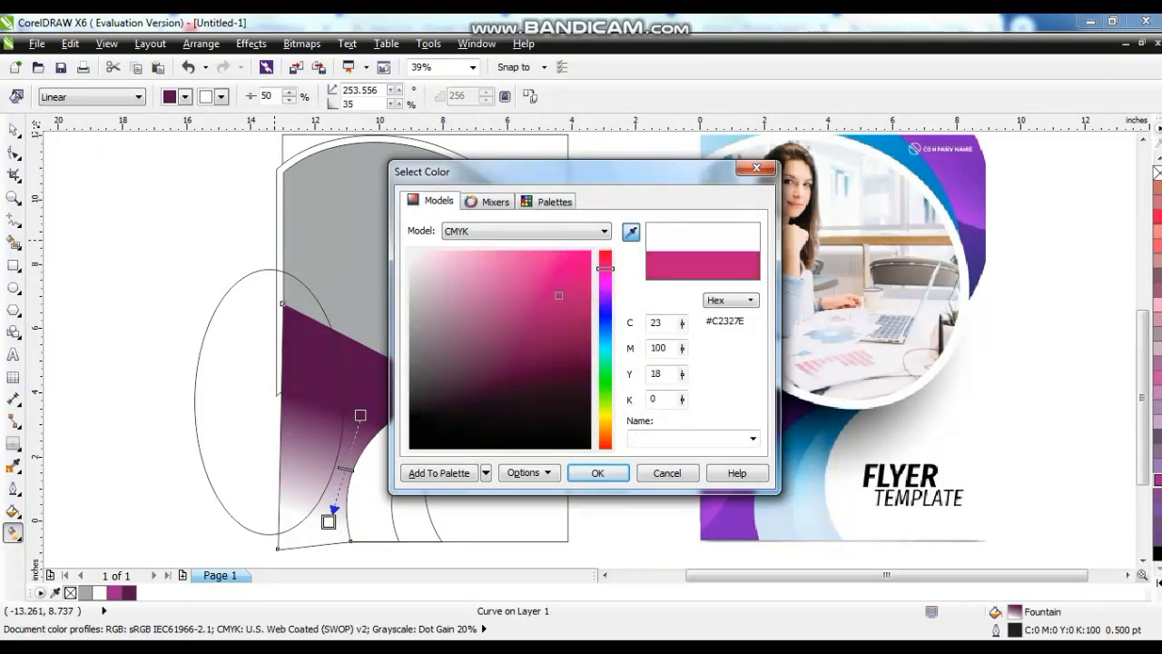
{"action": "mouse_move", "coordinate": [605, 267]}
{"action": "left_mouse_down"}
{"action": "mouse_move", "coordinate": [605, 283]}
{"action": "mouse_move", "coordinate": [558, 324]}
{"action": "left_mouse_up"}
{"action": "left_click", "coordinate": [599, 472]}
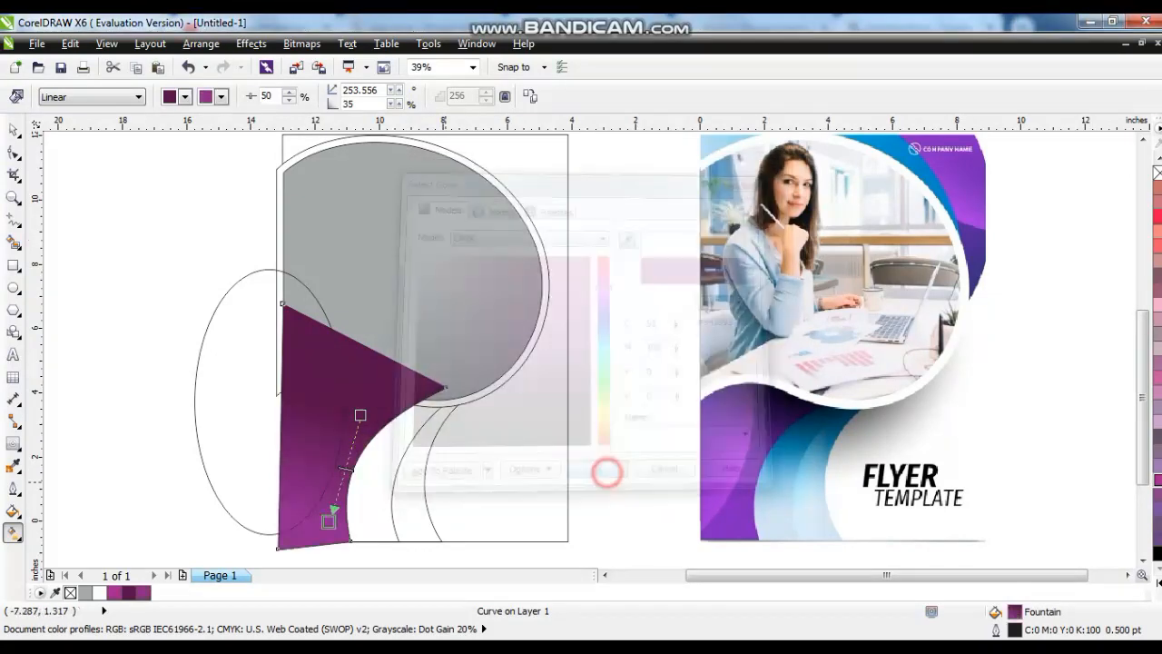
Step: Reposition the gradient's start and end points so it runs from dark near the purple shape's top to lighter at its bottom
{"action": "mouse_move", "coordinate": [328, 521]}
{"action": "left_mouse_down"}
{"action": "mouse_move", "coordinate": [360, 384]}
{"action": "mouse_move", "coordinate": [321, 521]}
{"action": "left_mouse_up"}
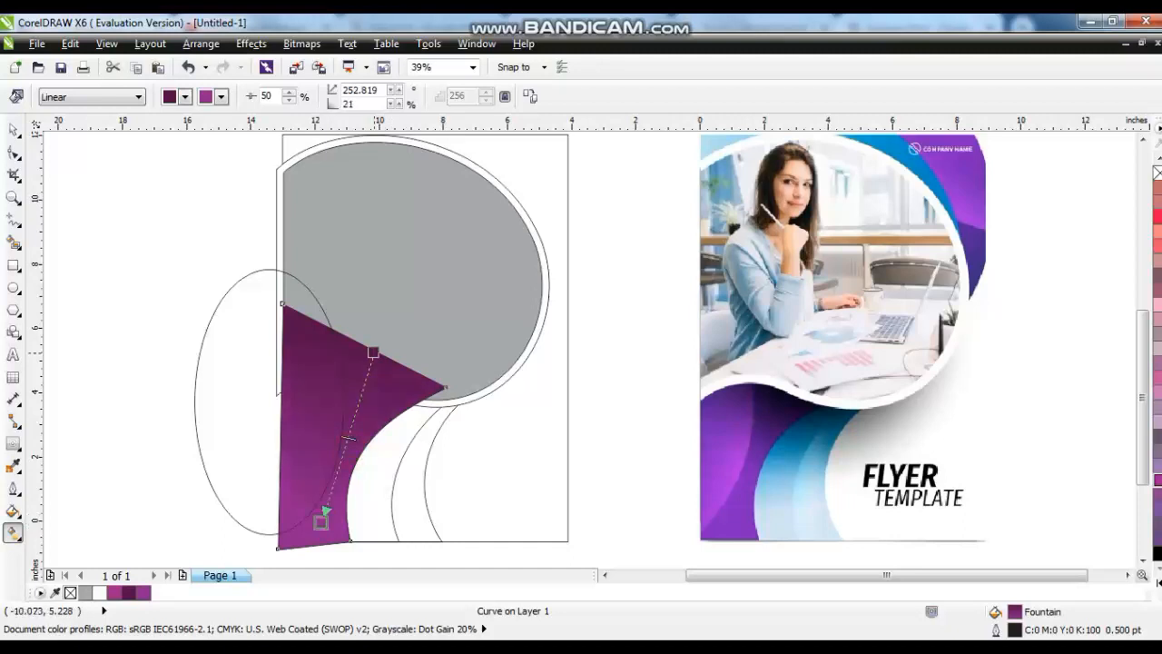
{"action": "left_click_drag", "start_coordinate": [367, 386], "coordinate": [367, 395]}
{"action": "left_click", "coordinate": [13, 130]}
{"action": "left_click", "coordinate": [118, 371]}
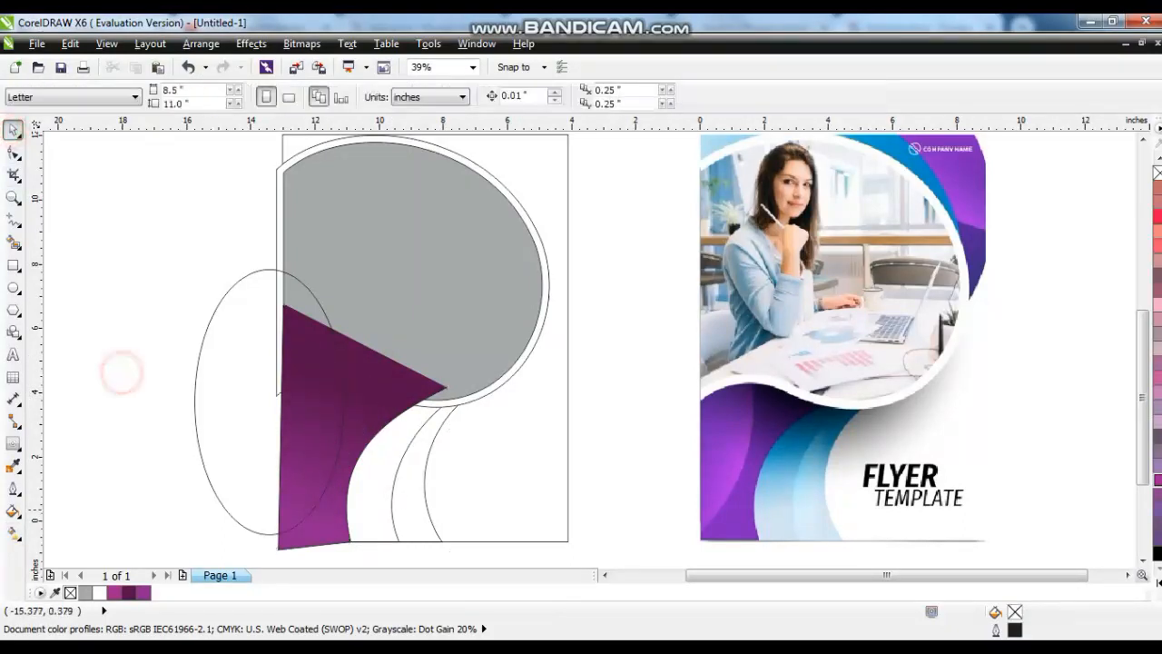
Step: Fill the ellipse with Blue Purple (C40 M100 Y0 K0) and apply a linear transparency fading from its right side towards the left
{"action": "left_click", "coordinate": [239, 522]}
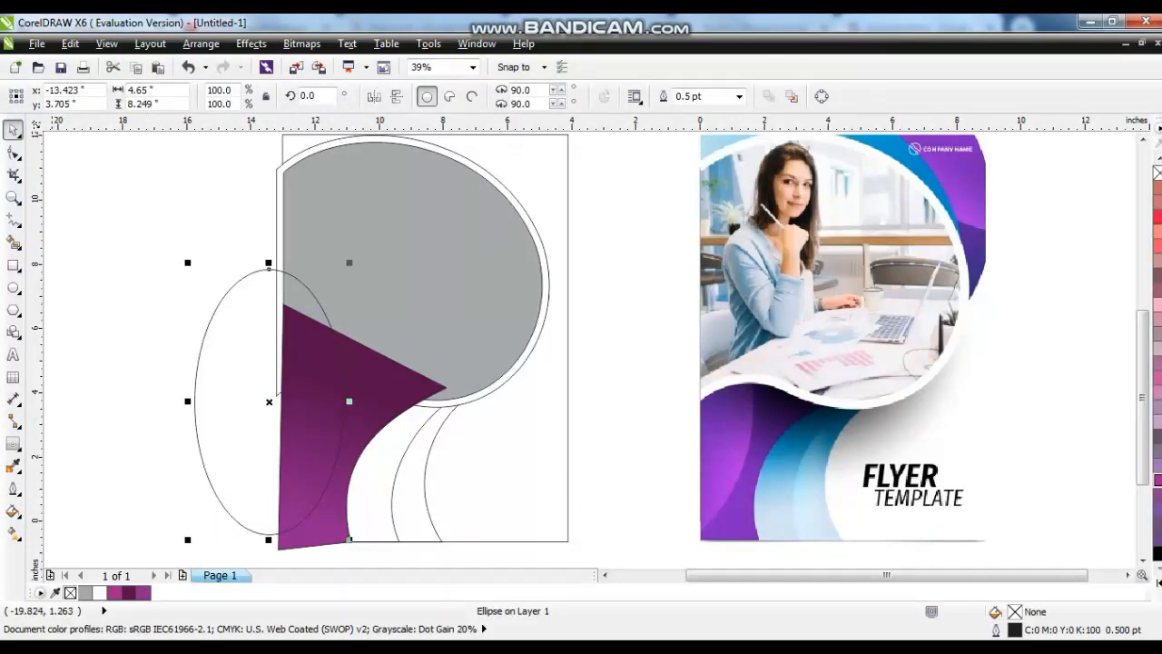
{"action": "left_click", "coordinate": [1157, 479]}
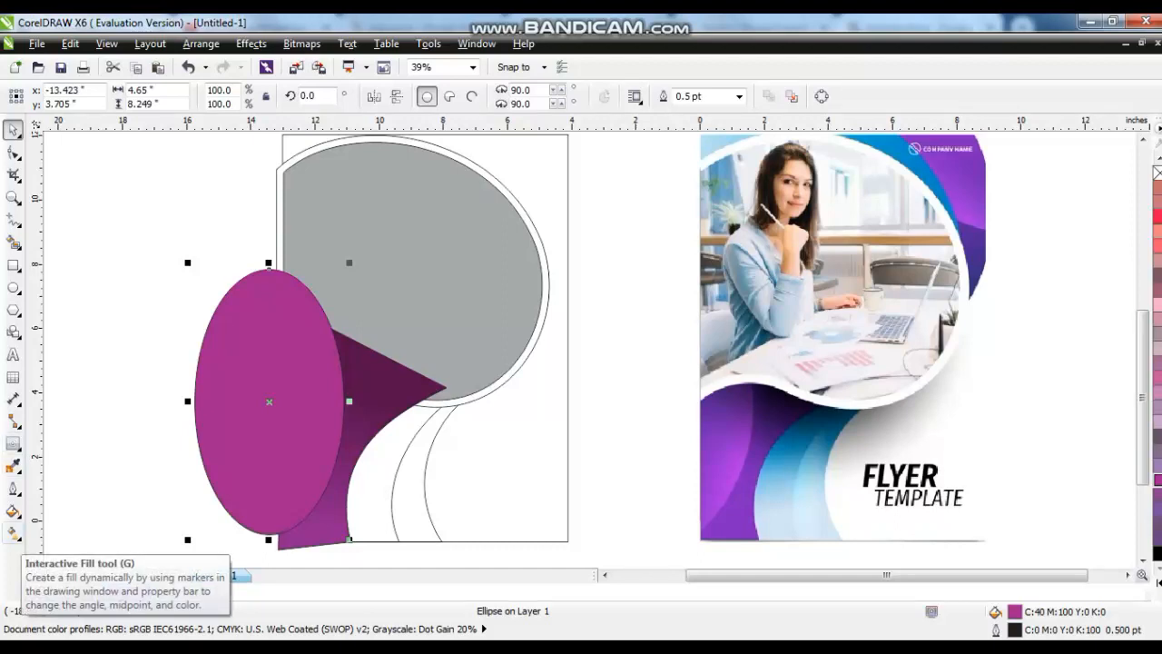
{"action": "left_click", "coordinate": [13, 533]}
{"action": "left_click", "coordinate": [15, 512]}
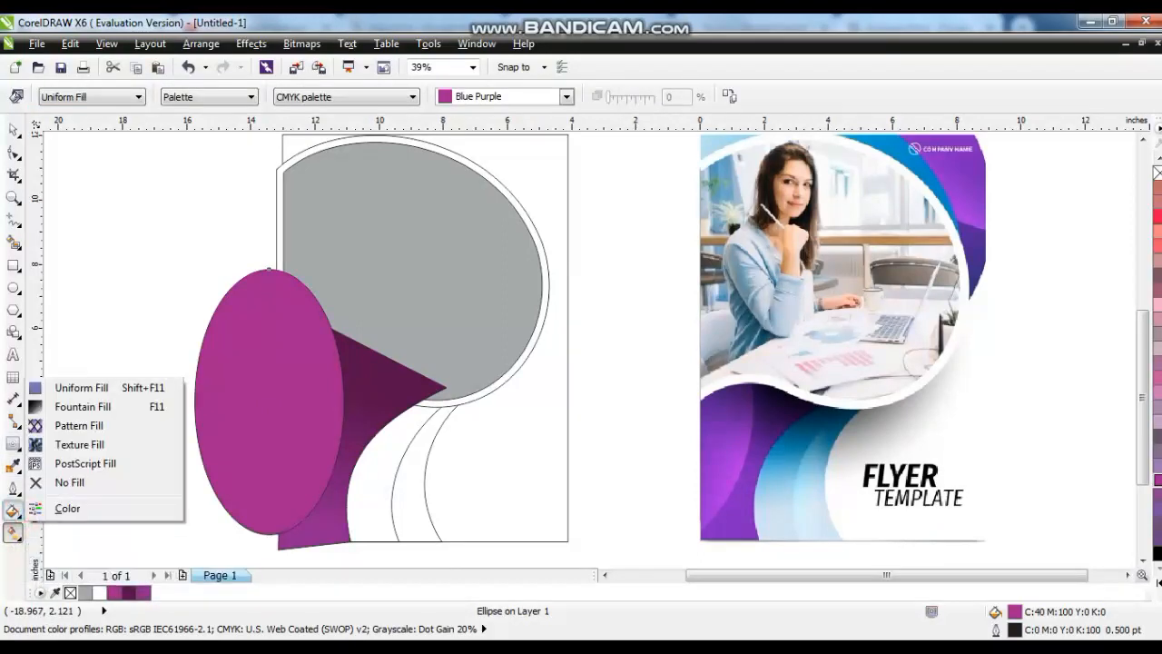
{"action": "left_click", "coordinate": [14, 445]}
{"action": "mouse_move", "coordinate": [17, 467]}
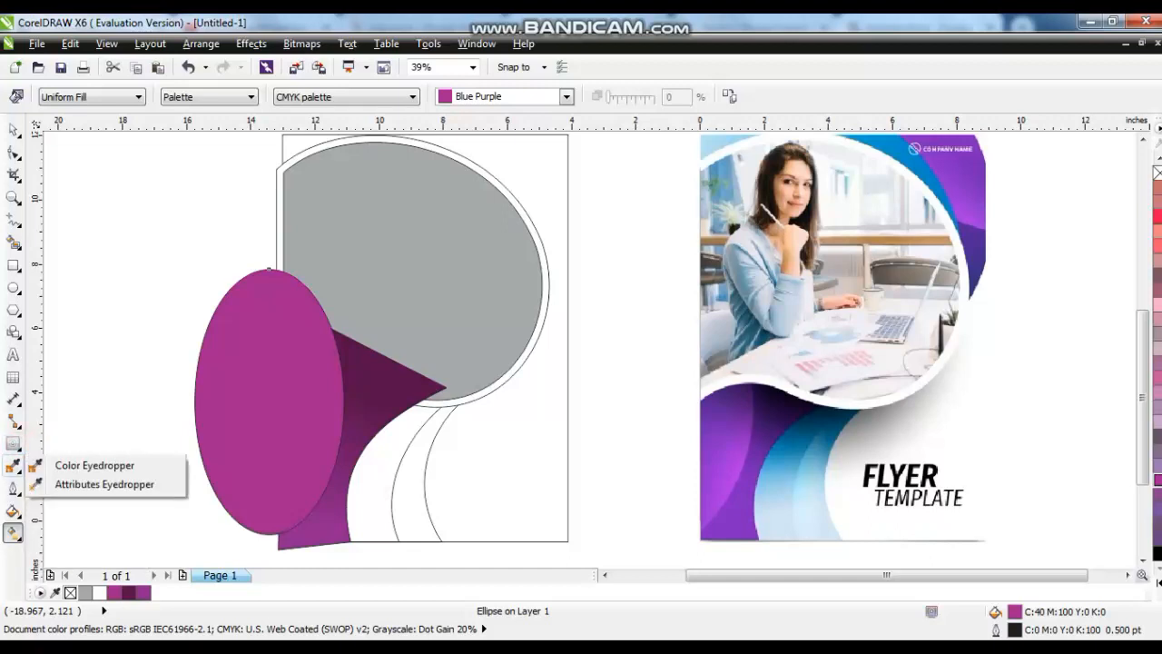
{"action": "mouse_move", "coordinate": [15, 443]}
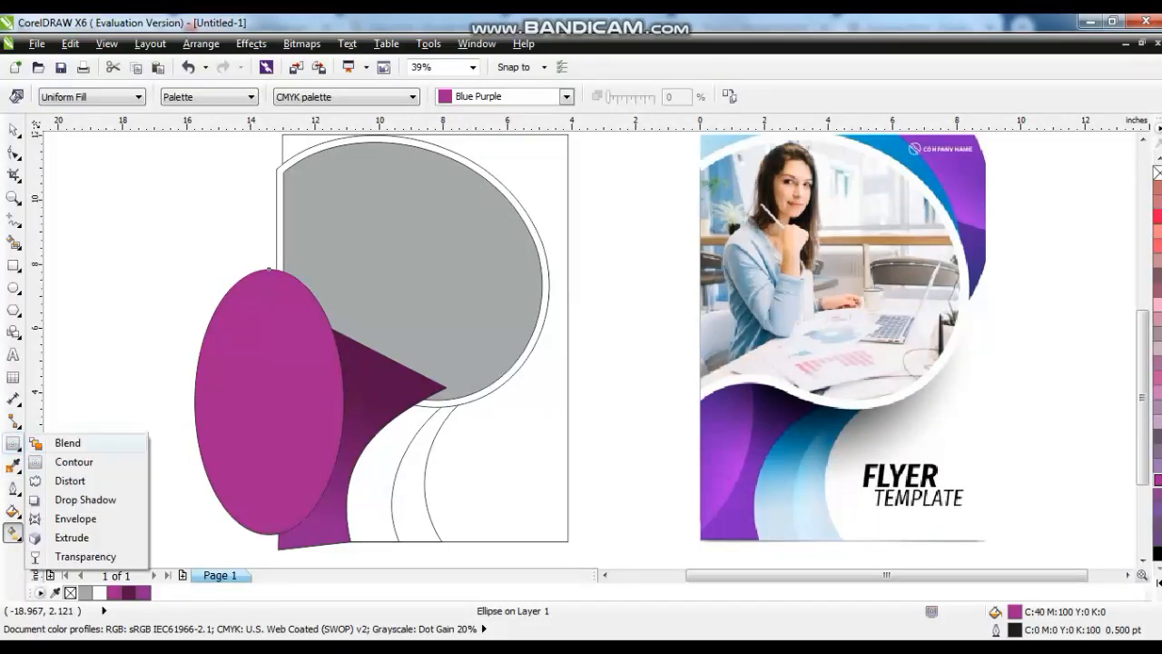
{"action": "left_click", "coordinate": [54, 554]}
{"action": "left_click_drag", "start_coordinate": [371, 423], "coordinate": [278, 407]}
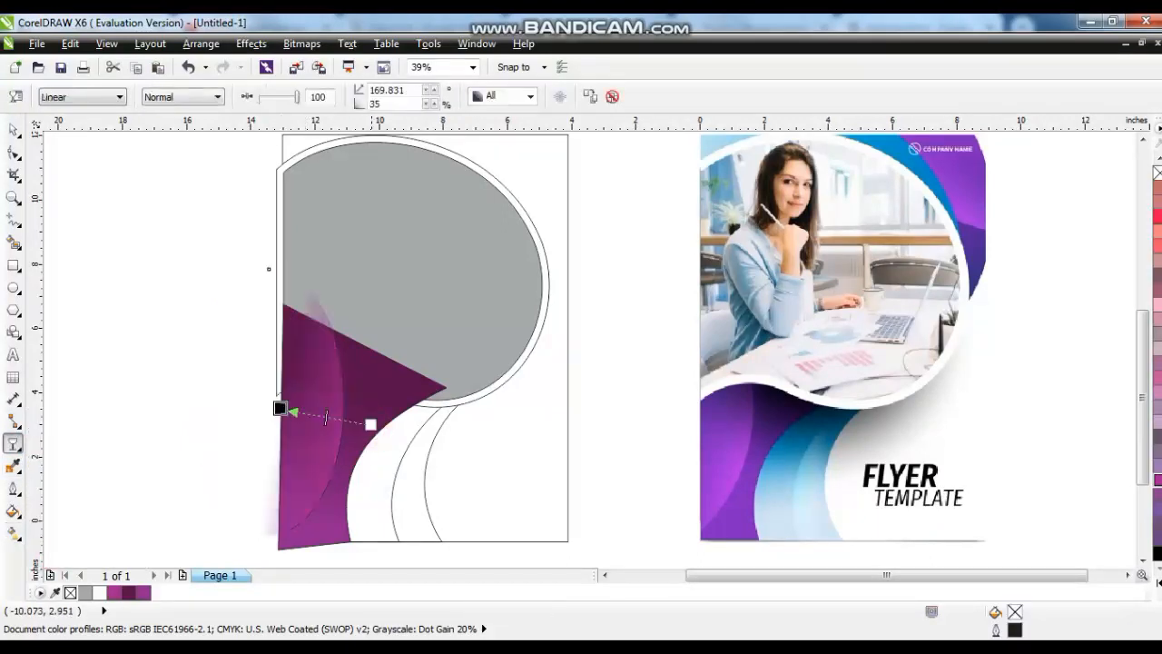
{"action": "mouse_move", "coordinate": [371, 430]}
{"action": "left_mouse_down"}
{"action": "mouse_move", "coordinate": [364, 444]}
{"action": "mouse_move", "coordinate": [374, 438]}
{"action": "left_mouse_up"}
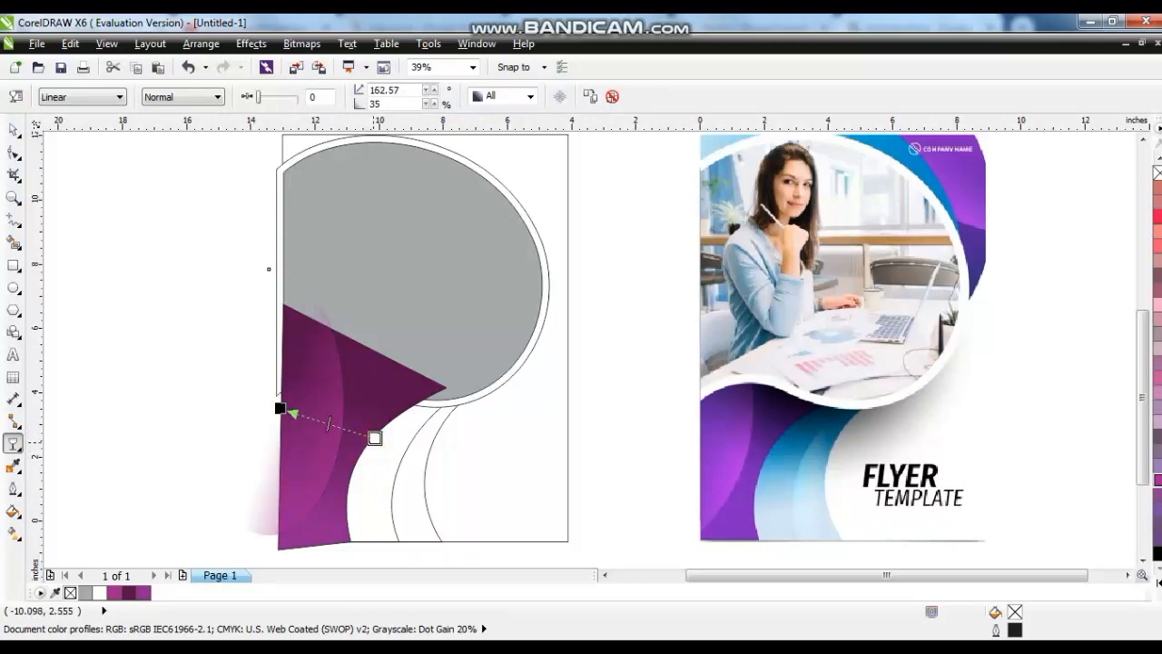
Step: Remove the outline from the transparent ellipse and PowerClip it together with the purple shape inside the page rectangle
{"action": "key", "text": "space"}
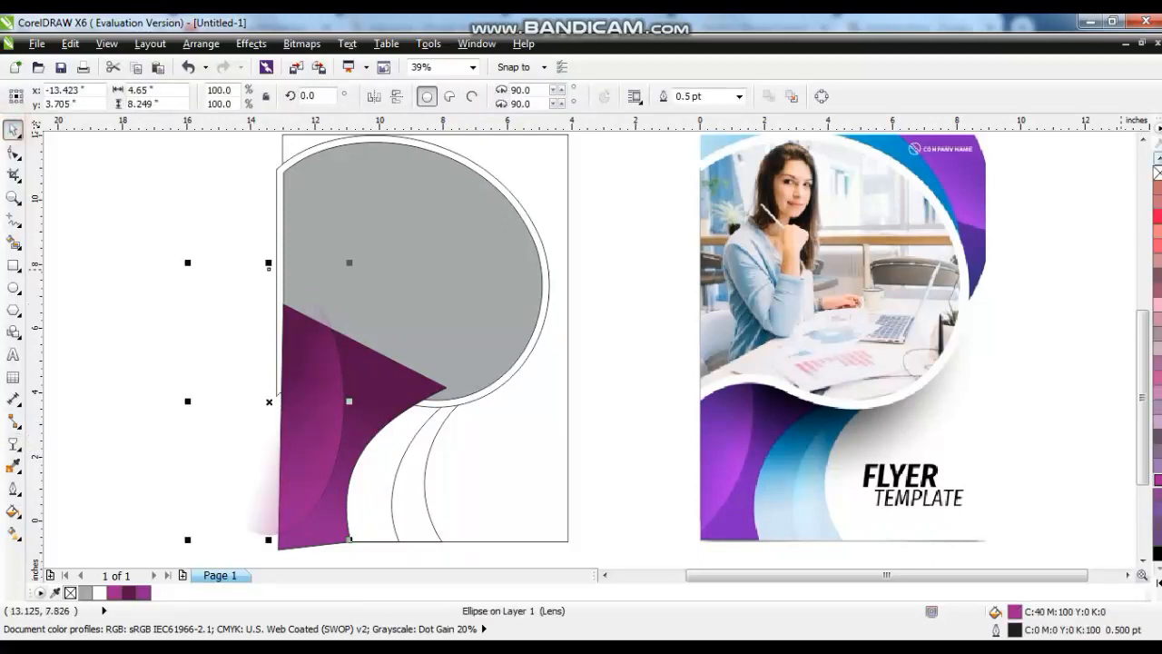
{"action": "left_click", "coordinate": [1158, 158]}
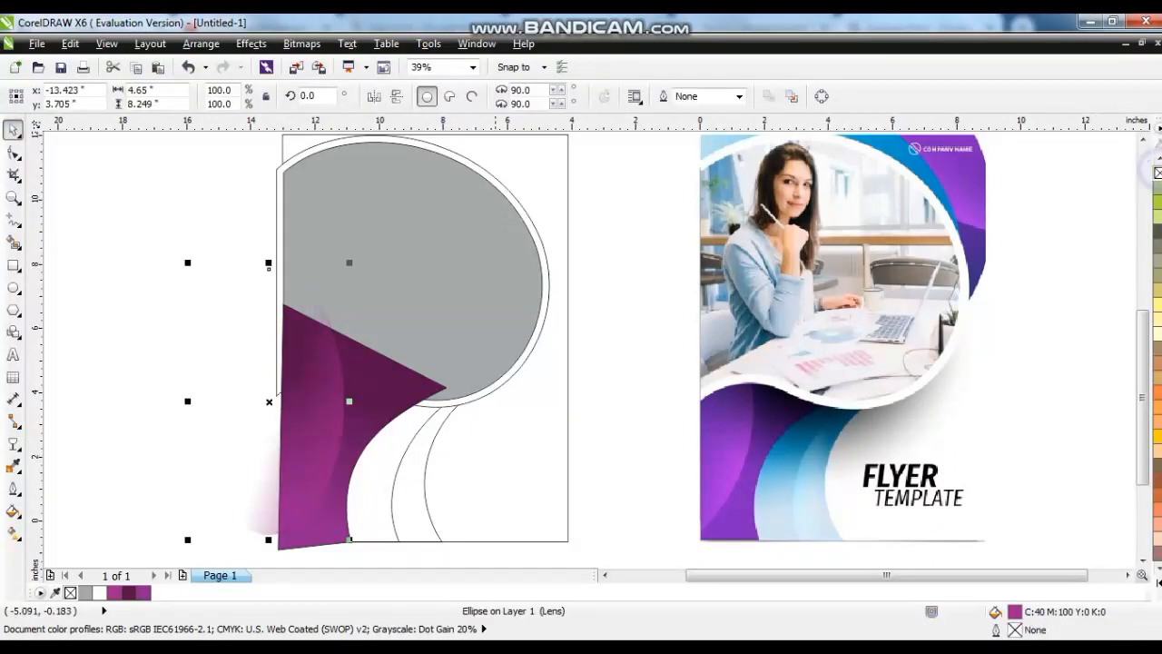
{"action": "left_click", "coordinate": [342, 523], "text": "shift"}
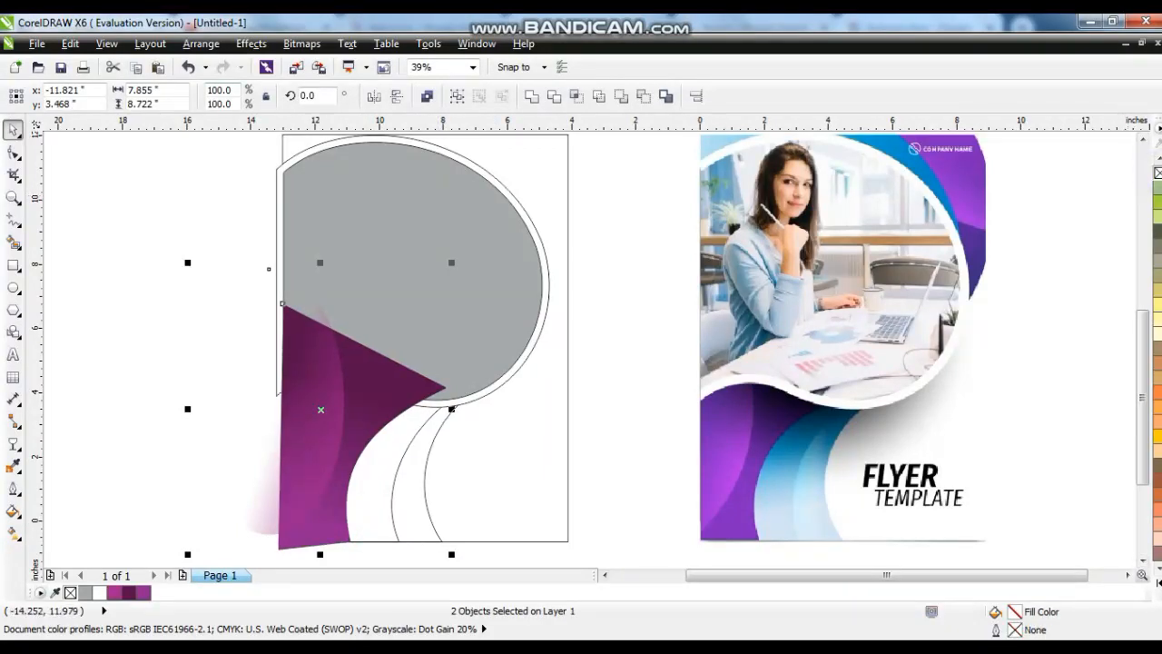
{"action": "left_click", "coordinate": [252, 43]}
{"action": "mouse_move", "coordinate": [283, 286]}
{"action": "left_click", "coordinate": [421, 288]}
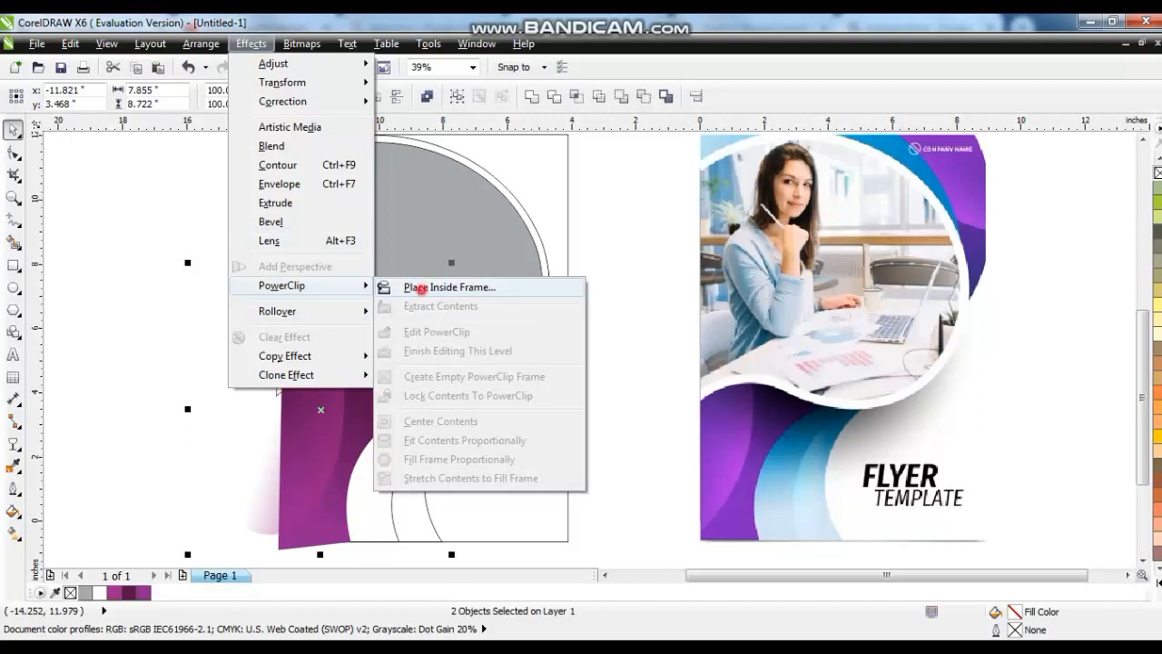
{"action": "left_click", "coordinate": [567, 195]}
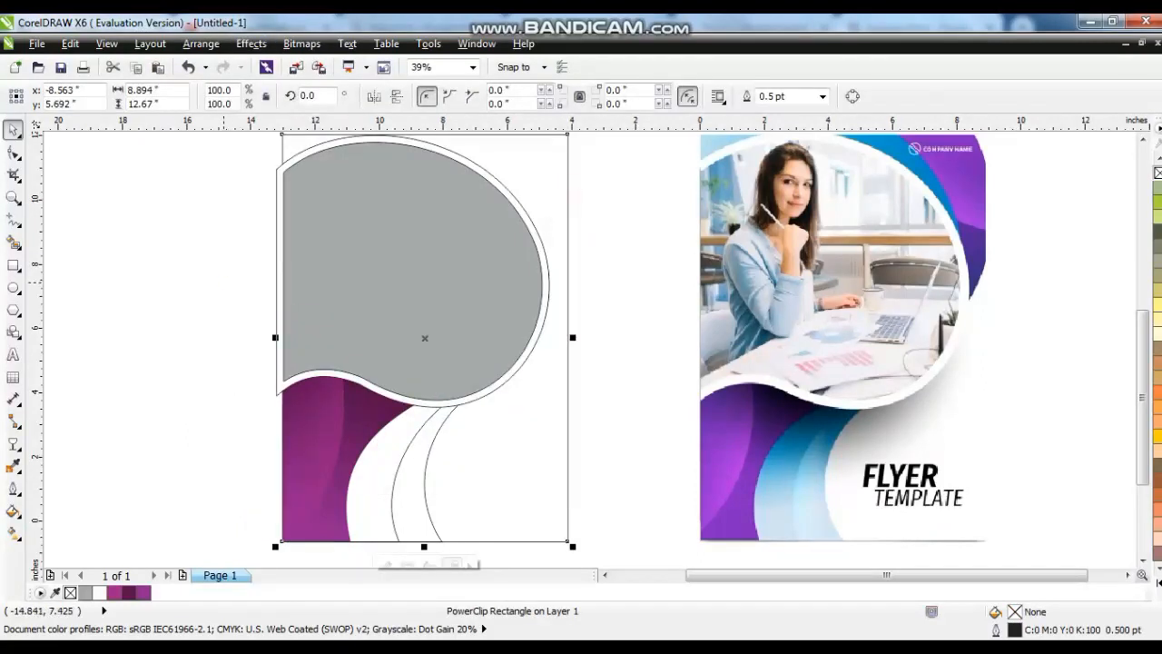
{"action": "left_click", "coordinate": [223, 281]}
Step: Fill both wave curves beside the purple shape with cyan blue and apply a downward linear gradient fading to white
{"action": "left_click", "coordinate": [394, 475]}
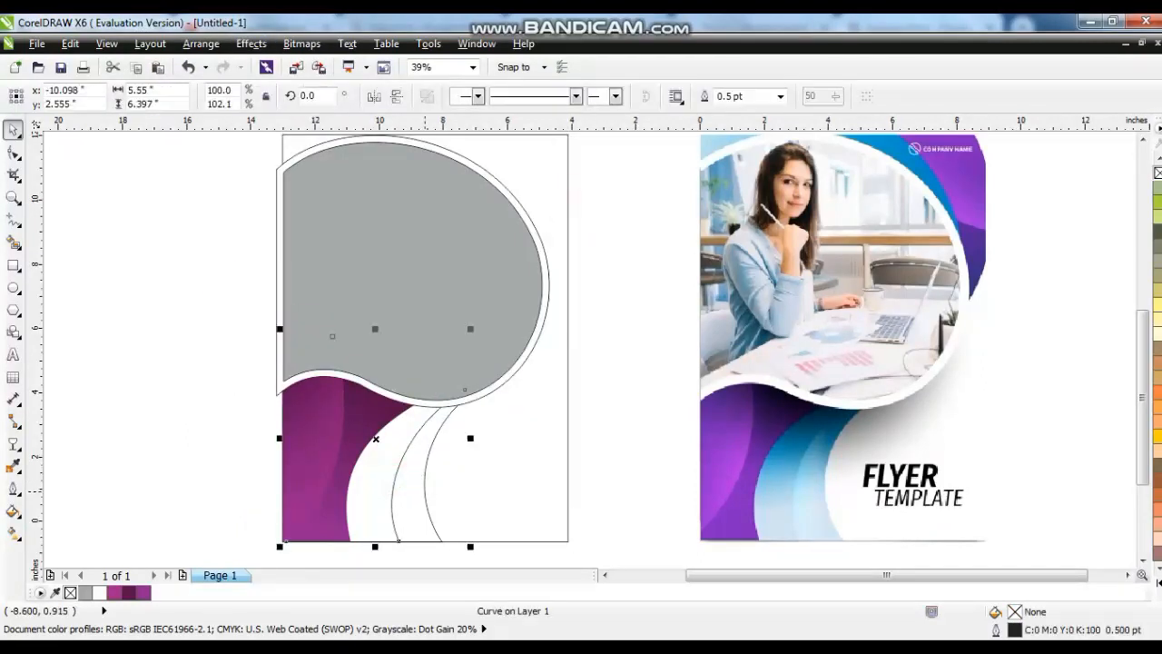
{"action": "left_click", "coordinate": [424, 484], "text": "shift"}
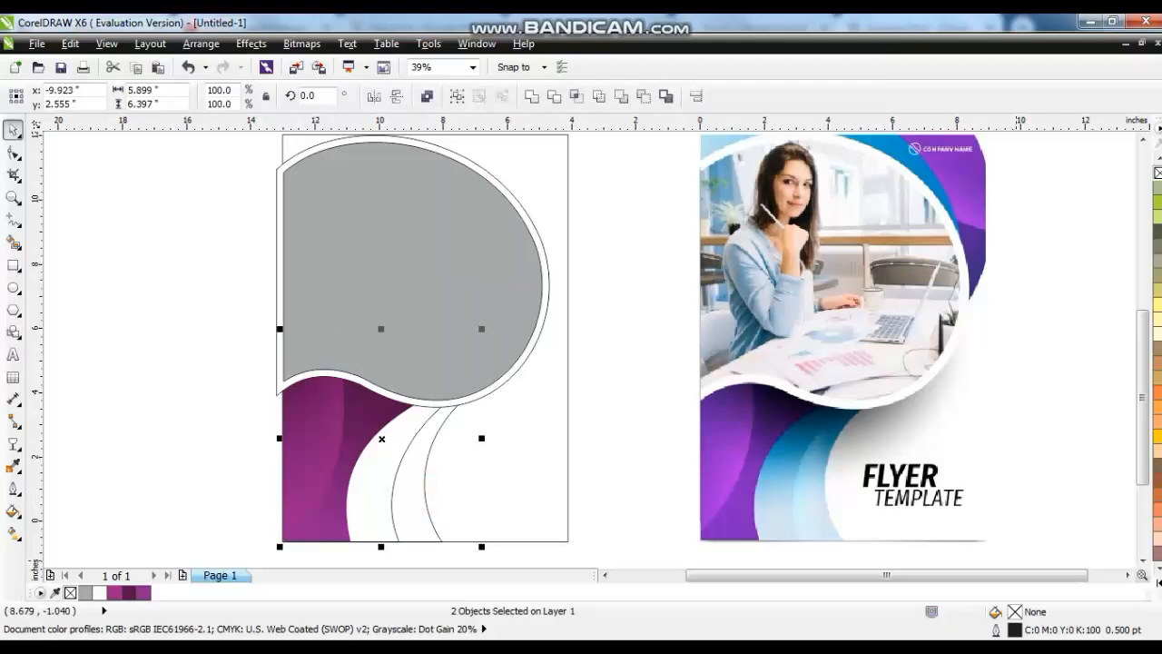
{"action": "left_click", "coordinate": [1157, 584]}
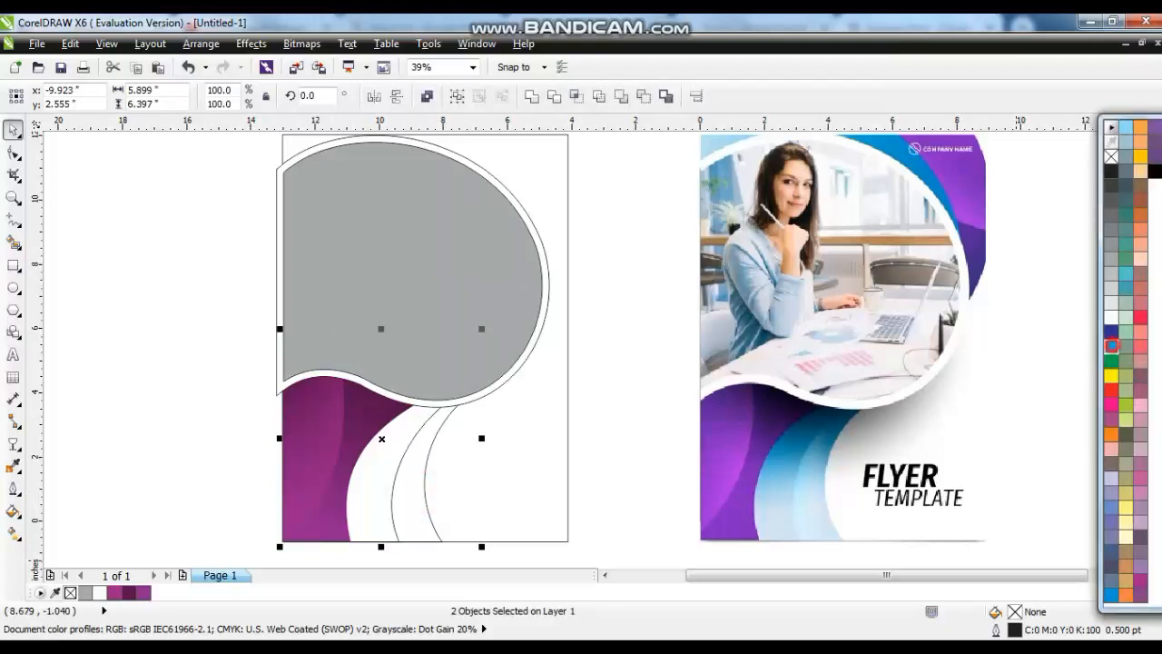
{"action": "left_click", "coordinate": [1110, 347]}
{"action": "key", "text": "g"}
{"action": "mouse_move", "coordinate": [437, 375]}
{"action": "left_mouse_down"}
{"action": "mouse_move", "coordinate": [382, 522]}
{"action": "mouse_move", "coordinate": [390, 548]}
{"action": "mouse_move", "coordinate": [436, 378]}
{"action": "mouse_move", "coordinate": [420, 410]}
{"action": "left_mouse_up"}
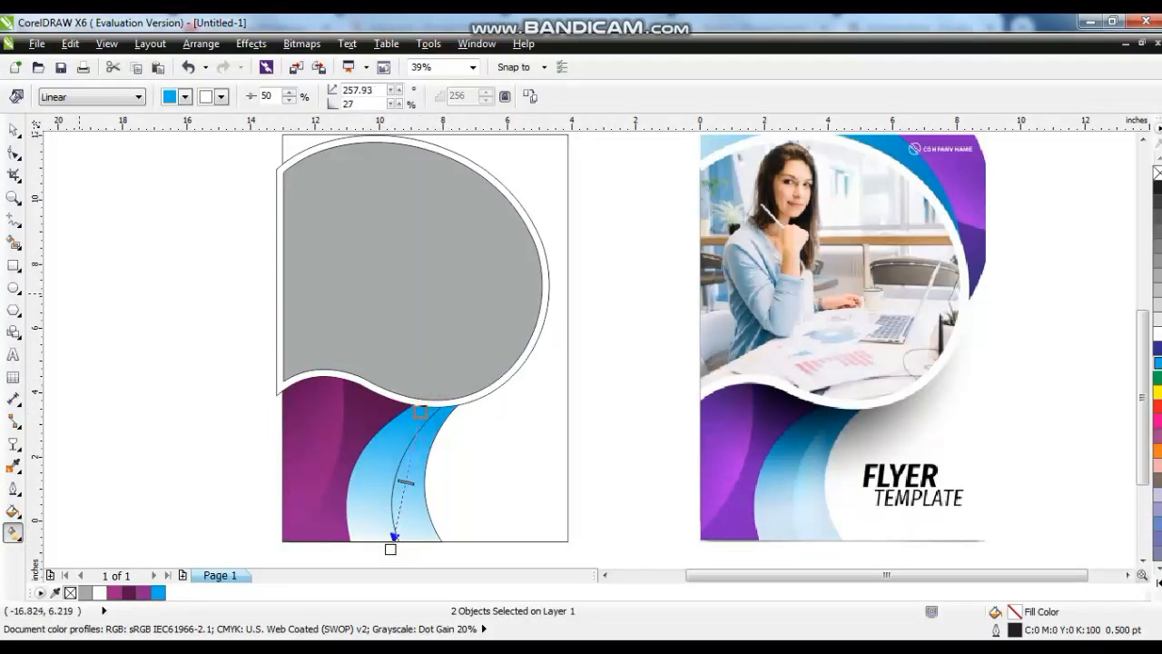
{"action": "left_click", "coordinate": [176, 301]}
Step: Shift the linear gradient of the left blue wave lower so its solid blue extends further down than on the right wave
{"action": "left_click", "coordinate": [377, 477]}
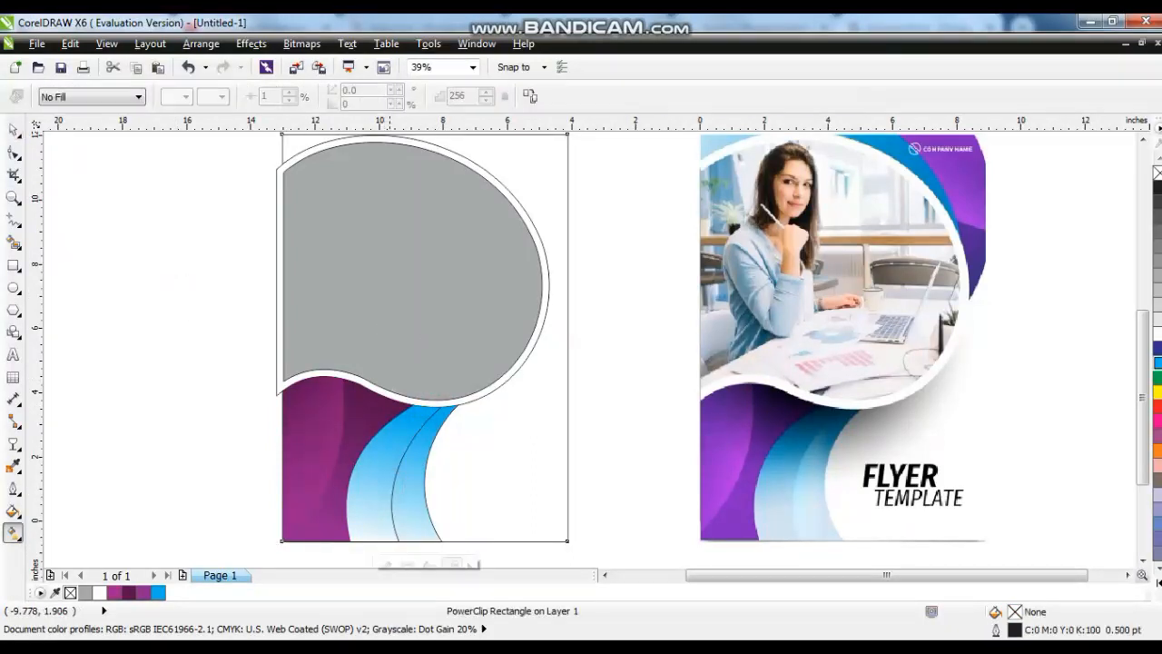
{"action": "key", "text": "space"}
{"action": "left_click", "coordinate": [104, 336]}
{"action": "left_click", "coordinate": [380, 524]}
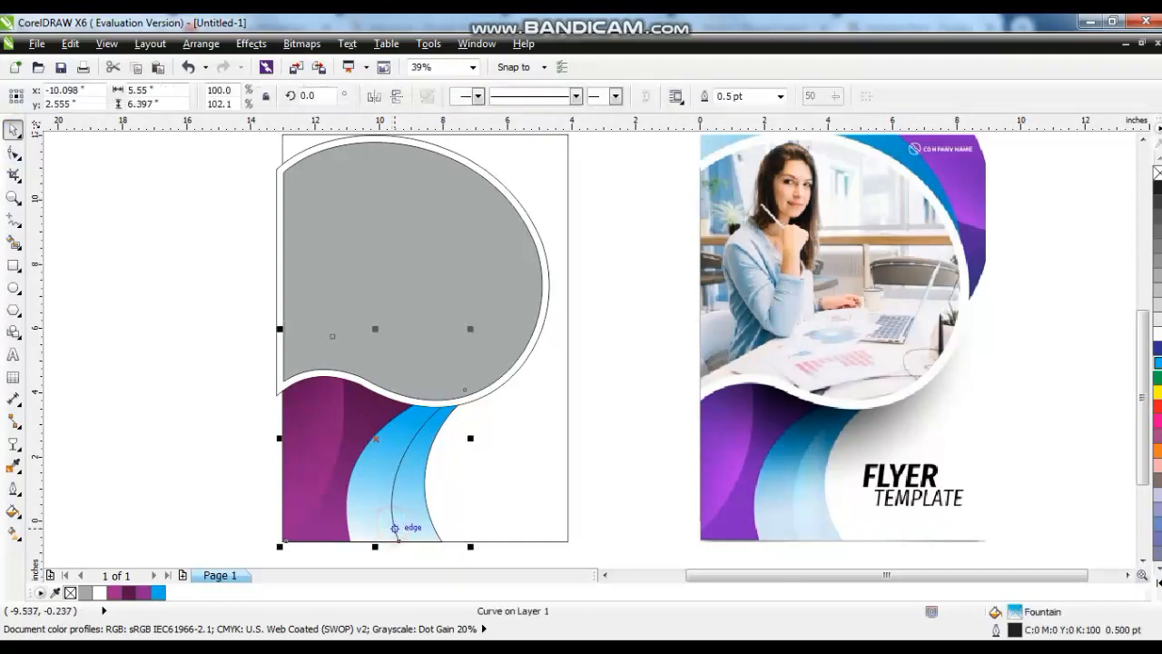
{"action": "key", "text": "space"}
{"action": "left_click_drag", "start_coordinate": [421, 411], "coordinate": [380, 458]}
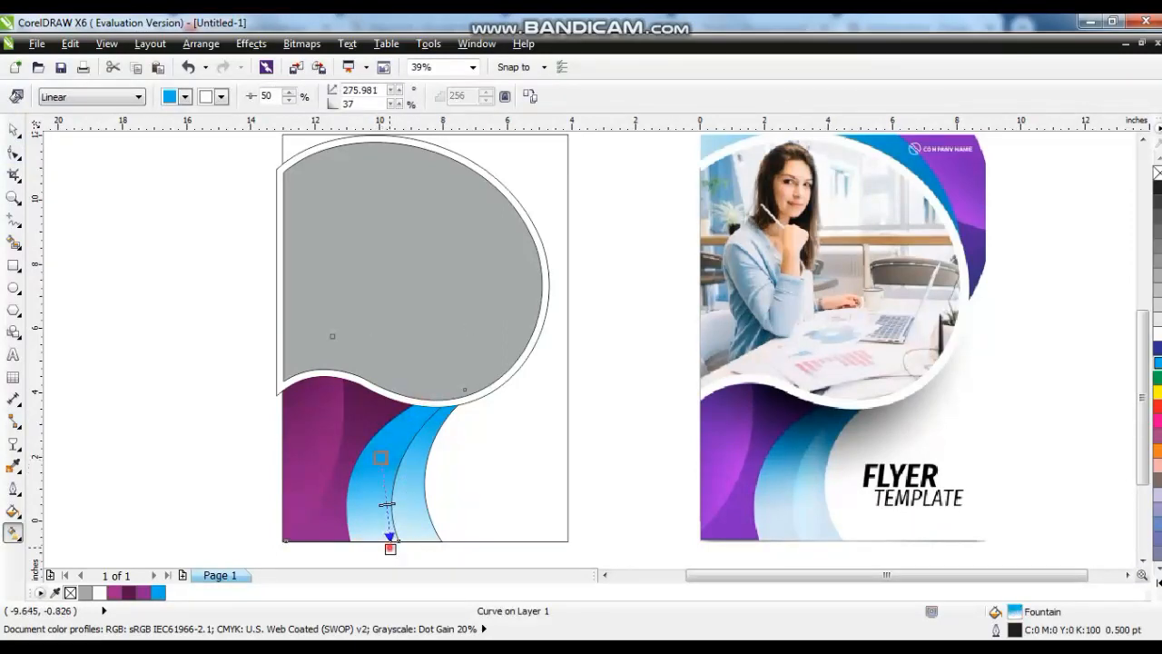
{"action": "left_click_drag", "start_coordinate": [391, 548], "coordinate": [385, 541]}
Step: Remove the outlines from both blue wave shapes
{"action": "left_click", "coordinate": [412, 501]}
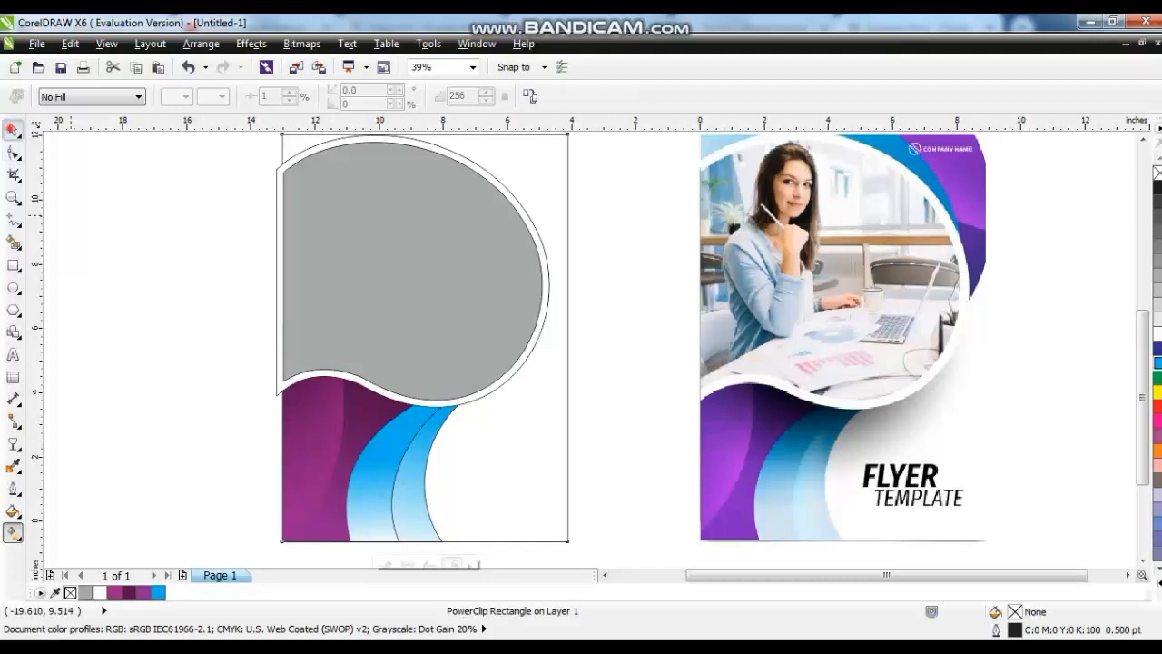
{"action": "left_click", "coordinate": [12, 130]}
{"action": "left_click", "coordinate": [137, 391]}
{"action": "left_click", "coordinate": [388, 475]}
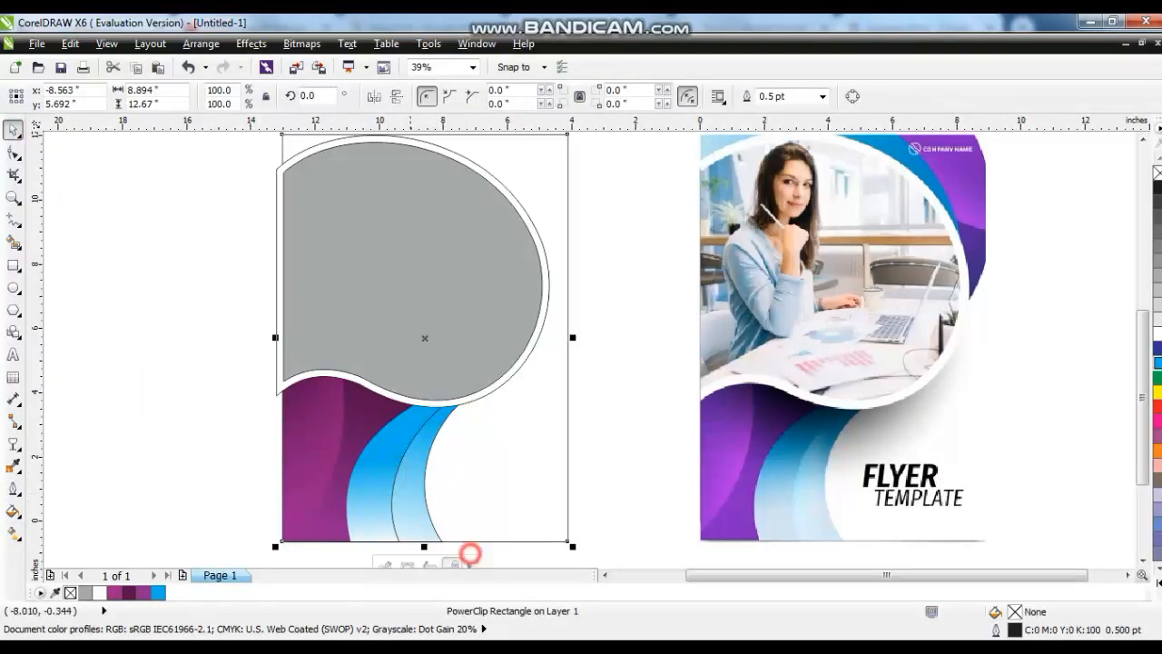
{"action": "left_click_drag", "start_coordinate": [194, 316], "coordinate": [524, 554]}
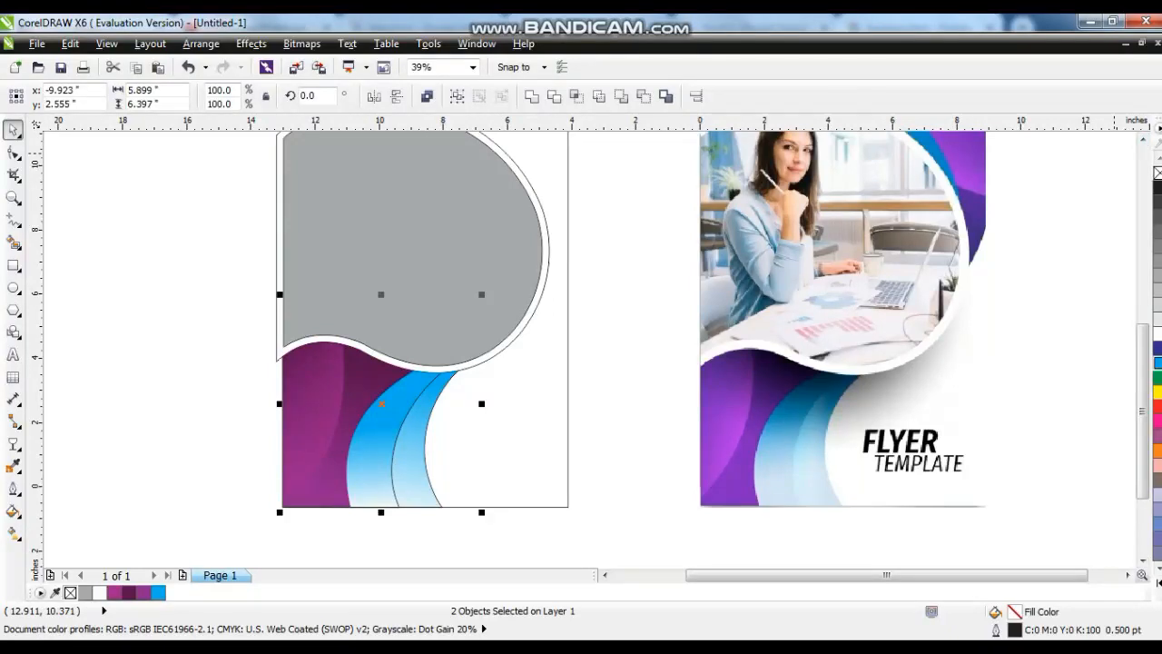
{"action": "right_click", "coordinate": [1155, 172]}
Step: PowerClip both blue wave shapes inside the page rectangle
{"action": "left_click", "coordinate": [251, 44]}
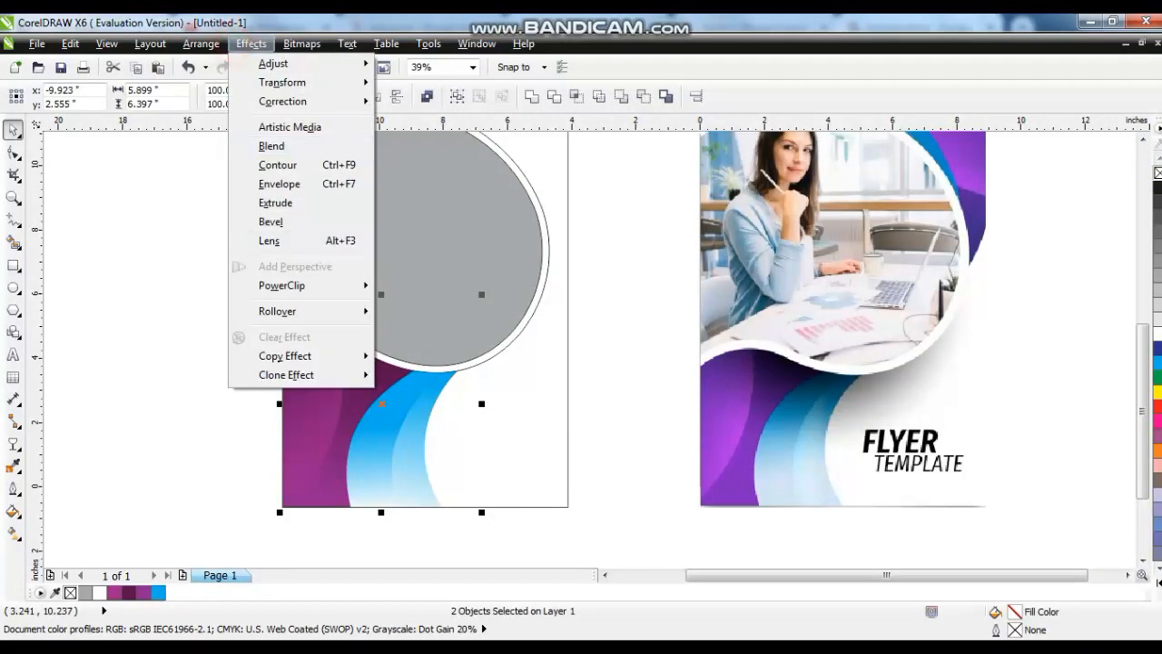
{"action": "mouse_move", "coordinate": [272, 285]}
{"action": "left_click", "coordinate": [397, 287]}
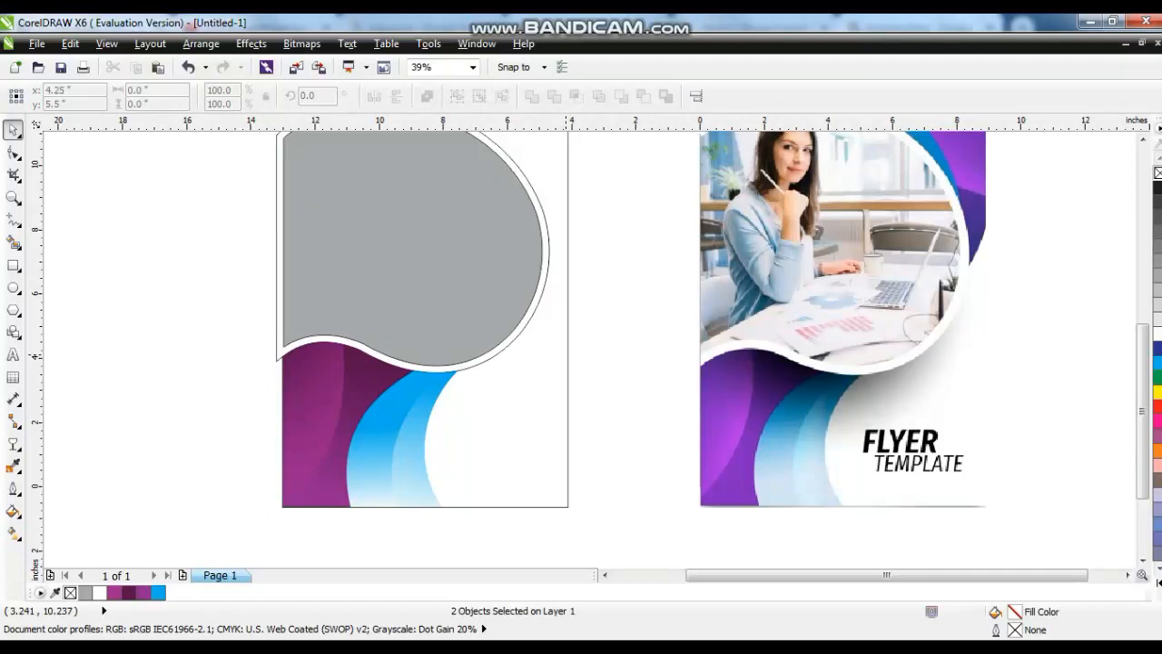
{"action": "left_click", "coordinate": [567, 354]}
Step: Edit the page rectangle's PowerClip contents to send both blue waves behind the purple shapes, and finish editing the level
{"action": "right_click", "coordinate": [449, 327]}
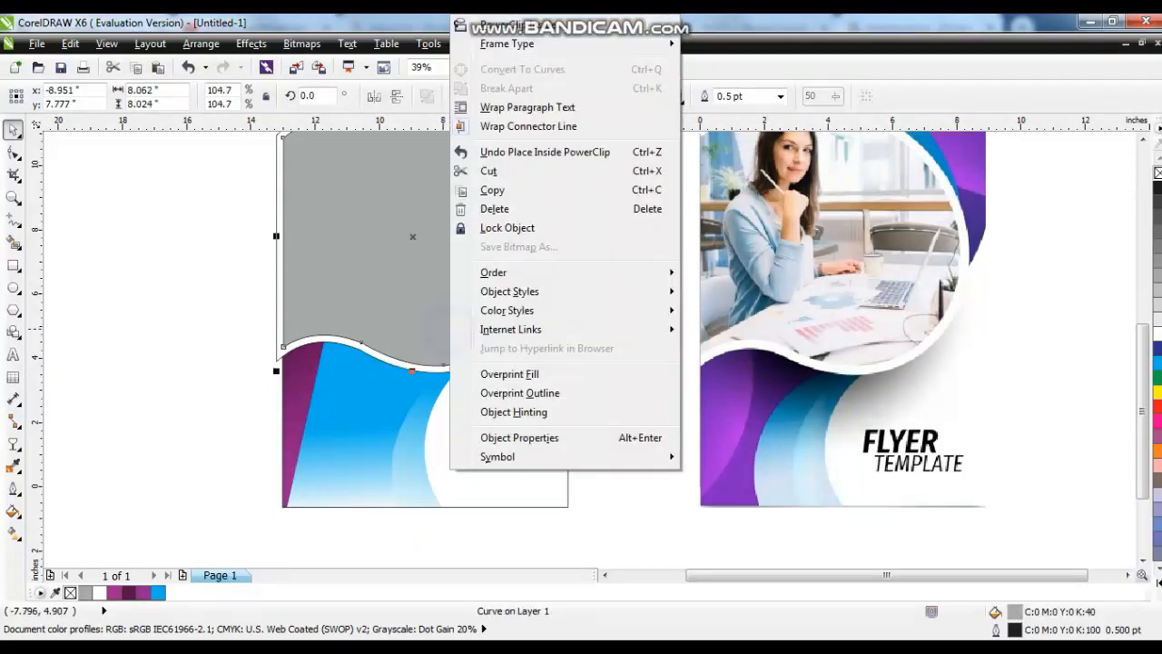
{"action": "left_click", "coordinate": [369, 396]}
{"action": "right_click", "coordinate": [373, 392]}
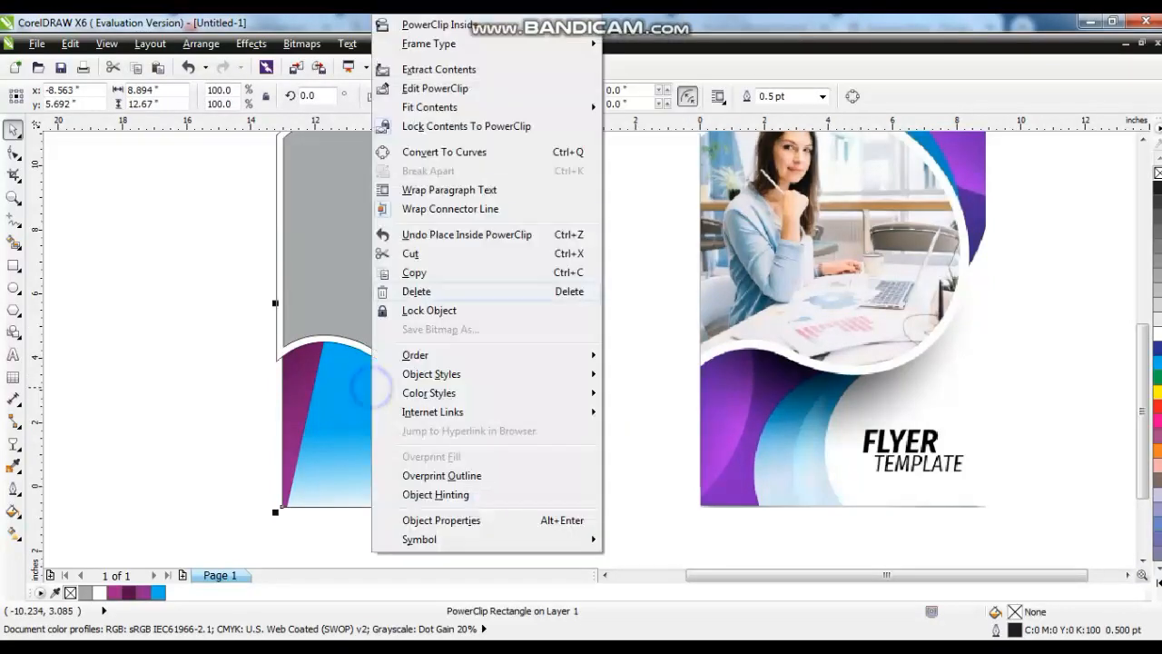
{"action": "left_click", "coordinate": [435, 88]}
{"action": "left_click", "coordinate": [353, 443]}
{"action": "left_click", "coordinate": [410, 460], "text": "shift"}
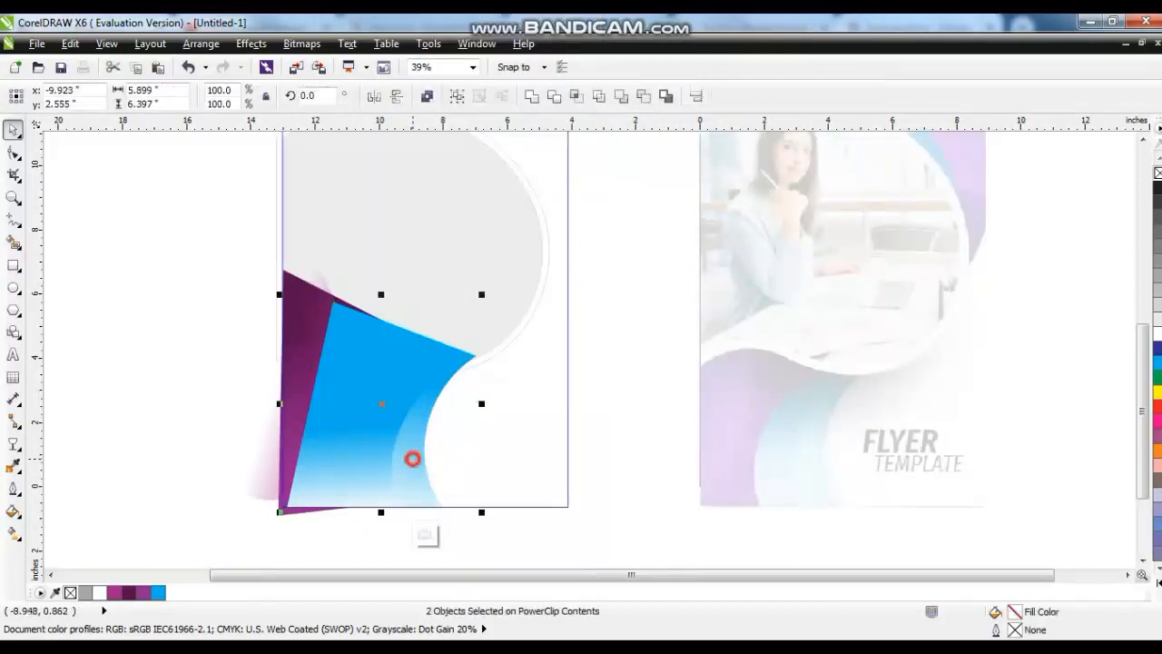
{"action": "right_click", "coordinate": [413, 458]}
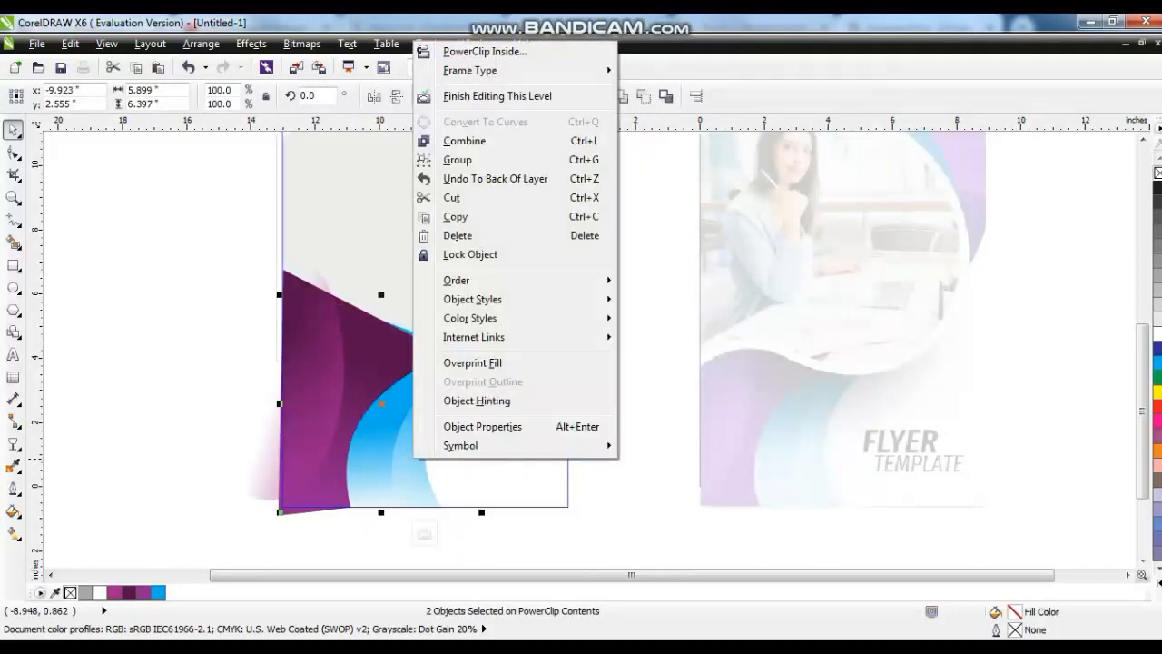
{"action": "left_click", "coordinate": [497, 96]}
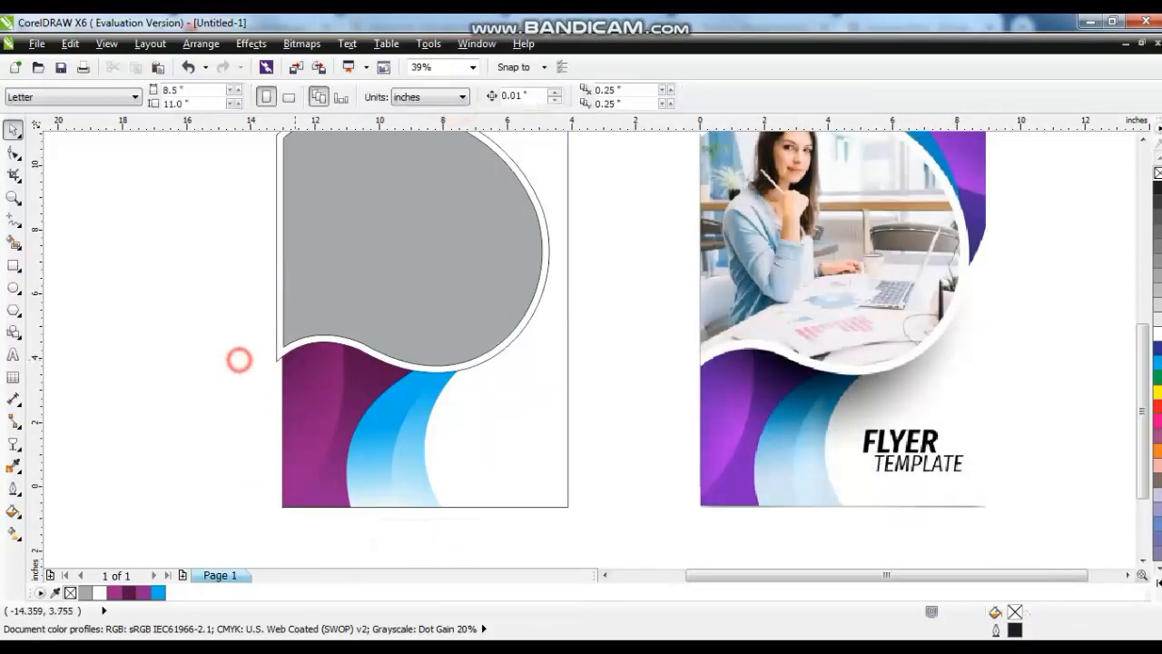
Step: Switch to Chrome and copy the photo of the blonde doctor with glasses from the doctor image search results
{"action": "scroll", "coordinate": [611, 516], "scroll_direction": "down", "scroll_amount": 2}
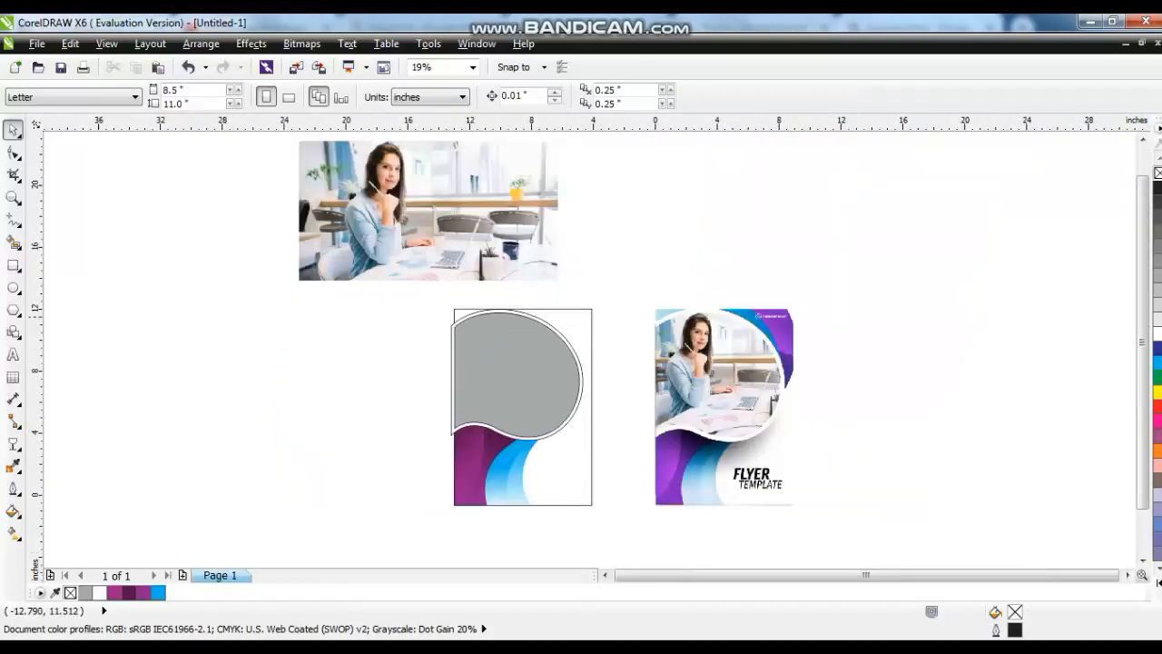
{"action": "key", "text": "alt+Tab"}
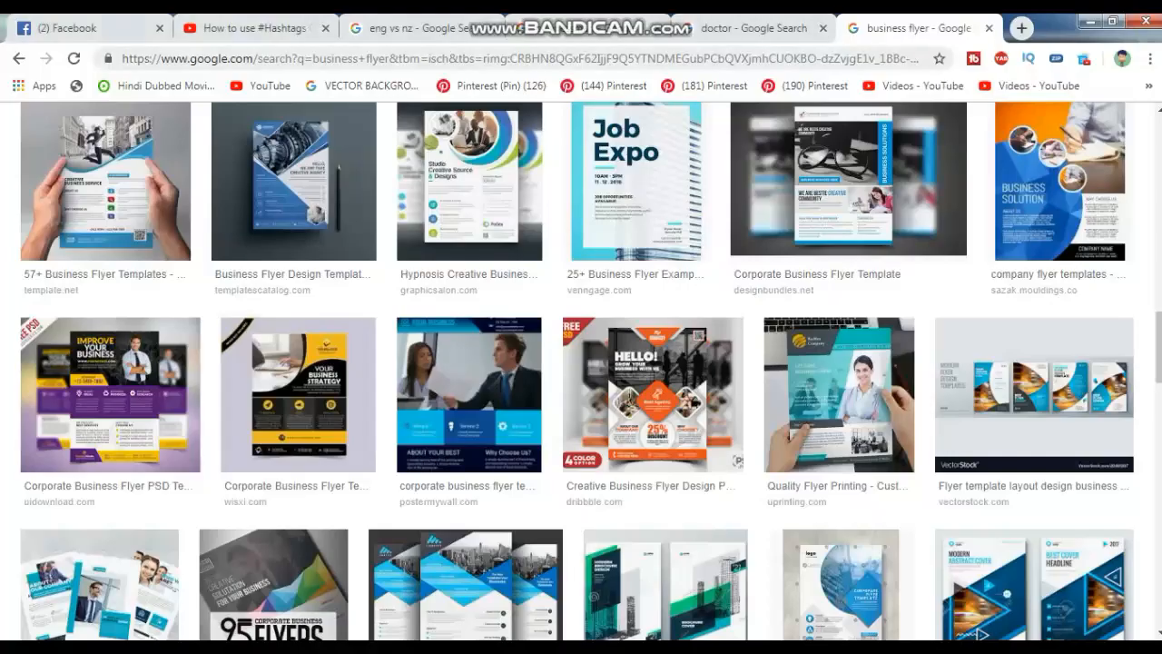
{"action": "left_click", "coordinate": [781, 22]}
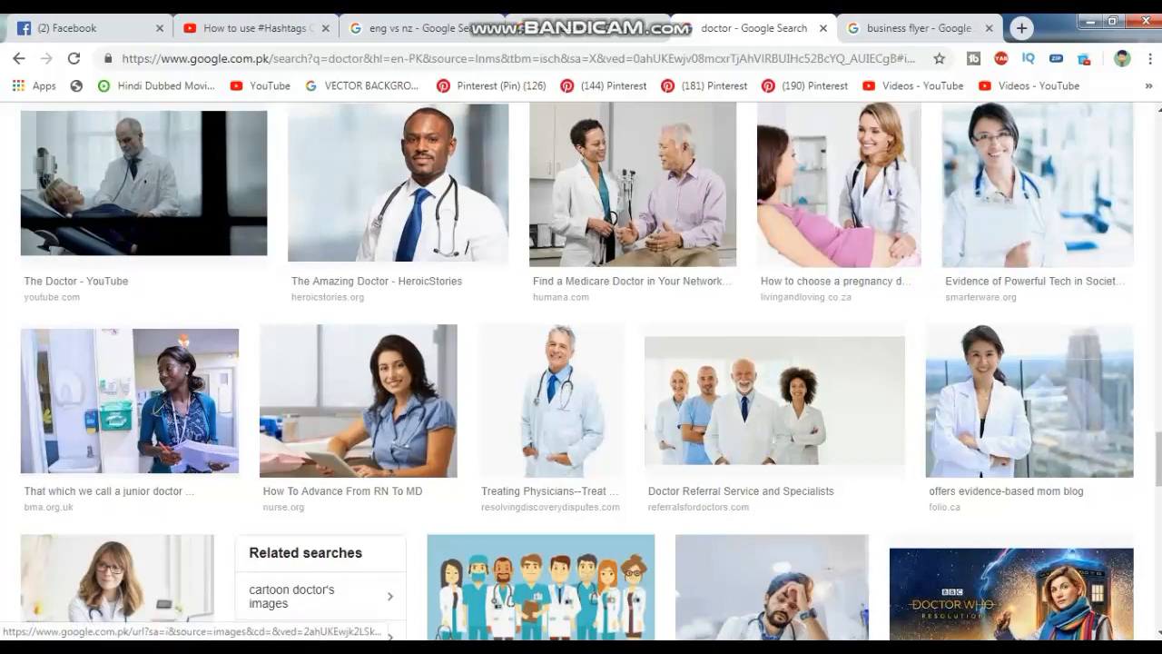
{"action": "scroll", "coordinate": [191, 399], "scroll_direction": "up", "scroll_amount": 5}
{"action": "scroll", "coordinate": [399, 294], "scroll_direction": "up", "scroll_amount": 4}
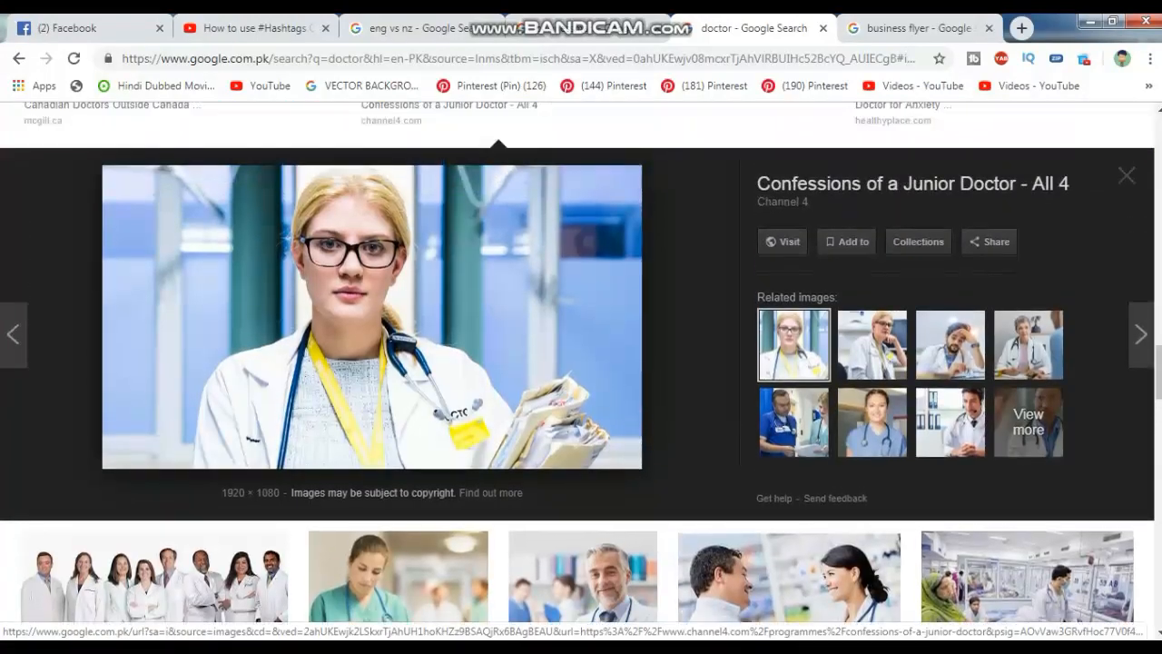
{"action": "right_click", "coordinate": [399, 294]}
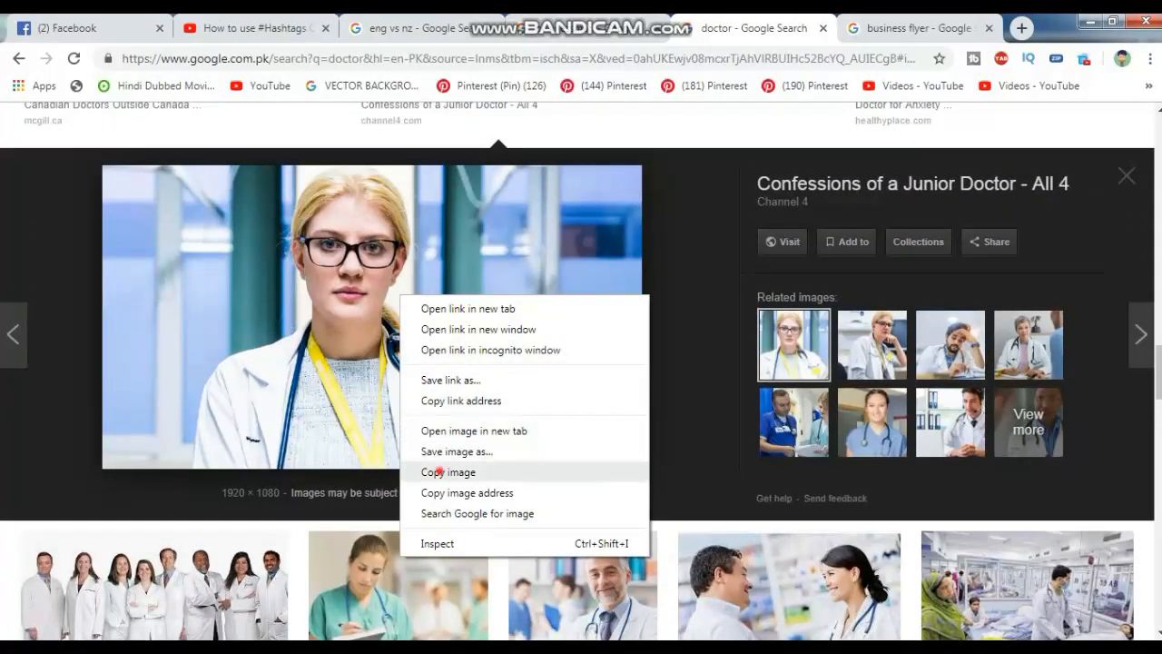
{"action": "left_click", "coordinate": [438, 471]}
Step: Switch back to CorelDRAW, paste the doctor photo, and scale it to about 13.5 by 7.6 inches over the photo frame
{"action": "key", "text": "alt+Tab"}
{"action": "right_click", "coordinate": [214, 287]}
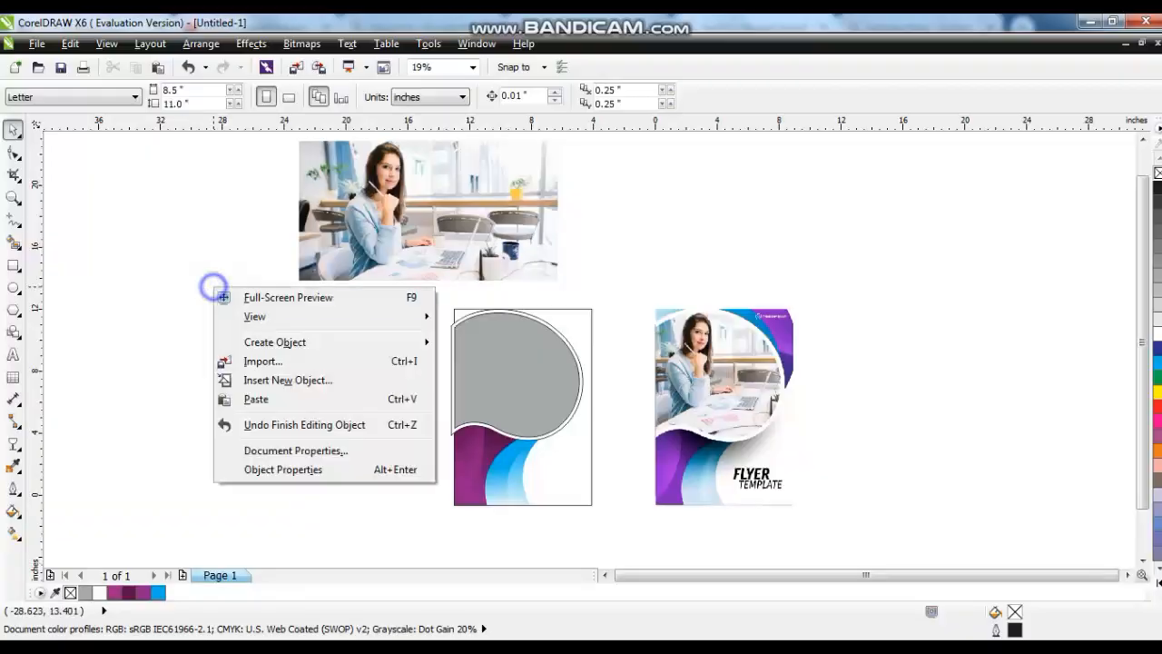
{"action": "left_click", "coordinate": [253, 397]}
{"action": "left_click_drag", "start_coordinate": [743, 516], "coordinate": [582, 495]}
{"action": "left_click_drag", "start_coordinate": [775, 263], "coordinate": [670, 322]}
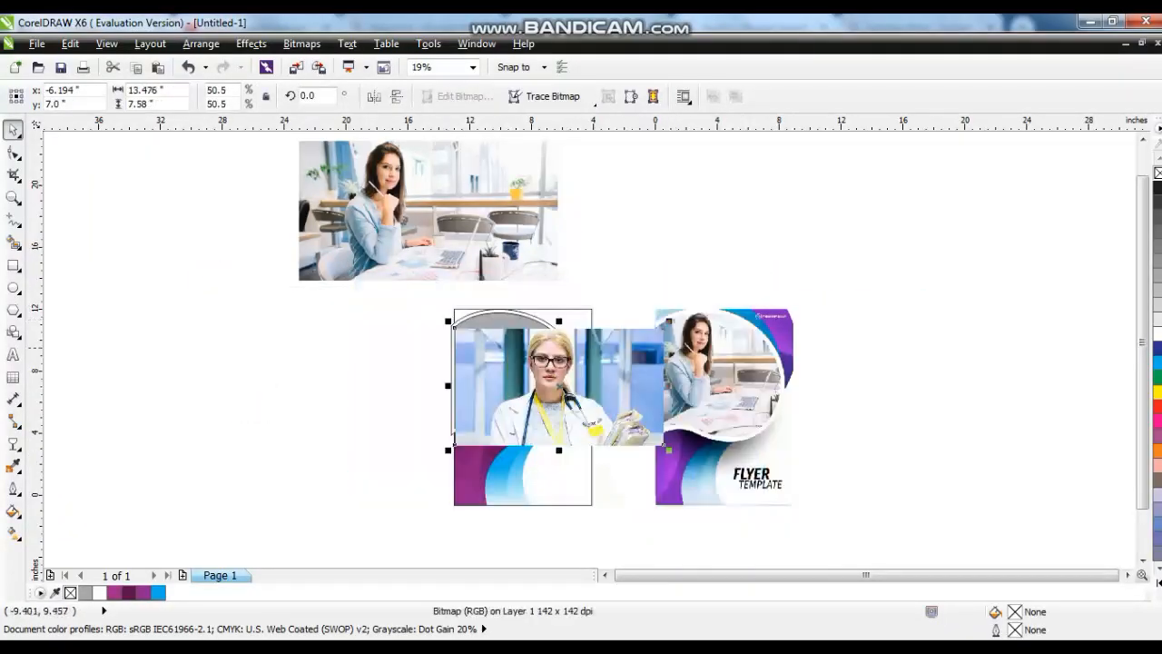
Step: Remove the grey fill from the inner photo frame curve and centre the doctor photo over it
{"action": "left_click", "coordinate": [510, 314]}
{"action": "left_click", "coordinate": [1157, 173]}
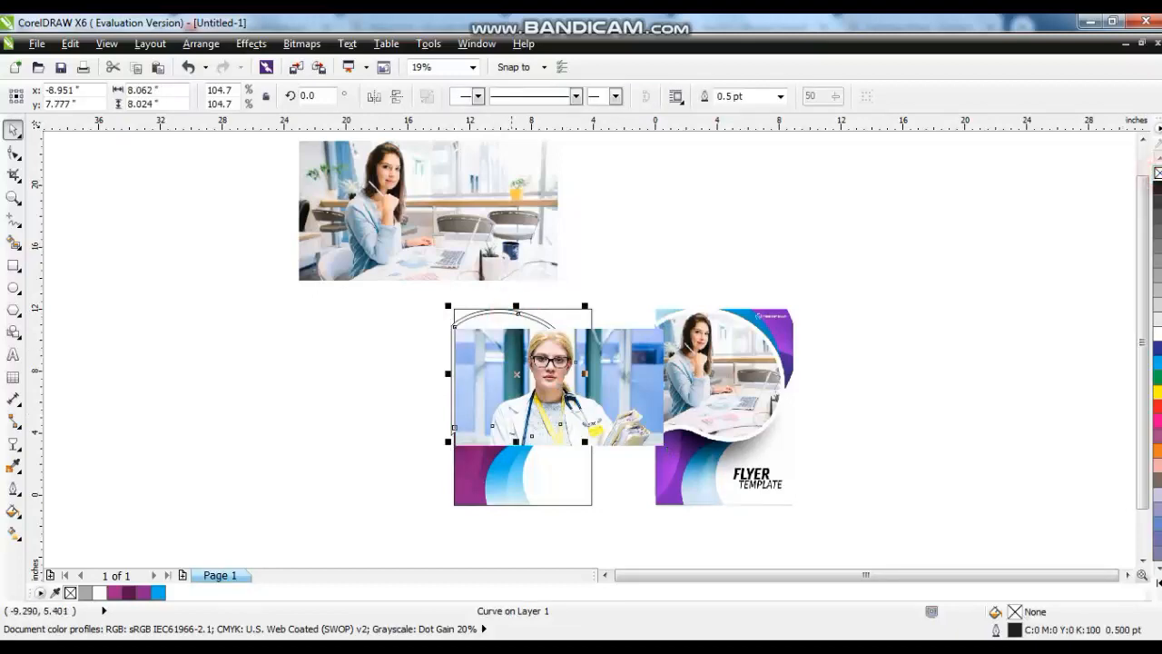
{"action": "left_click_drag", "start_coordinate": [521, 412], "coordinate": [499, 394]}
{"action": "key", "text": "shift+F2"}
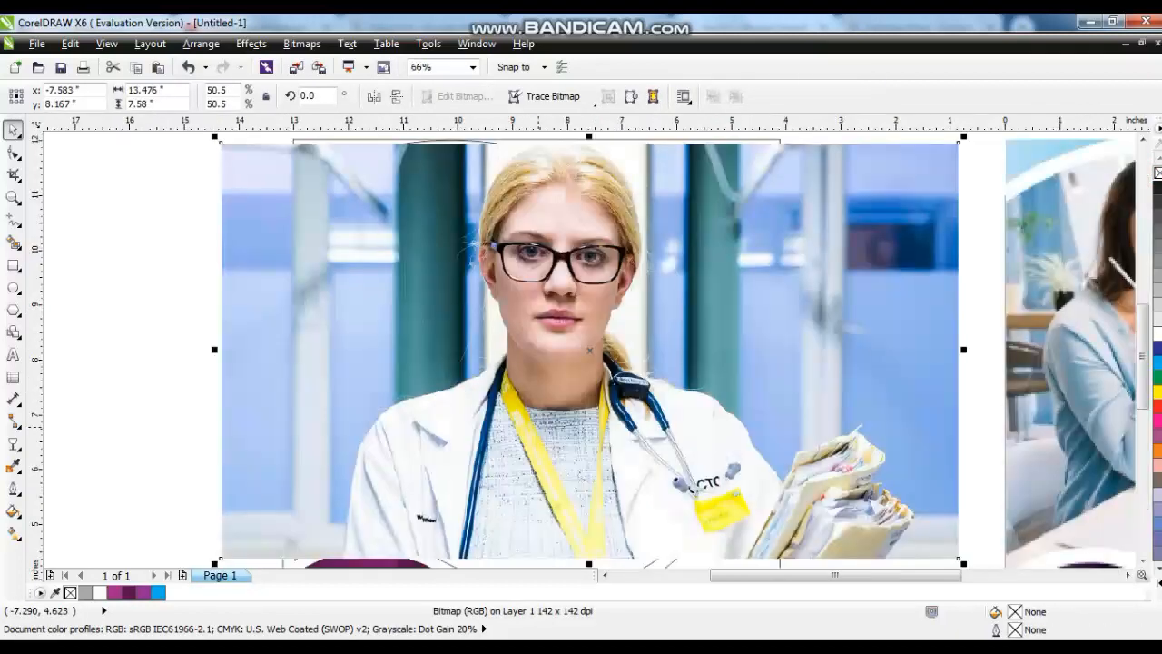
Step: Reposition and stretch the doctor photo to about 13.2 by 8.3 inches so it covers the whole inner frame curve
{"action": "scroll", "coordinate": [539, 427], "scroll_direction": "down", "scroll_amount": 2}
{"action": "left_click_drag", "start_coordinate": [704, 380], "coordinate": [688, 387]}
{"action": "left_click_drag", "start_coordinate": [729, 505], "coordinate": [723, 502]}
{"action": "left_click_drag", "start_coordinate": [546, 501], "coordinate": [547, 516]}
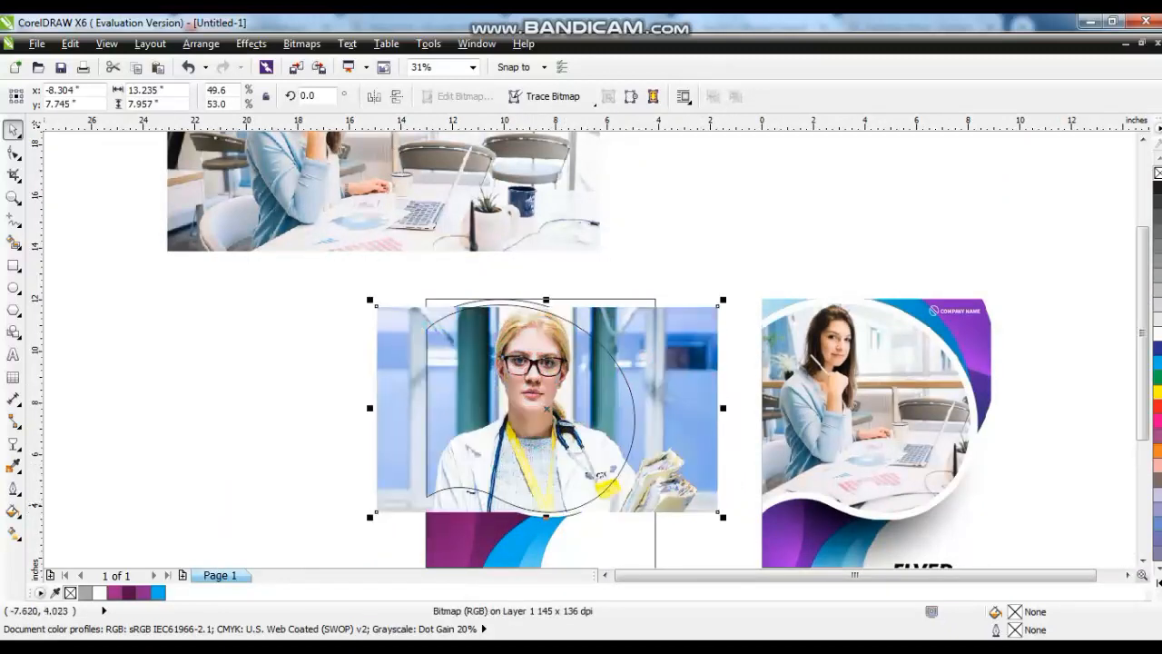
{"action": "left_click_drag", "start_coordinate": [545, 300], "coordinate": [545, 292]}
{"action": "left_click_drag", "start_coordinate": [669, 358], "coordinate": [656, 358]}
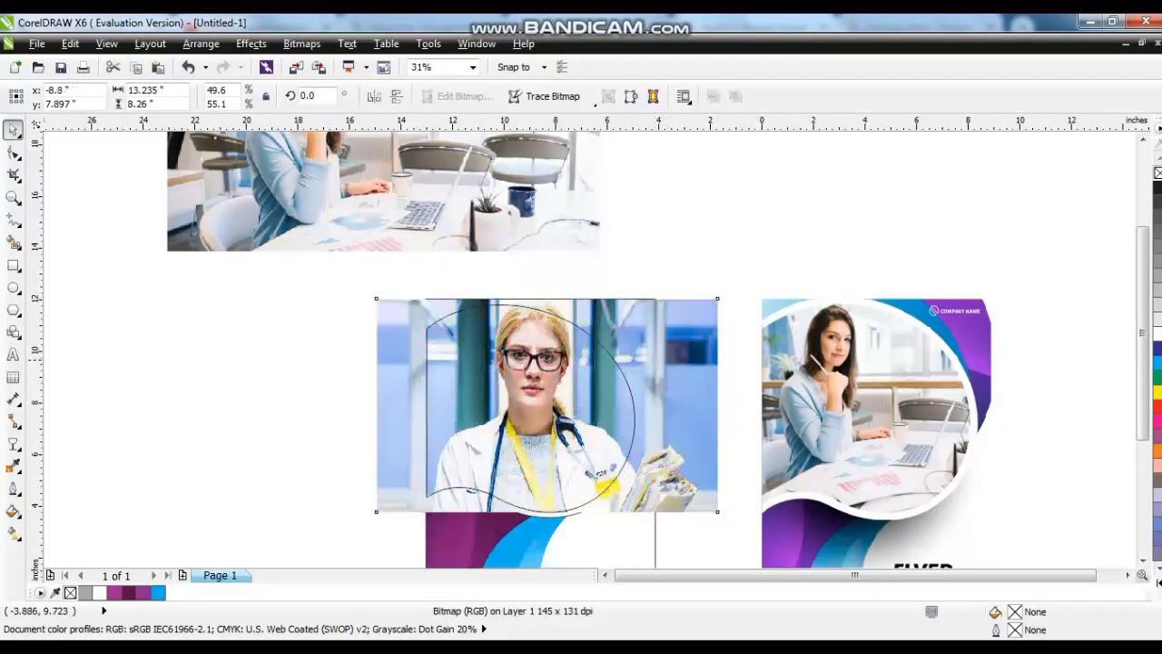
Step: PowerClip the doctor photo inside the inner frame curve and remove that curve's outline
{"action": "key", "text": "shift+F2"}
{"action": "right_click", "coordinate": [747, 164]}
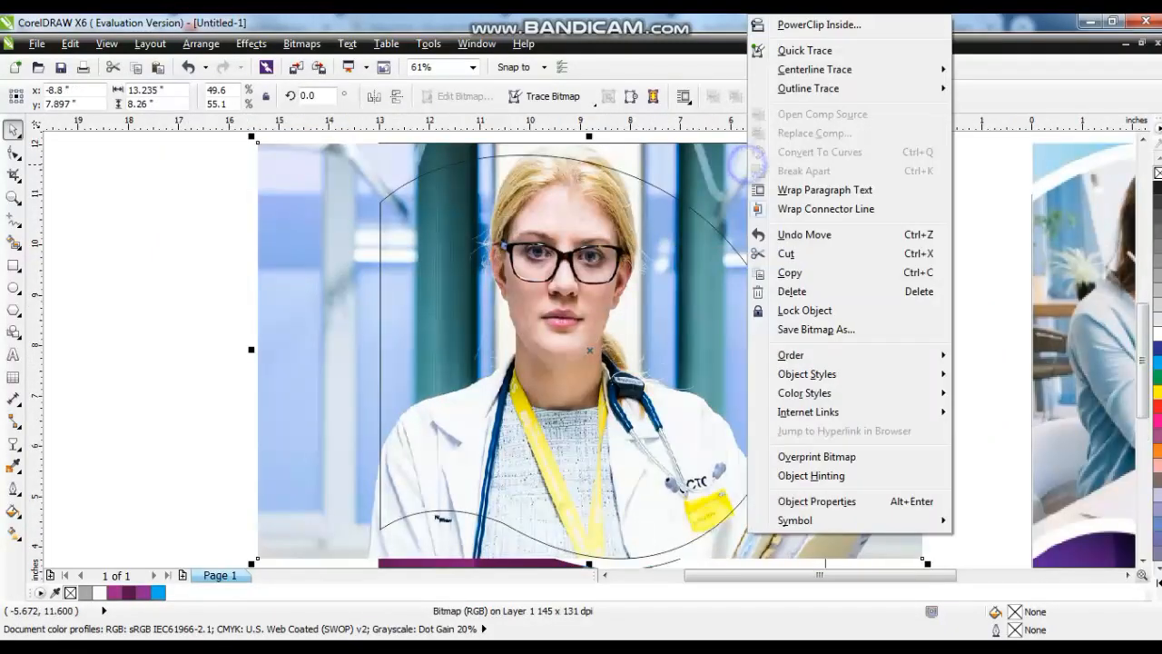
{"action": "left_click", "coordinate": [778, 26]}
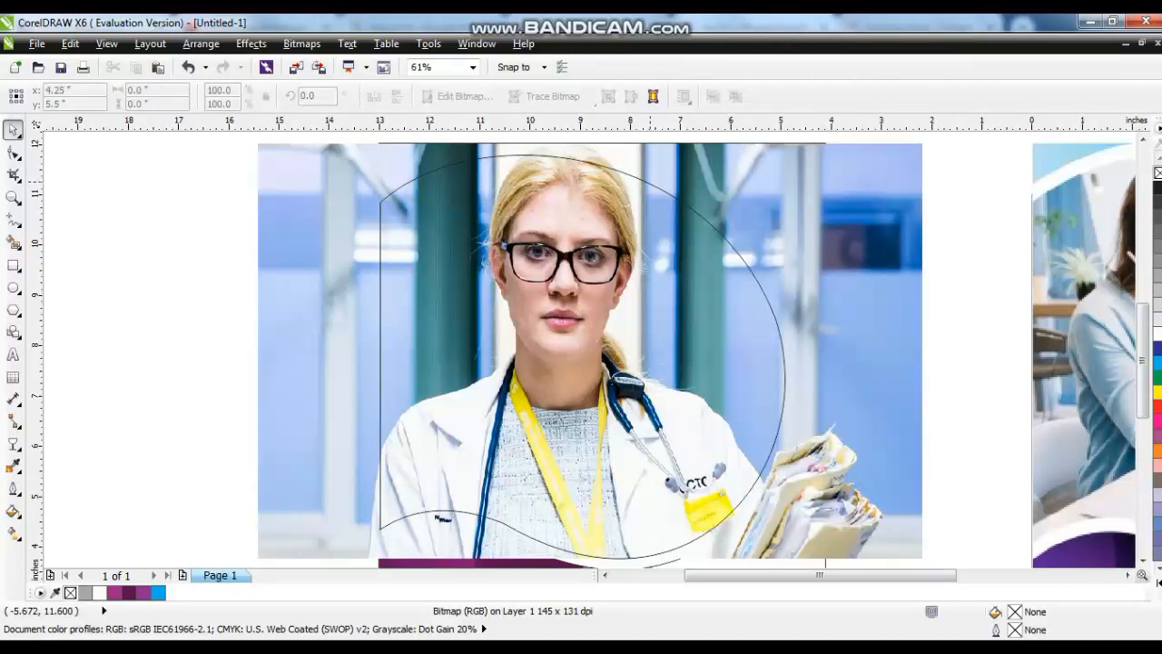
{"action": "left_click", "coordinate": [648, 177]}
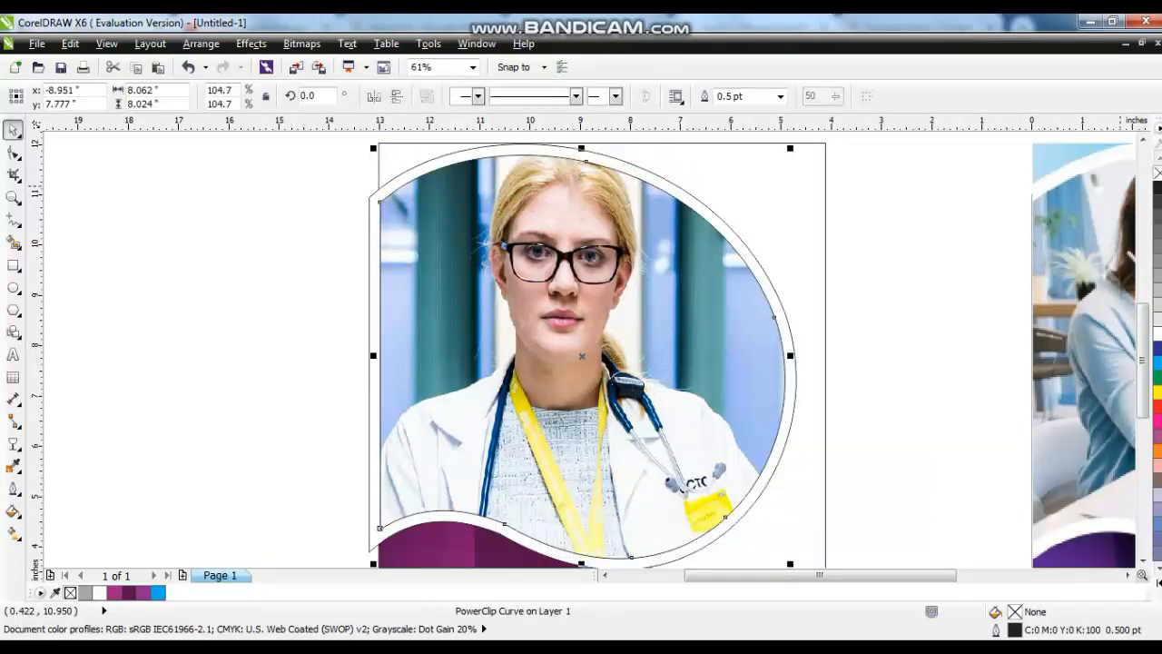
{"action": "right_click", "coordinate": [1157, 173]}
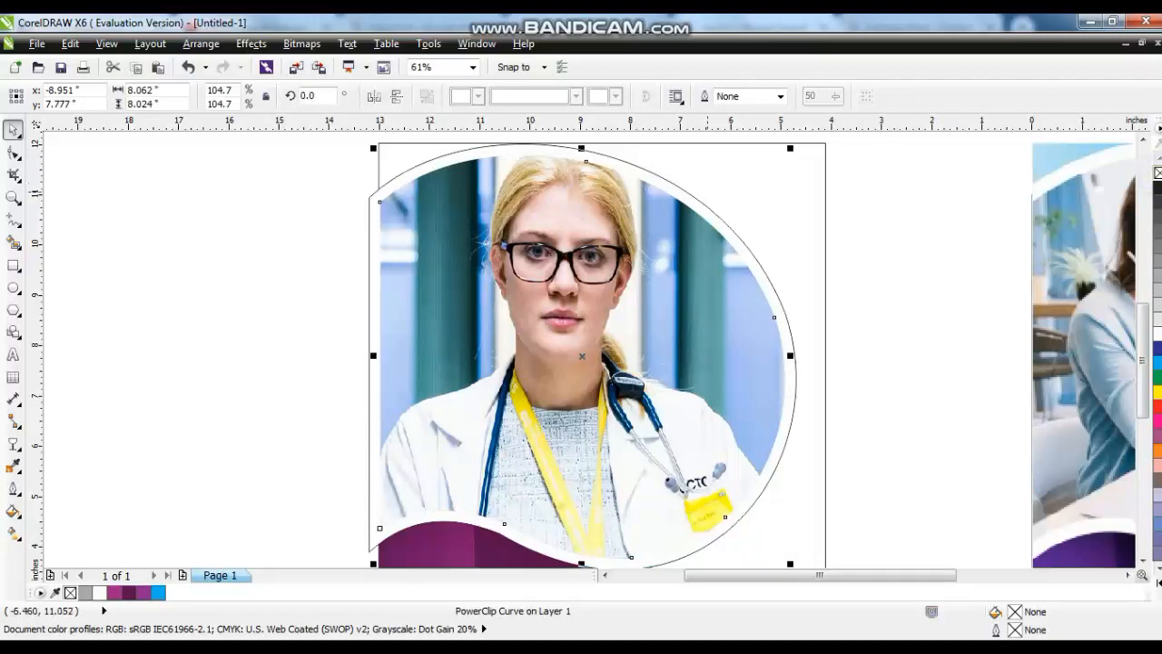
{"action": "left_click", "coordinate": [694, 191]}
{"action": "left_click", "coordinate": [825, 300]}
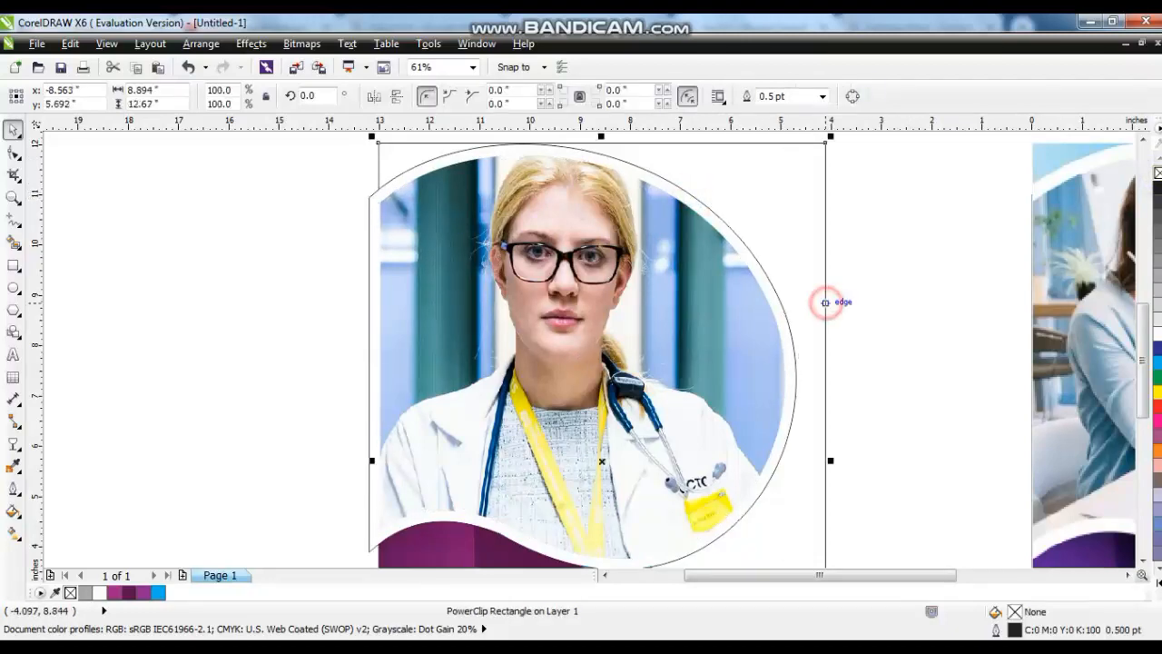
{"action": "scroll", "coordinate": [772, 304], "scroll_direction": "down", "scroll_amount": 4}
{"action": "left_click", "coordinate": [622, 243]}
{"action": "left_click_drag", "start_coordinate": [622, 243], "coordinate": [1046, 472]}
{"action": "key", "text": "shift+F2"}
{"action": "left_click", "coordinate": [99, 222]}
{"action": "left_click", "coordinate": [13, 220]}
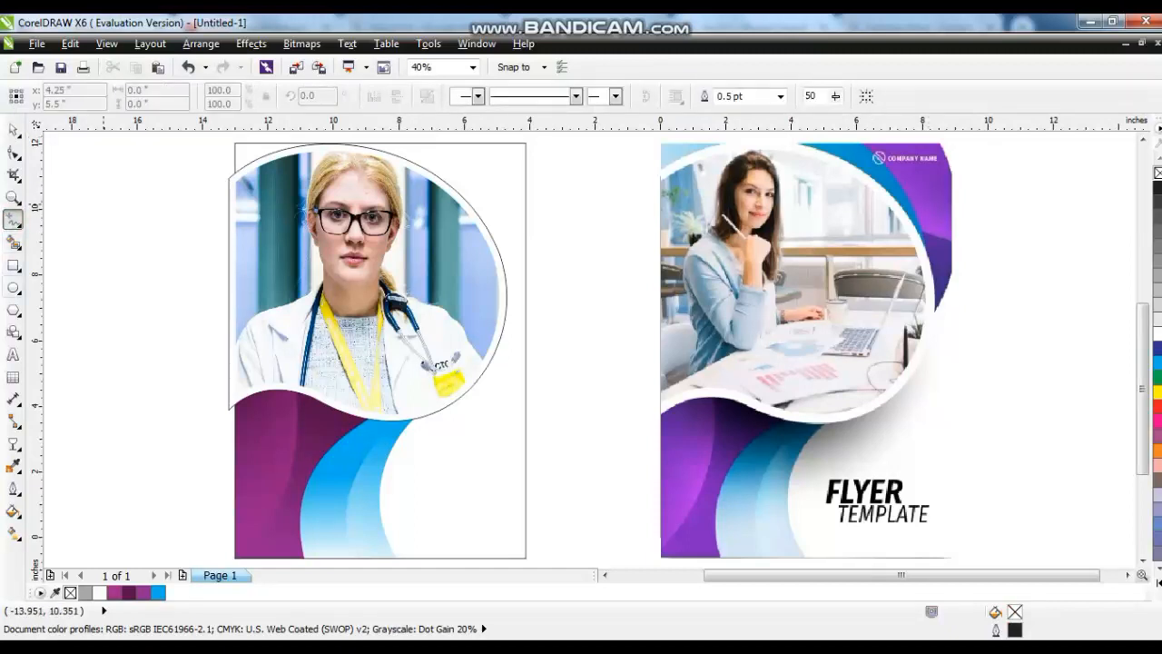
{"action": "left_click", "coordinate": [12, 287]}
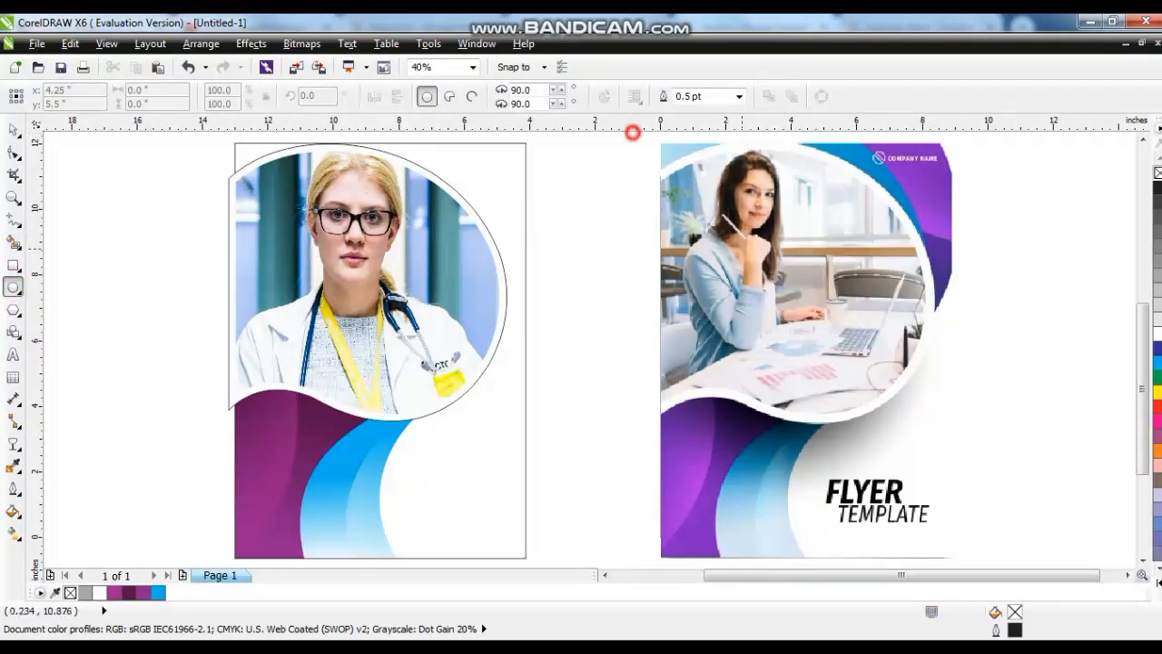
{"action": "left_click_drag", "start_coordinate": [633, 132], "coordinate": [737, 314]}
{"action": "key", "text": "ctrl+z"}
{"action": "left_click_drag", "start_coordinate": [637, 131], "coordinate": [790, 293]}
{"action": "key", "text": "ctrl+z"}
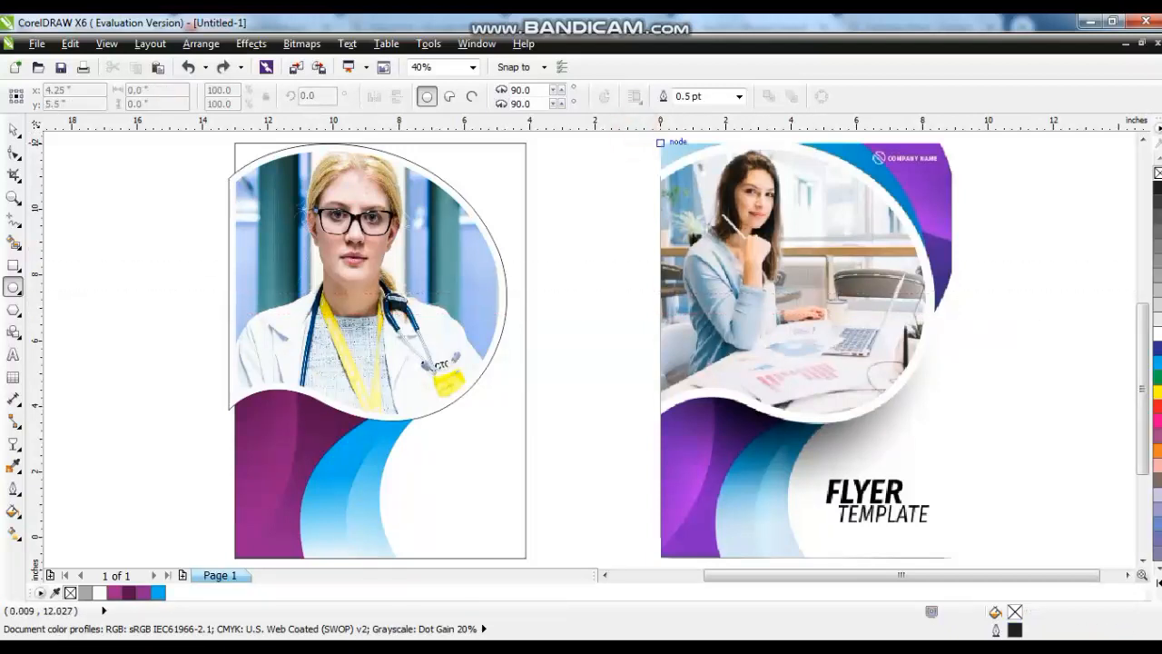
Step: Draw a circle about 9 inches in diameter over the reference flyer's photo and place a copy offset up and right over its purple corner
{"action": "left_click_drag", "start_coordinate": [647, 134], "coordinate": [932, 417]}
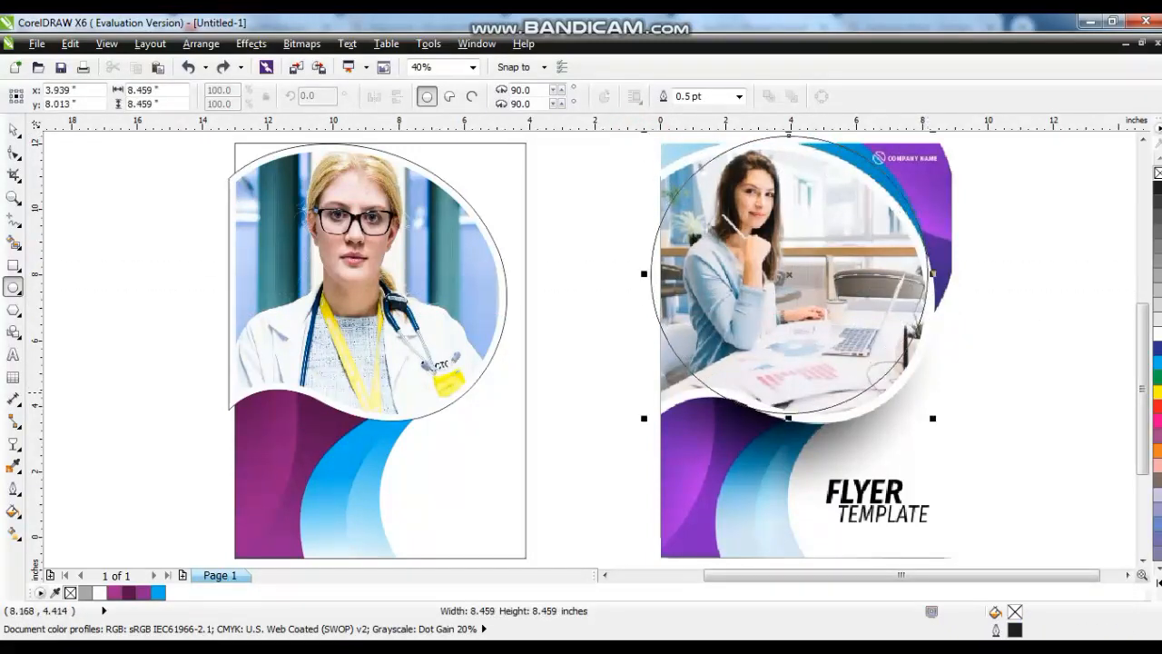
{"action": "left_click", "coordinate": [13, 130]}
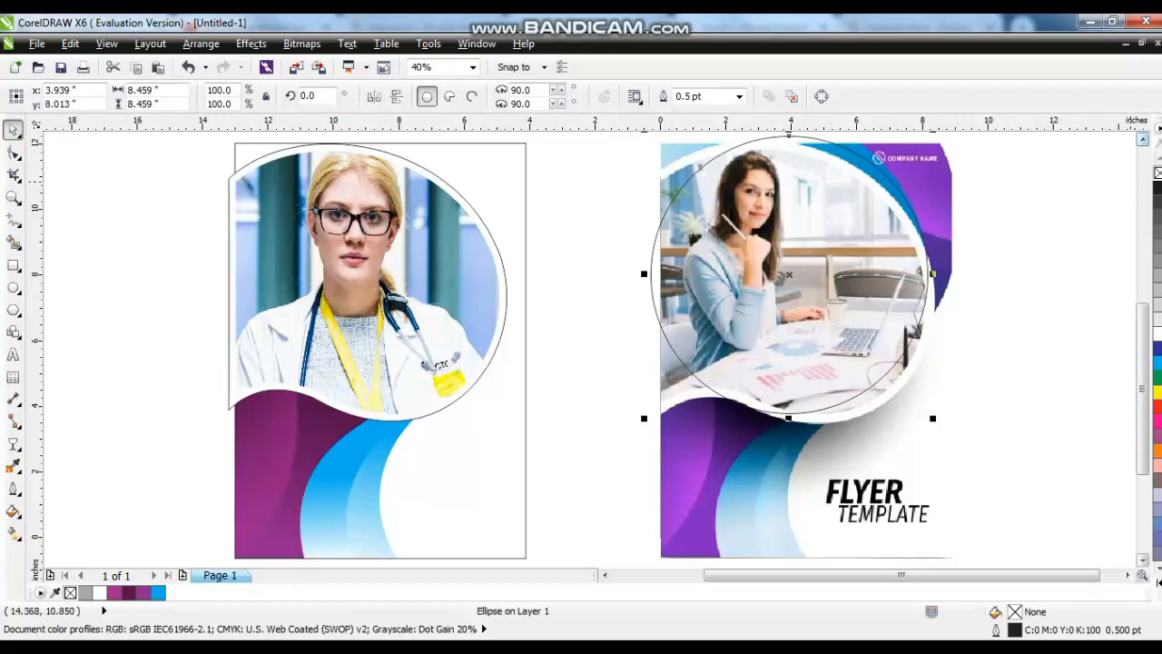
{"action": "scroll", "coordinate": [1129, 180], "scroll_direction": "up", "scroll_amount": 2}
{"action": "left_click_drag", "start_coordinate": [644, 220], "coordinate": [625, 198]}
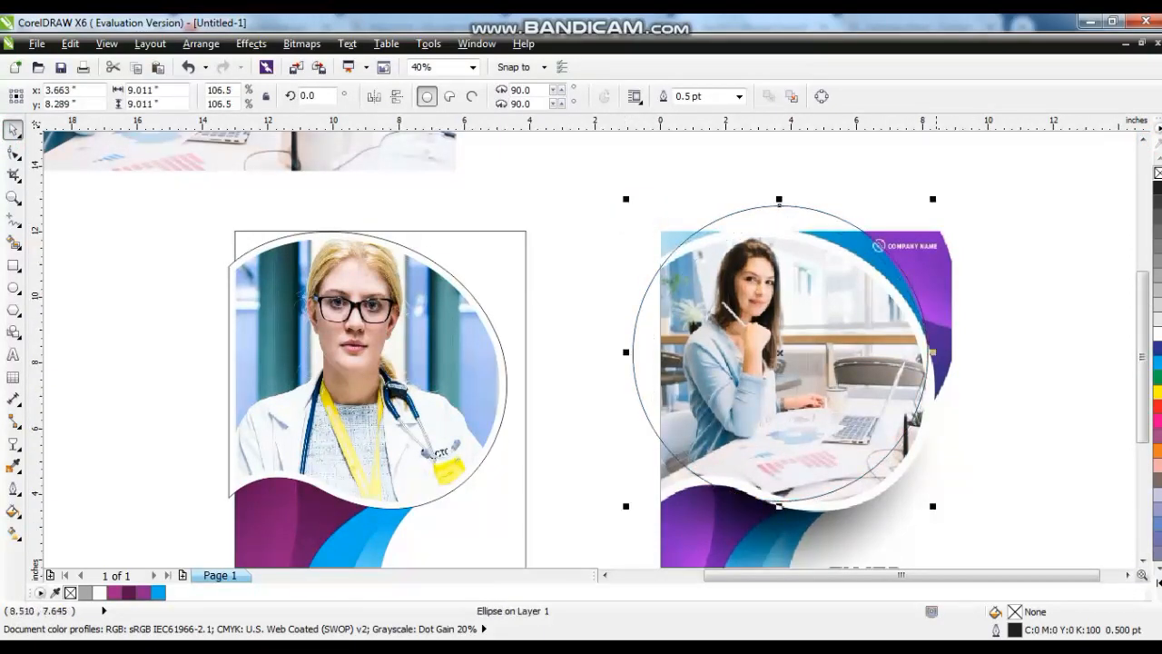
{"action": "left_click_drag", "start_coordinate": [785, 356], "coordinate": [814, 311]}
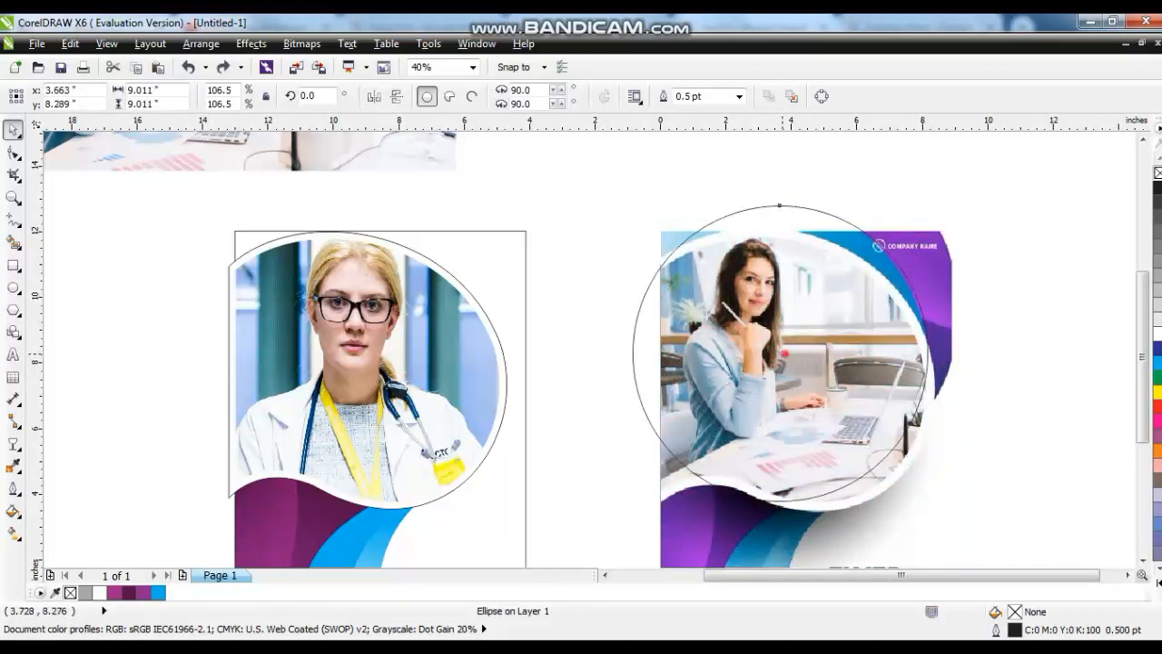
{"action": "left_click_drag", "start_coordinate": [782, 354], "coordinate": [813, 311]}
Step: Fill the copied circle with a linear gradient from dark purple C60 M100 Y31 K40 at its lower right to lighter purple above
{"action": "left_click", "coordinate": [129, 592]}
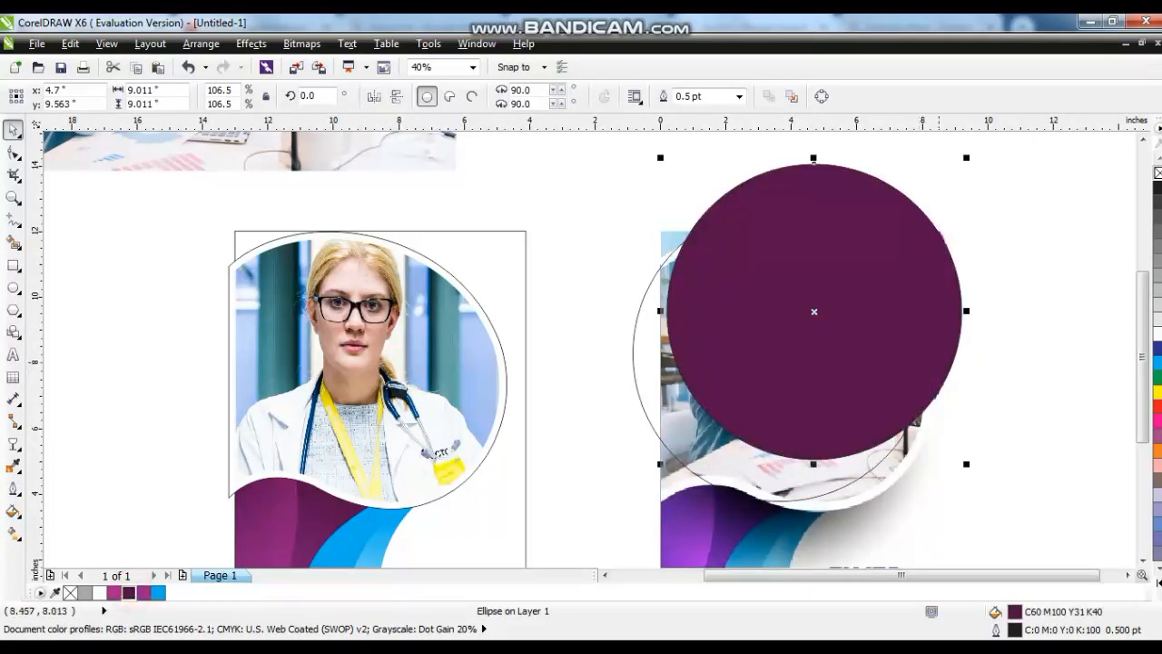
{"action": "left_click", "coordinate": [13, 532]}
{"action": "left_click_drag", "start_coordinate": [889, 230], "coordinate": [938, 352]}
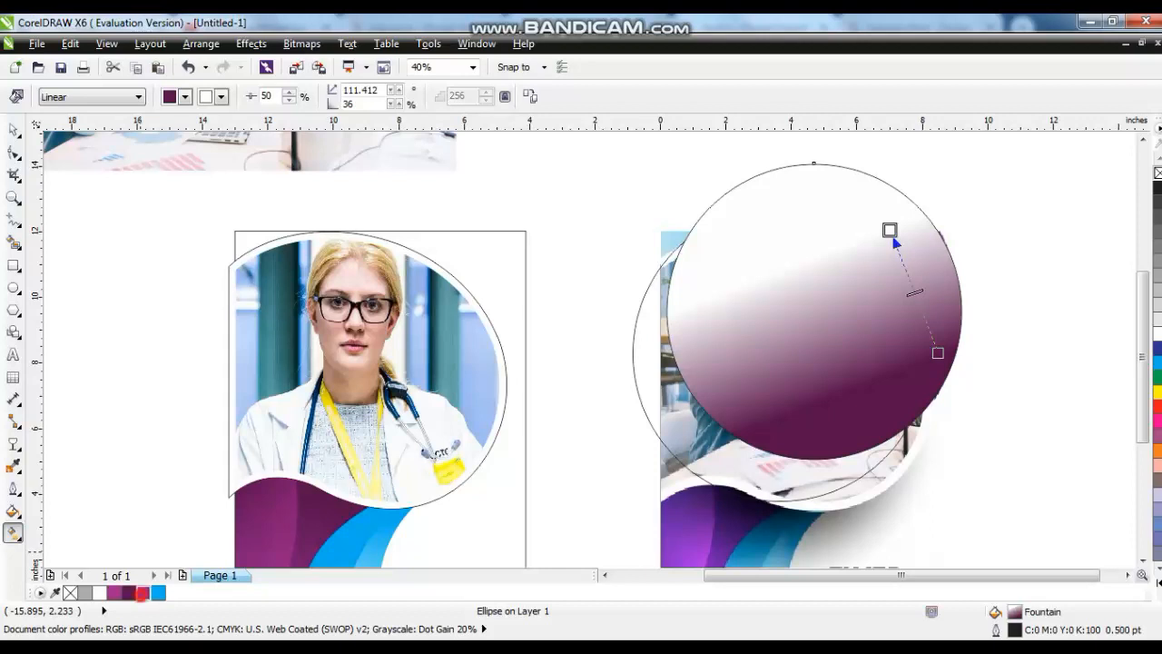
{"action": "left_click_drag", "start_coordinate": [142, 593], "coordinate": [879, 216]}
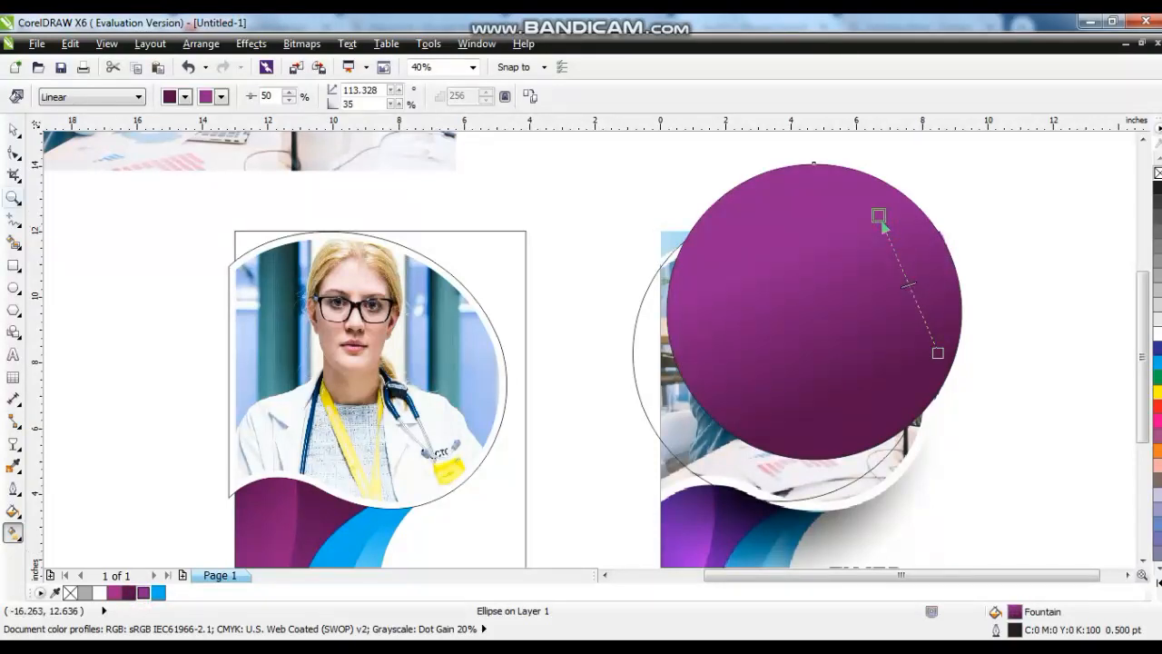
Step: Move both circles together from the reference flyer onto the doctor photo of the new flyer
{"action": "key", "text": "space"}
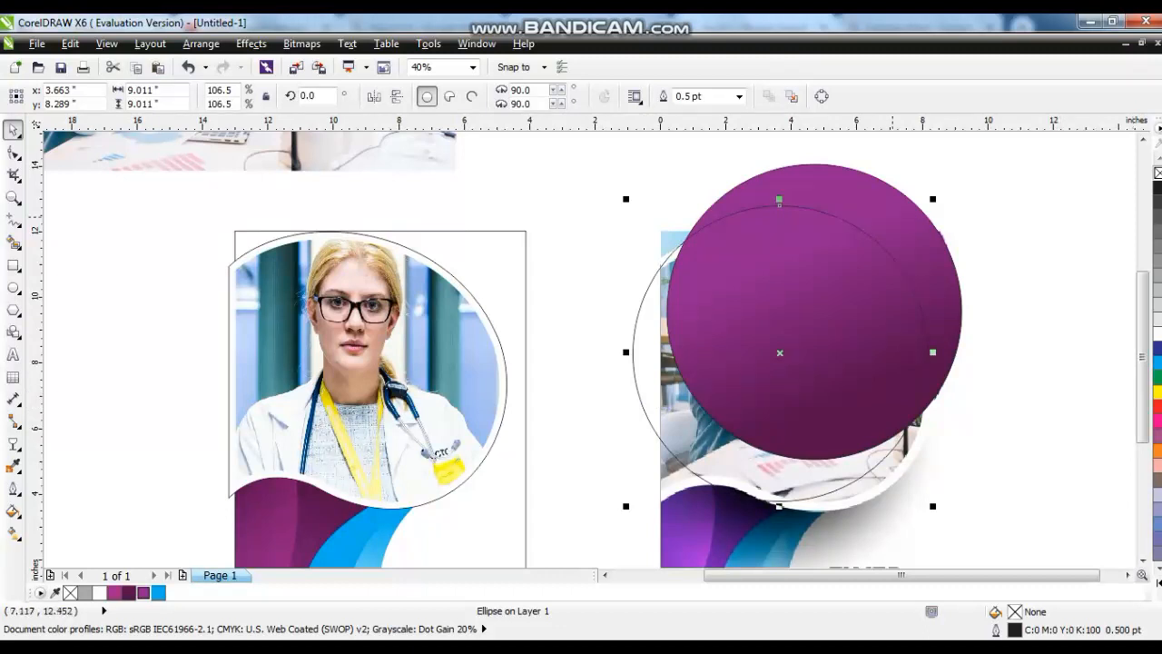
{"action": "left_click", "coordinate": [815, 359], "text": "shift"}
{"action": "left_click_drag", "start_coordinate": [797, 332], "coordinate": [421, 345]}
{"action": "left_click", "coordinate": [582, 380]}
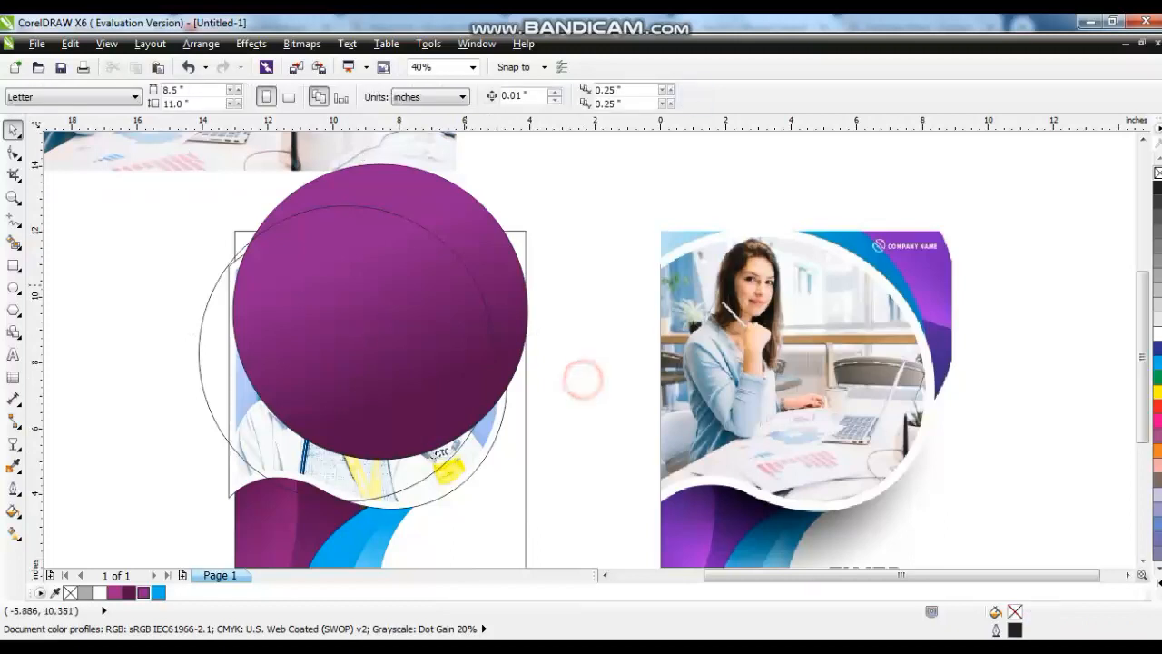
Step: Fill the lower-left circle over the doctor photo with blue C100 M19 Y0 K0
{"action": "left_click", "coordinate": [469, 270]}
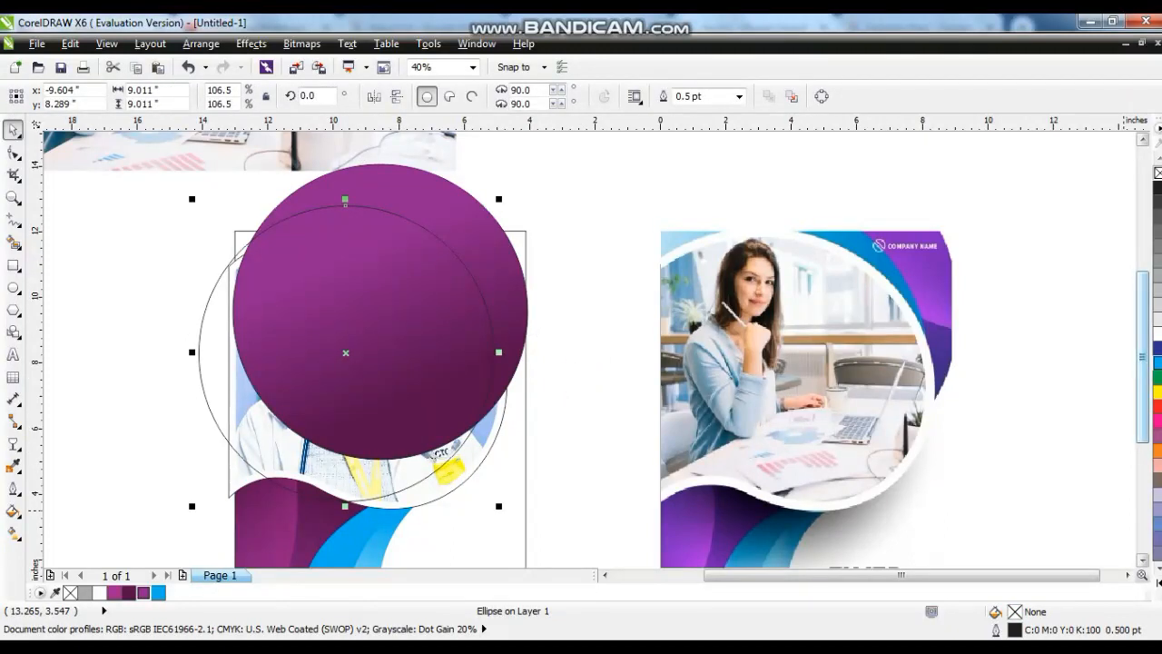
{"action": "left_click", "coordinate": [1158, 363]}
{"action": "left_click", "coordinate": [1158, 347], "text": "ctrl"}
{"action": "left_click", "coordinate": [1157, 347], "text": "ctrl"}
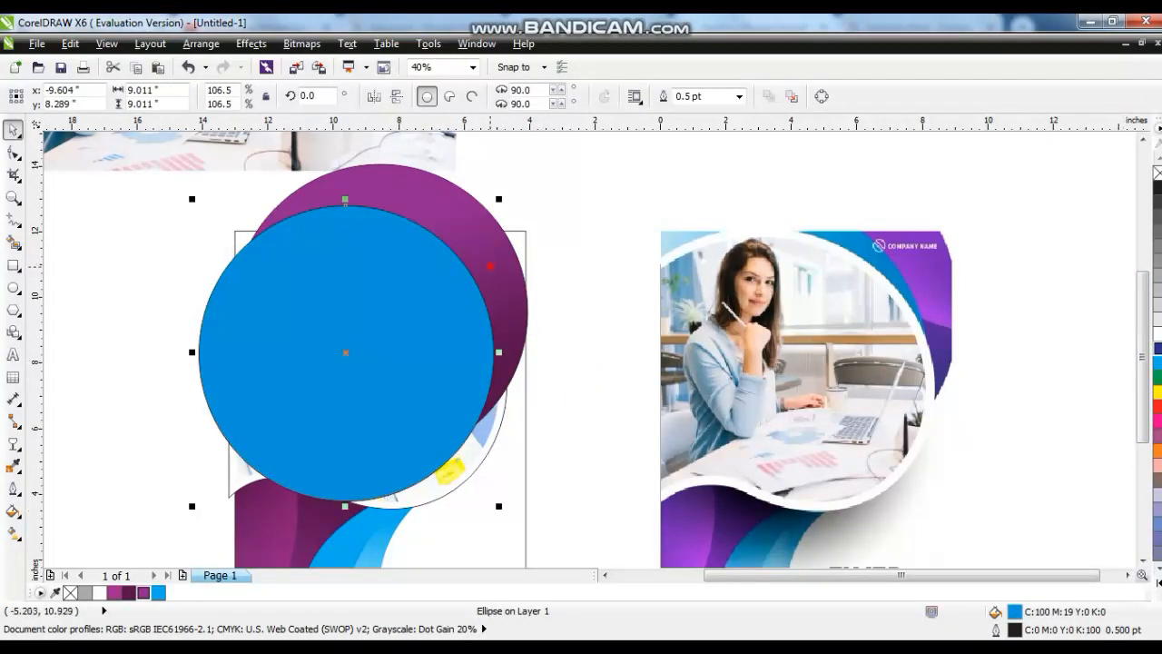
Step: PowerClip the blue and purple circles together inside the new flyer's page frame
{"action": "left_click", "coordinate": [489, 269], "text": "shift"}
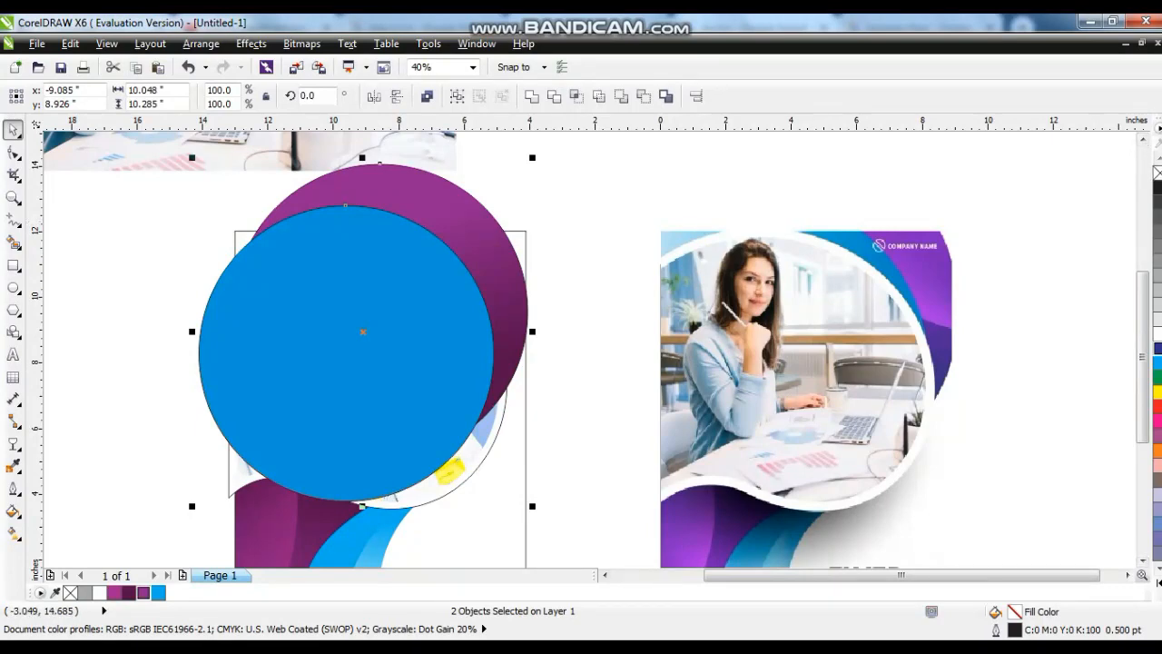
{"action": "left_click", "coordinate": [251, 44]}
{"action": "mouse_move", "coordinate": [290, 285]}
{"action": "left_click", "coordinate": [449, 287]}
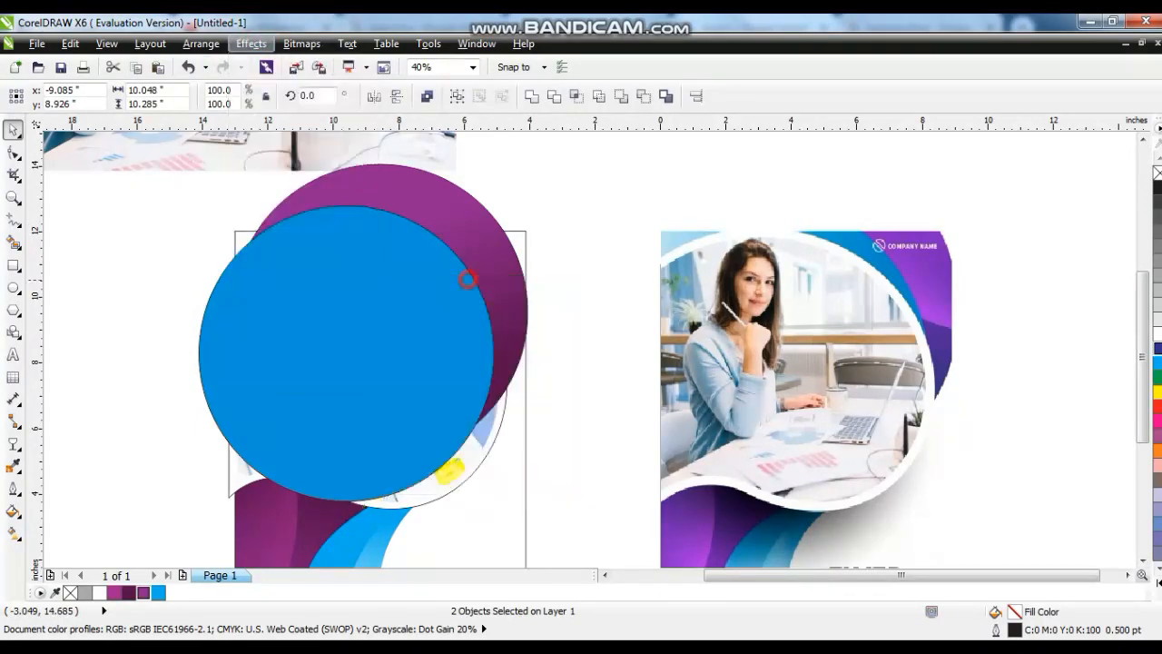
{"action": "left_click", "coordinate": [523, 231]}
{"action": "left_click", "coordinate": [567, 307]}
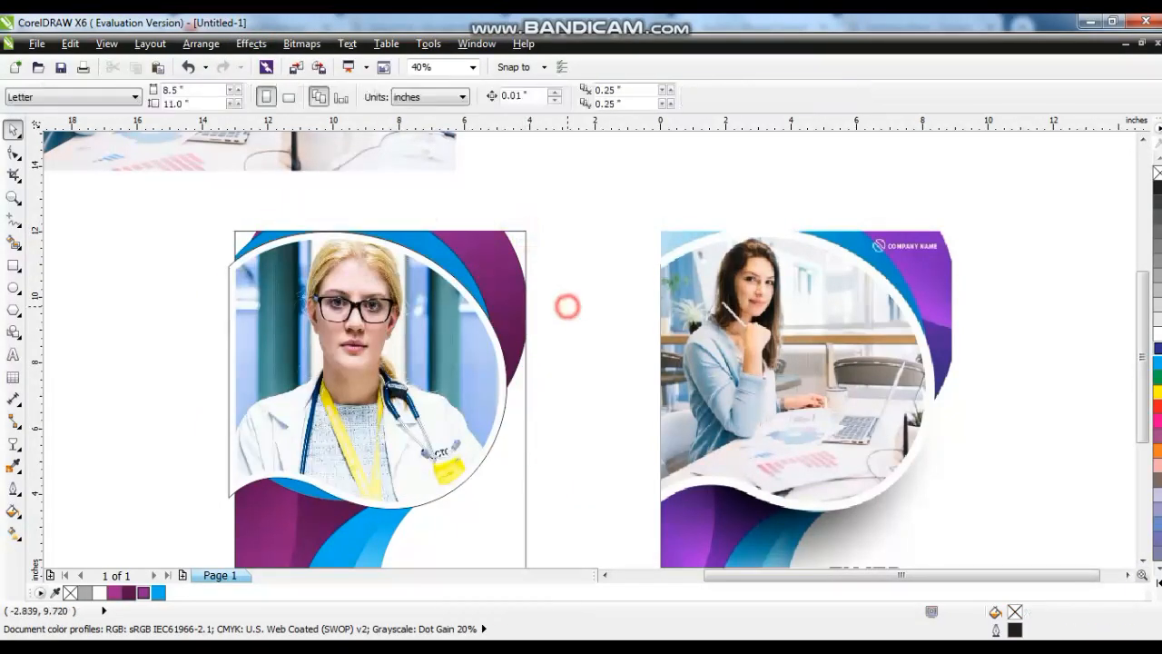
Step: Place the doctor photo and its curved white frame inside the flyer's page frame as PowerClip contents
{"action": "right_click", "coordinate": [463, 249]}
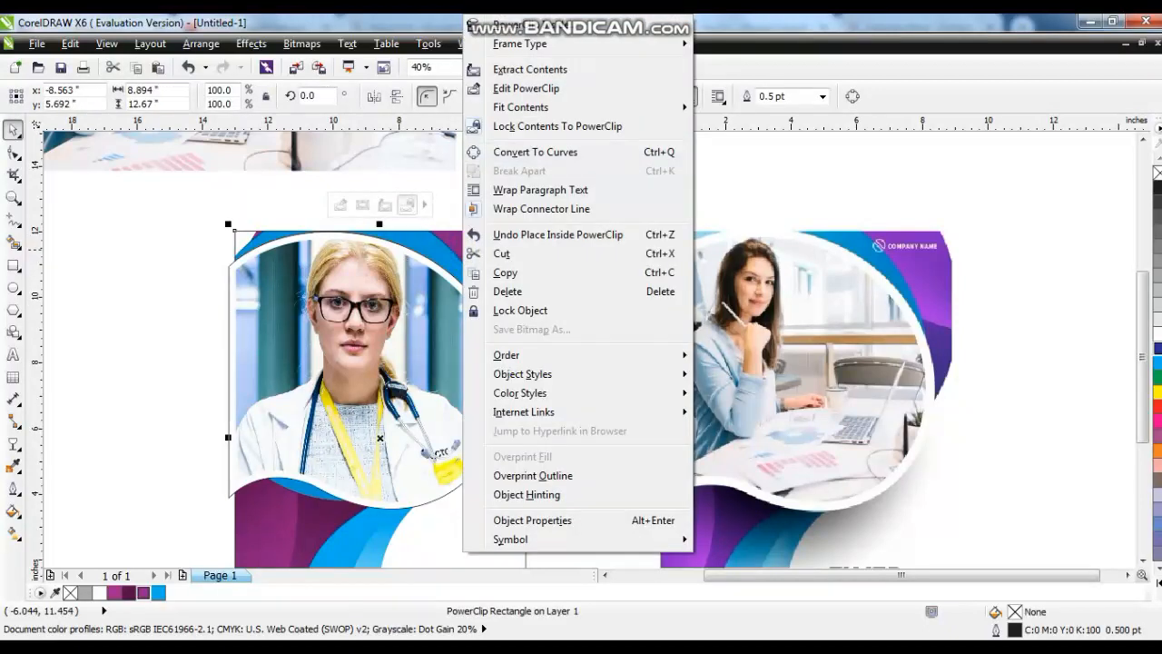
{"action": "left_click", "coordinate": [137, 317]}
{"action": "left_click_drag", "start_coordinate": [192, 209], "coordinate": [522, 526]}
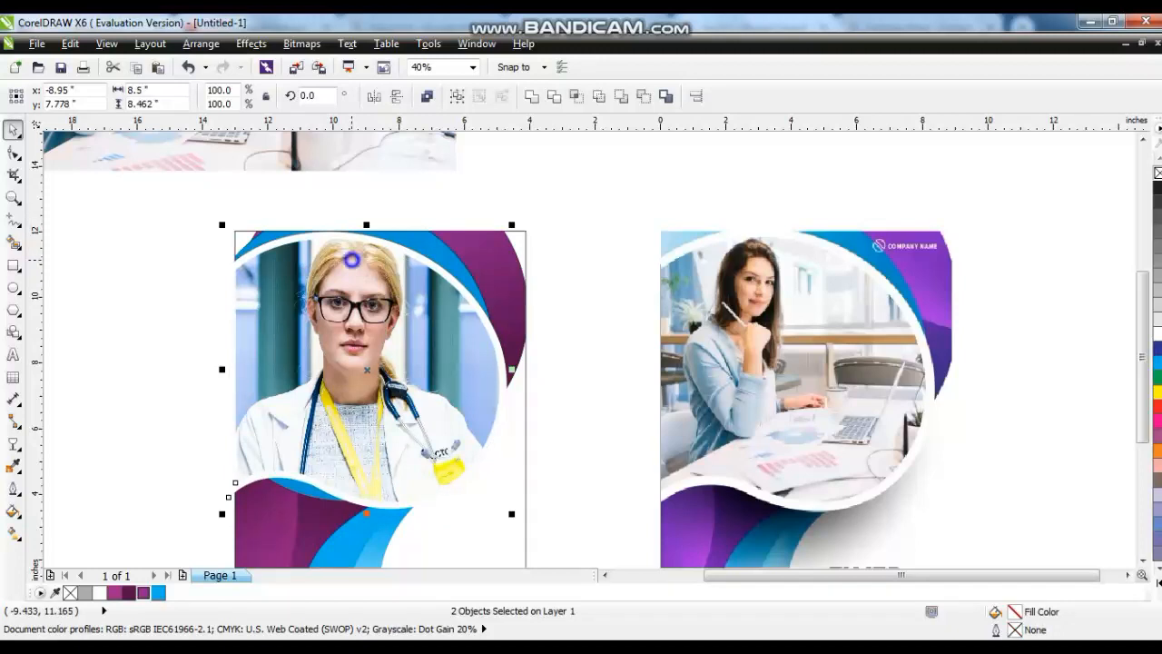
{"action": "right_click", "coordinate": [347, 261]}
{"action": "left_click", "coordinate": [403, 26]}
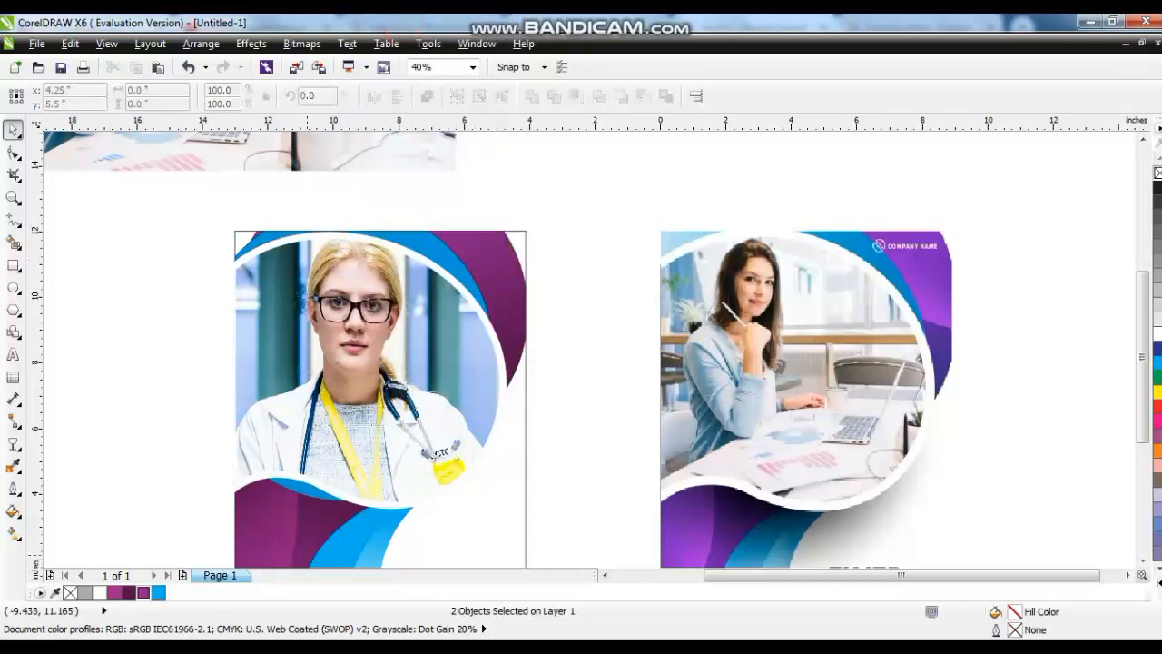
Step: Within the page frame's PowerClip contents, convert the blue circle to curves and raise its lowest node to about 8.4 inches overall height
{"action": "left_click", "coordinate": [378, 352]}
{"action": "right_click", "coordinate": [380, 352]}
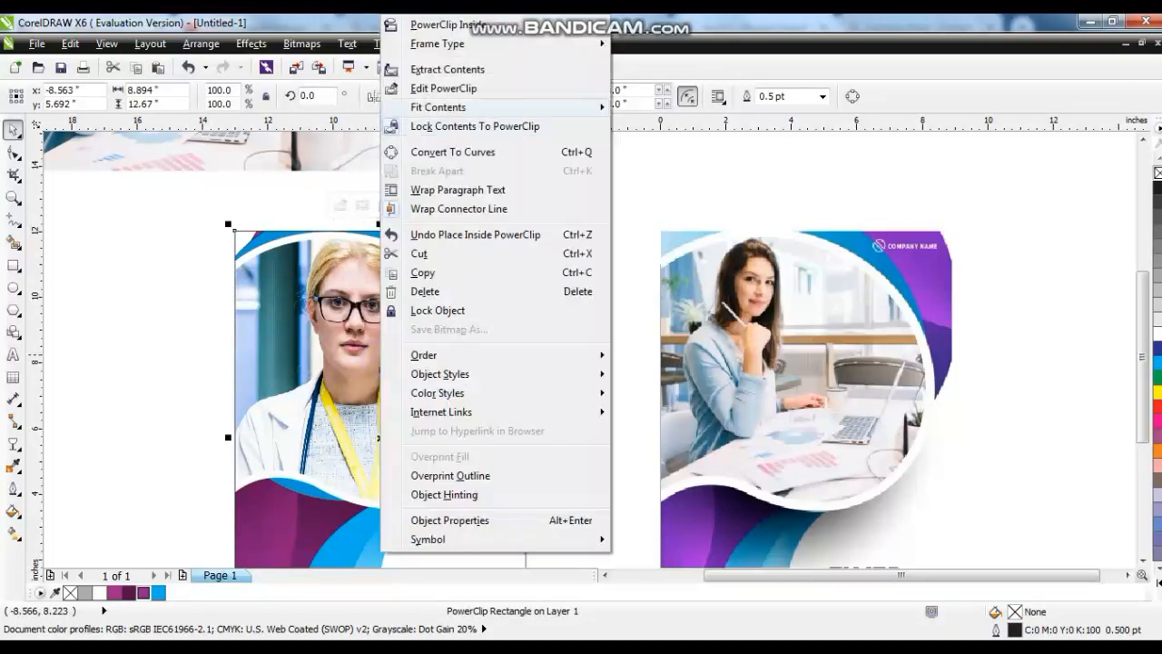
{"action": "left_click", "coordinate": [427, 88]}
{"action": "left_click", "coordinate": [313, 485]}
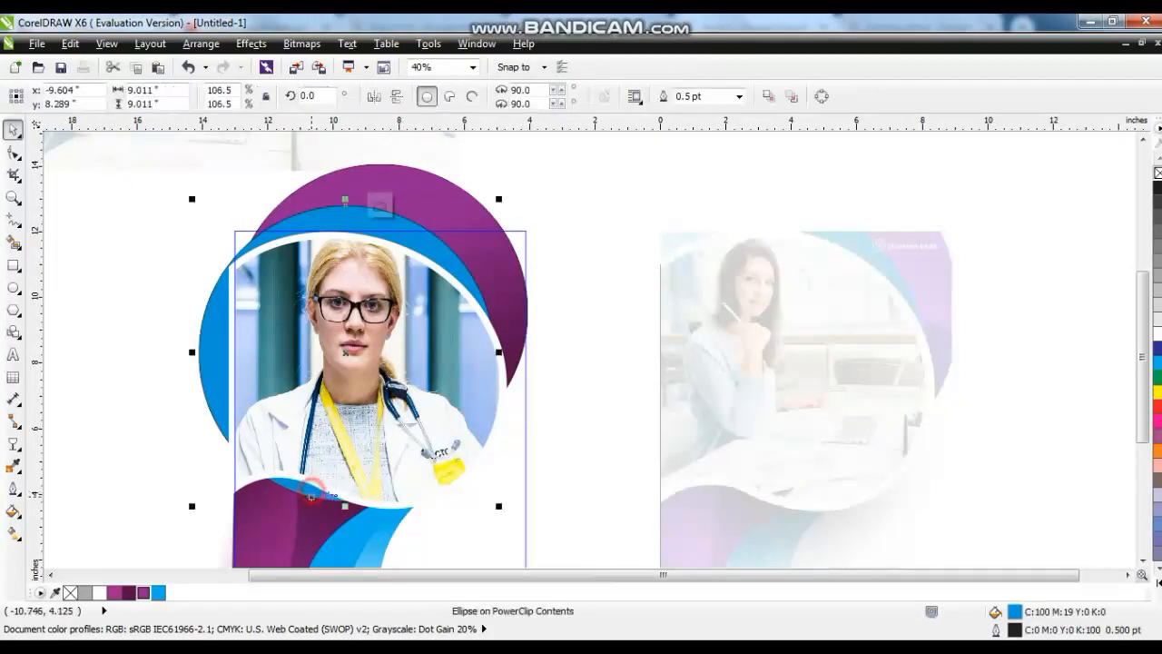
{"action": "left_click", "coordinate": [14, 153]}
{"action": "key", "text": "ctrl+q"}
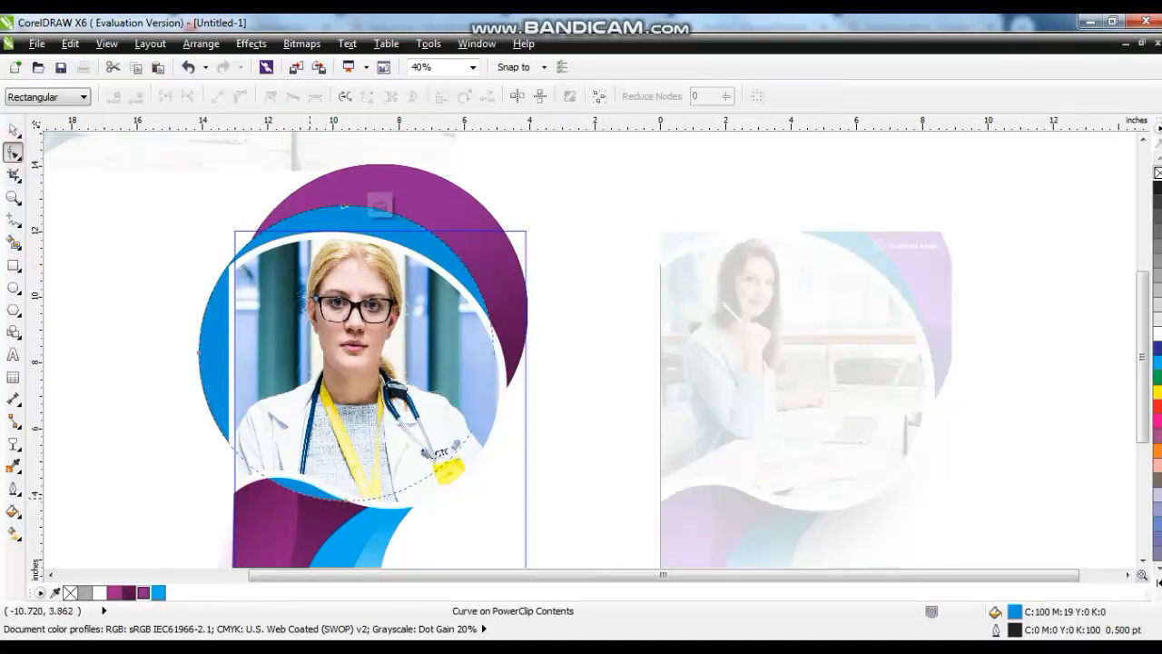
{"action": "left_click_drag", "start_coordinate": [345, 500], "coordinate": [346, 481]}
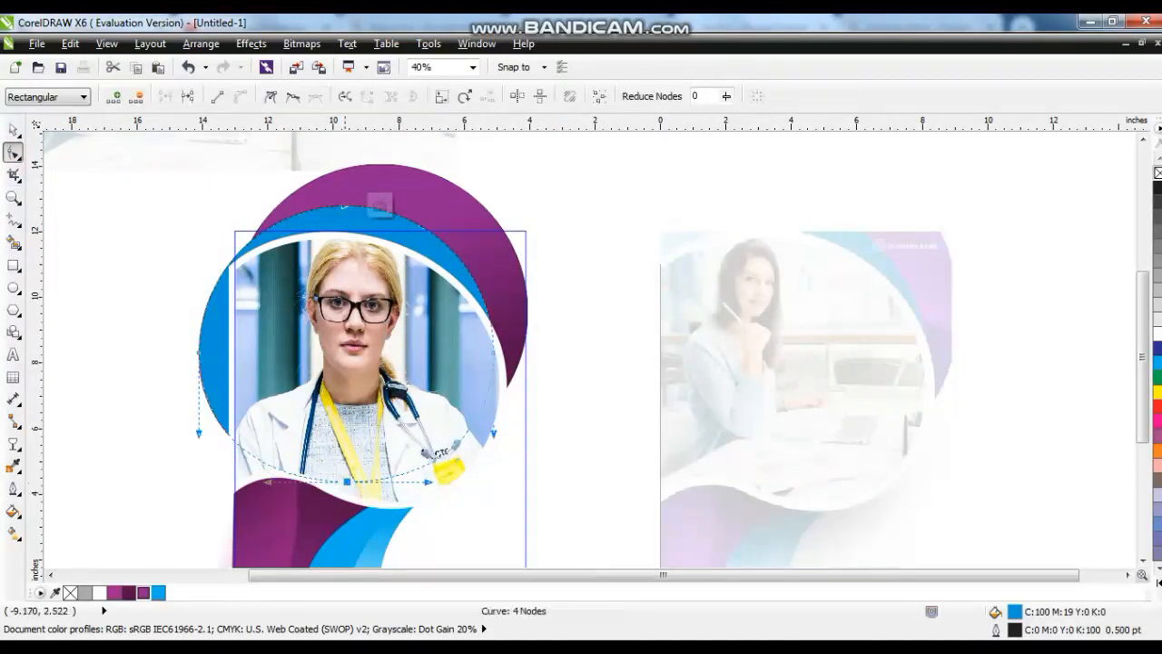
Step: Draw a rectangle about 5.4 by 4.3 inches over the flyer's upper-left corner, filled with cyan C100 M0 Y0 K0
{"action": "left_click", "coordinate": [14, 265]}
{"action": "left_click_drag", "start_coordinate": [174, 209], "coordinate": [354, 352]}
{"action": "left_click", "coordinate": [1157, 363]}
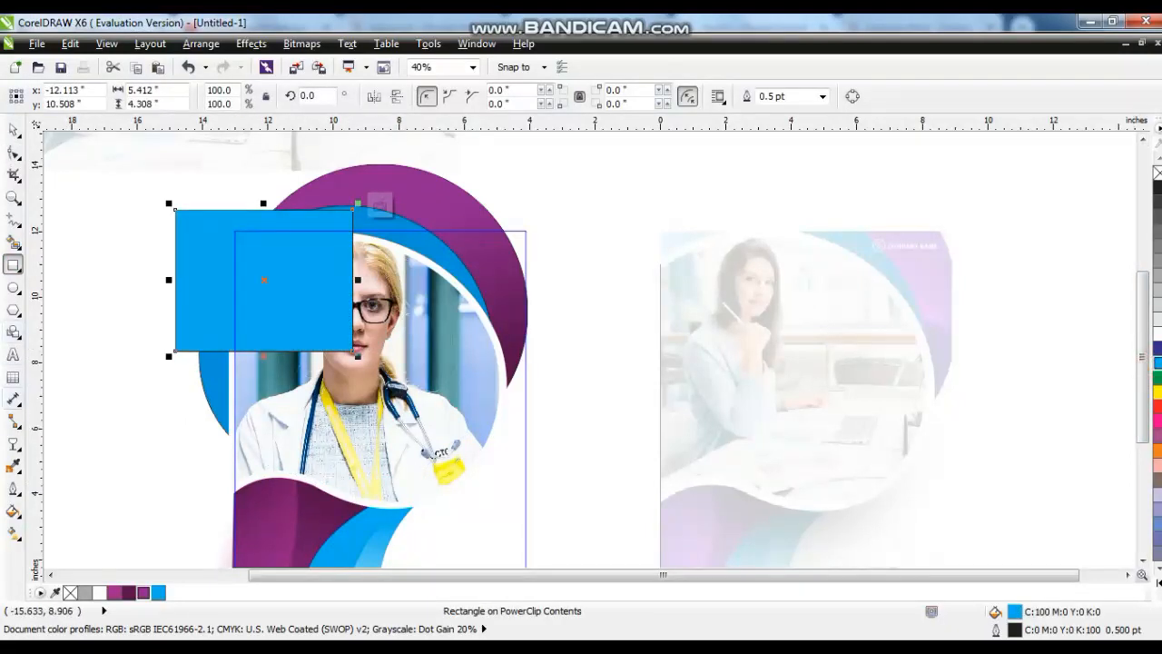
Step: Fade the cyan rectangle with a linear transparency from the flyer's upper-left corner towards the doctor's face, and remove its outline
{"action": "left_click", "coordinate": [14, 443]}
{"action": "left_click_drag", "start_coordinate": [234, 230], "coordinate": [299, 289]}
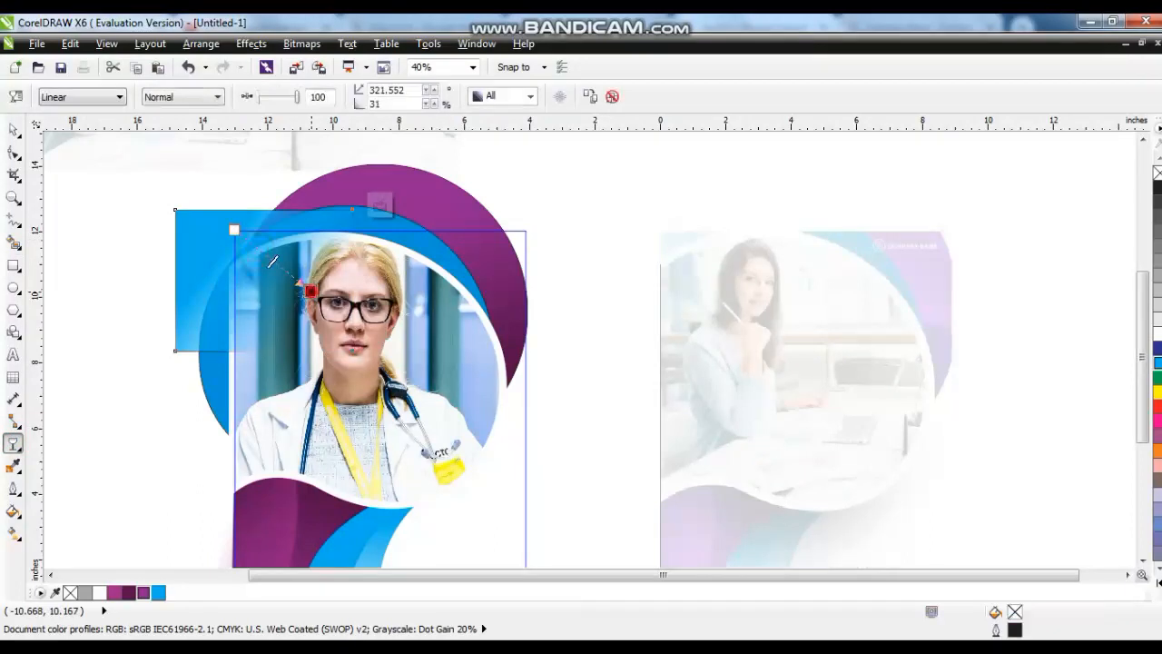
{"action": "key", "text": "space"}
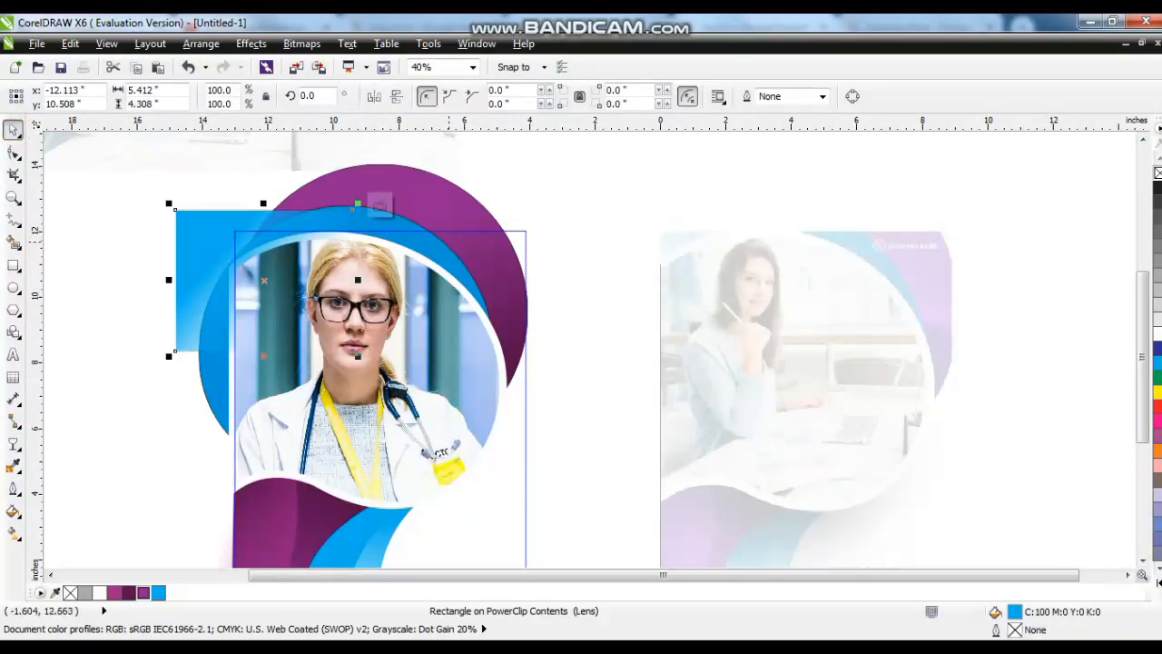
Step: Fade the left side of the blue and purple shapes with one linear transparency and remove their outlines
{"action": "left_click", "coordinate": [401, 225]}
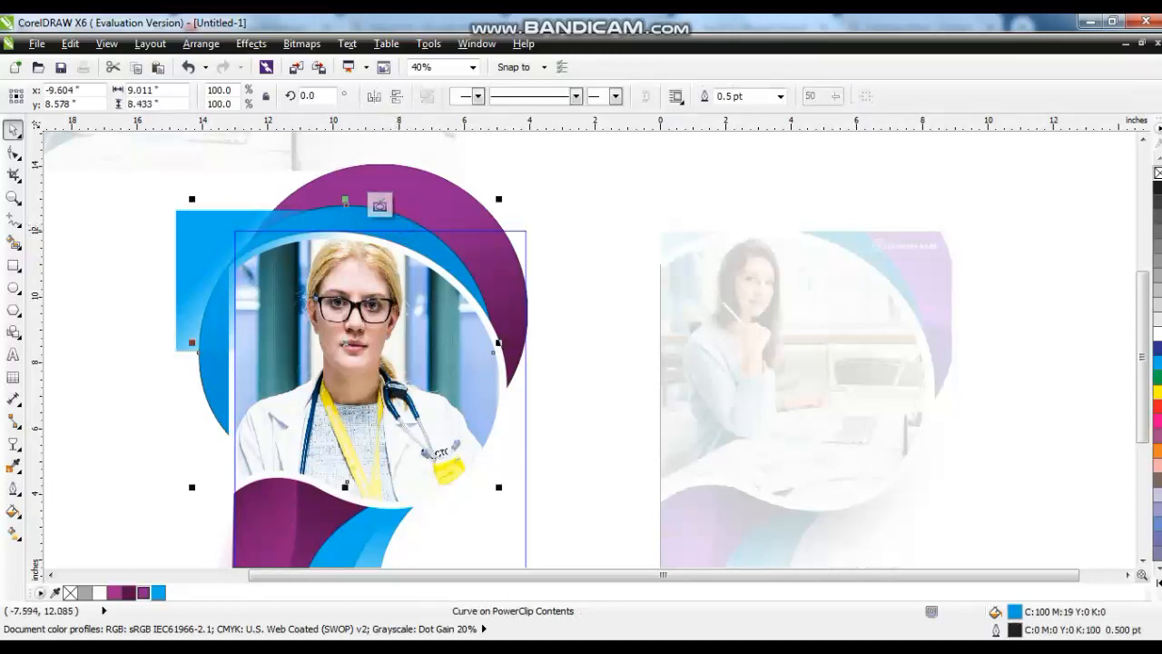
{"action": "left_click", "coordinate": [458, 193], "text": "shift"}
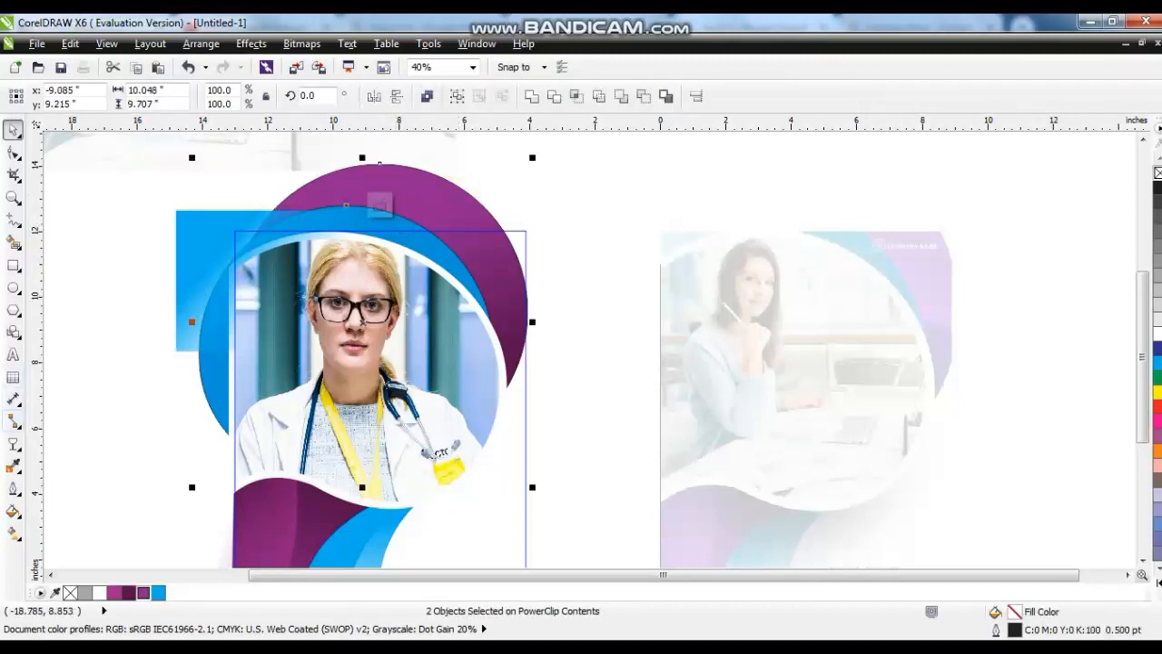
{"action": "key", "text": "space"}
{"action": "left_click_drag", "start_coordinate": [305, 222], "coordinate": [376, 247]}
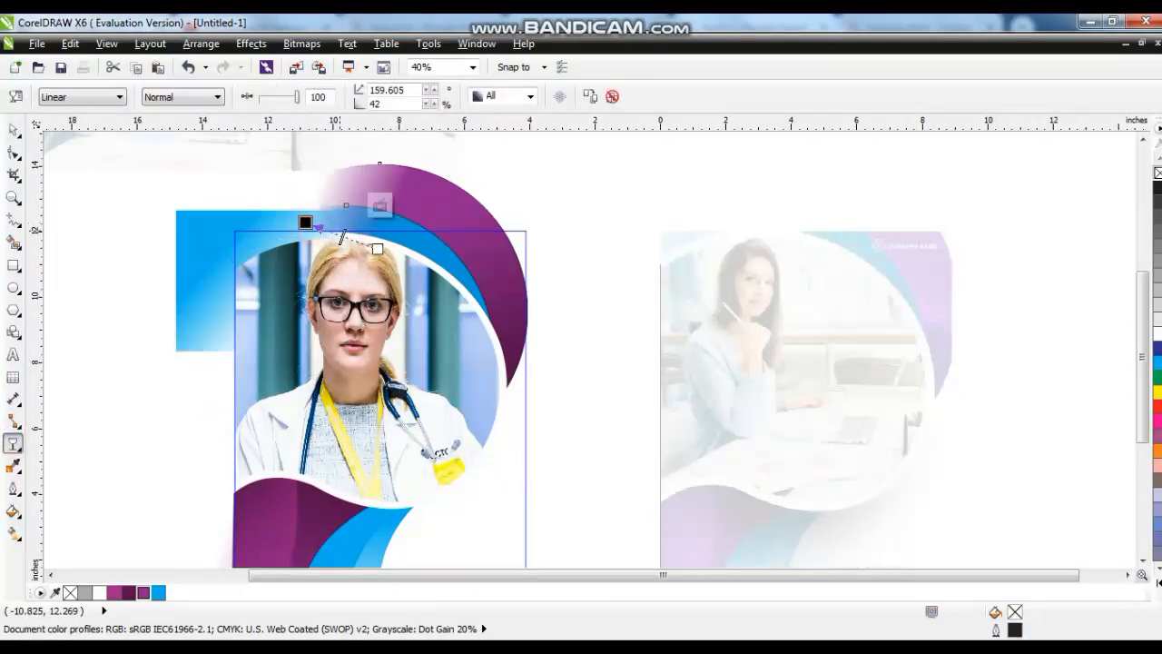
{"action": "left_click", "coordinate": [13, 129]}
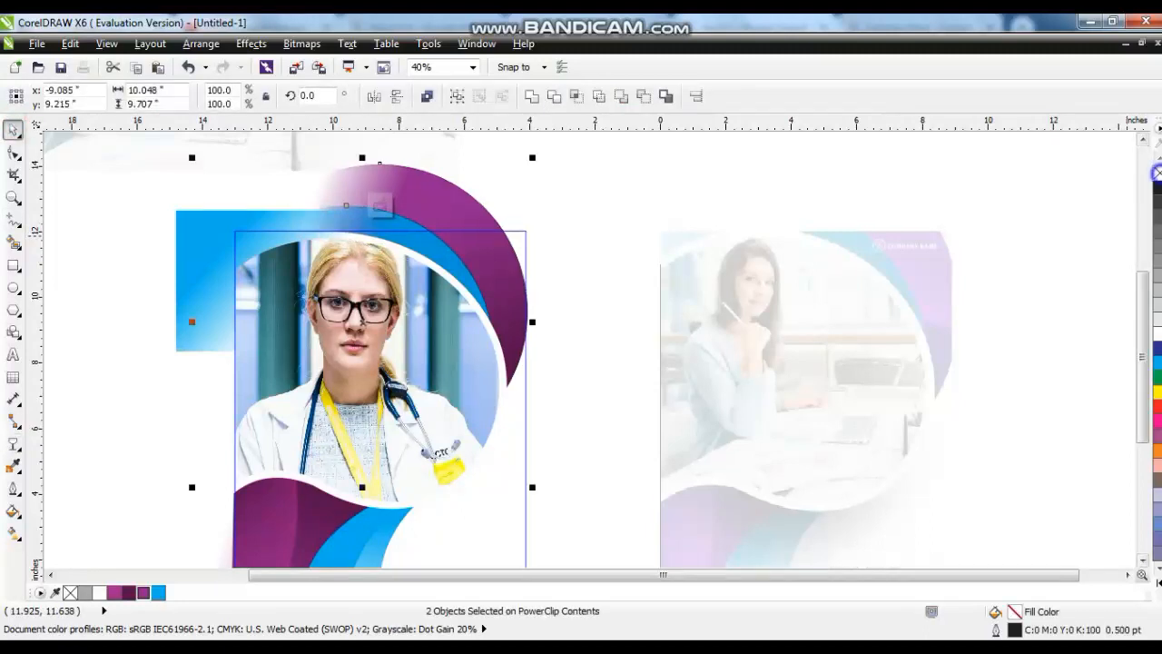
{"action": "right_click", "coordinate": [1157, 172]}
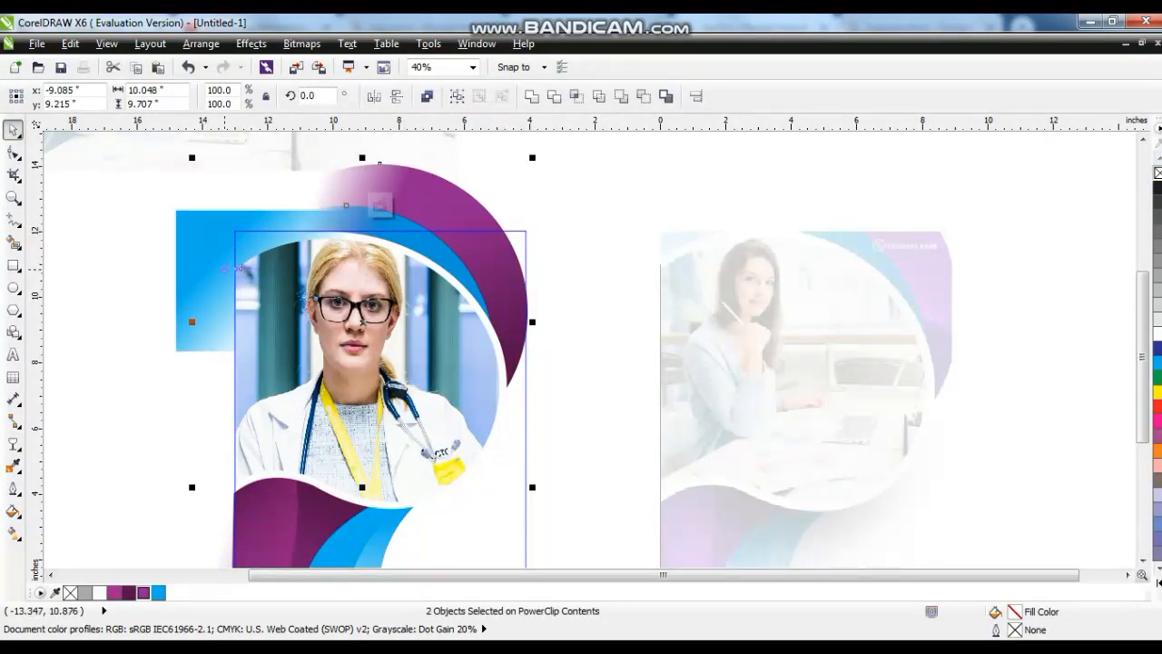
Step: Finish editing the PowerClip contents of the flyer's page frame
{"action": "left_click", "coordinate": [222, 265]}
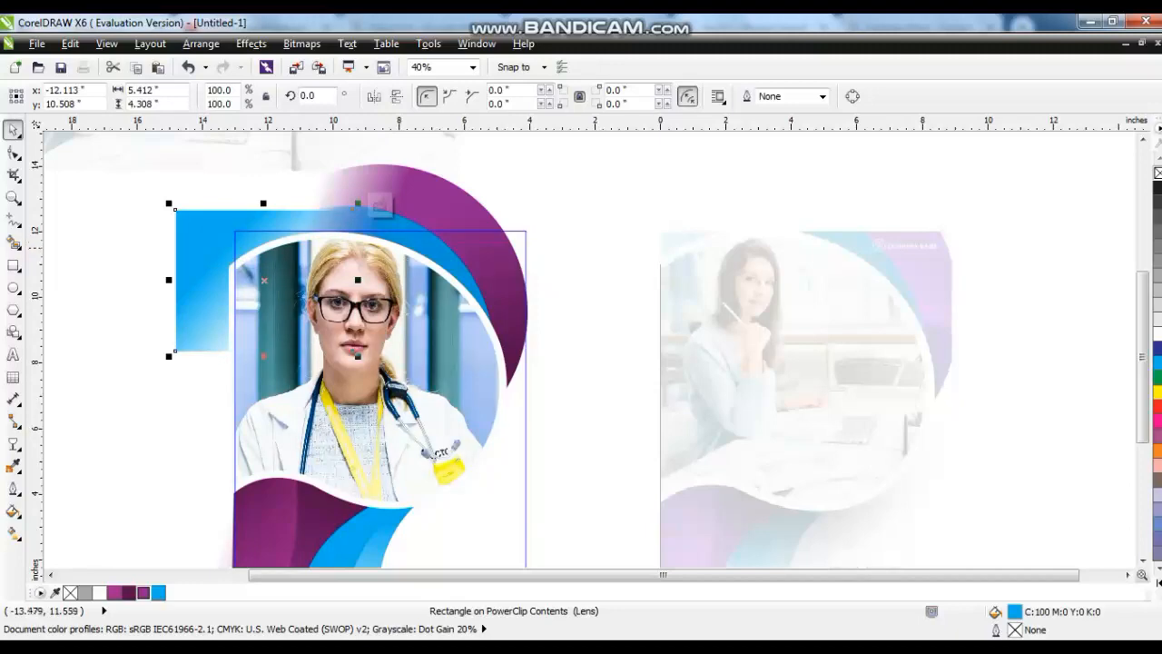
{"action": "right_click", "coordinate": [220, 245]}
{"action": "left_click", "coordinate": [308, 69]}
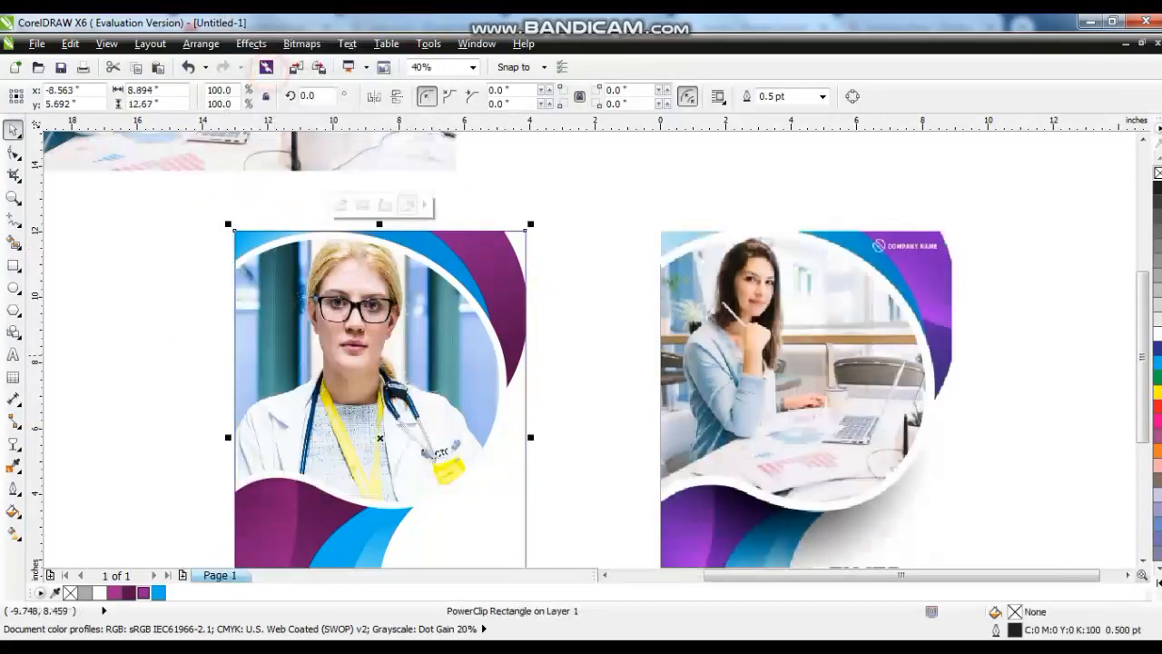
Step: Add the artistic text "RAHBAR CLINIC" on two lines beside the new flyer in 24 pt Arial
{"action": "left_click", "coordinate": [724, 384], "text": "shift"}
{"action": "key", "text": "shift+F2"}
{"action": "left_click", "coordinate": [573, 436]}
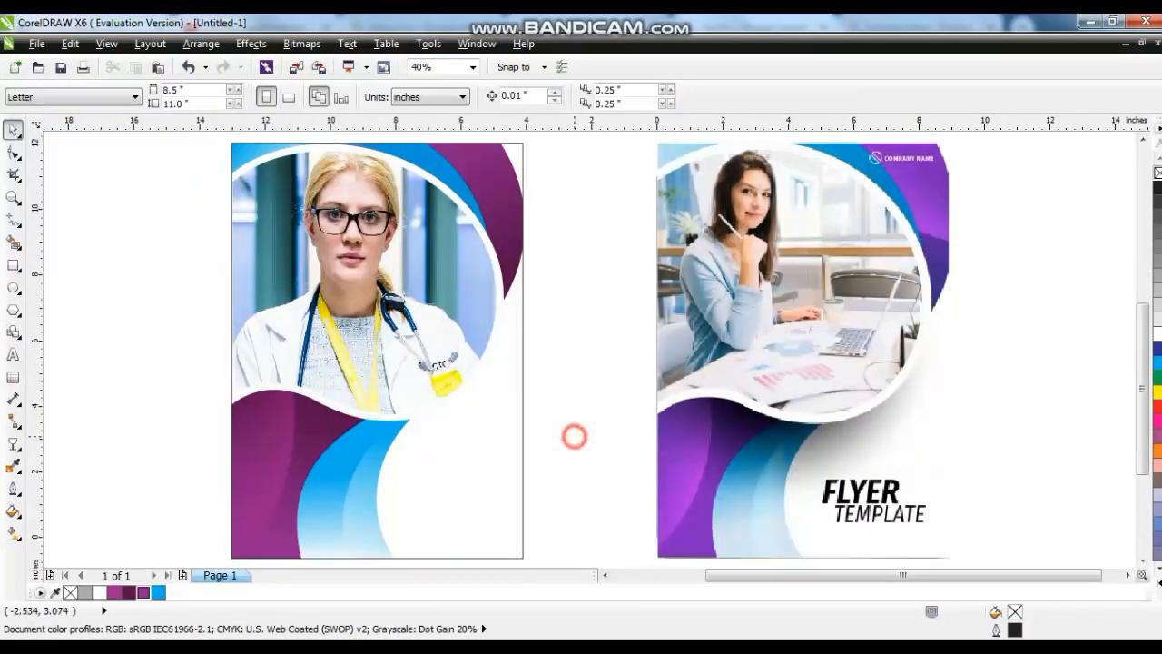
{"action": "key", "text": "F8"}
{"action": "left_click", "coordinate": [73, 342]}
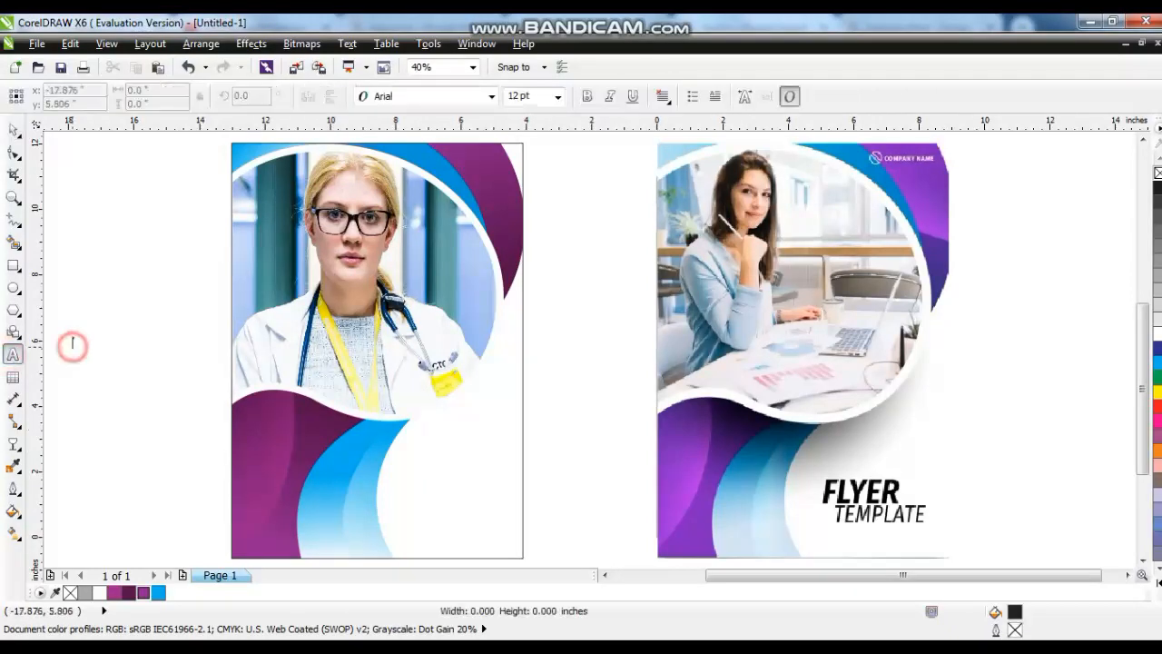
{"action": "type", "text": "RAHBAR"}
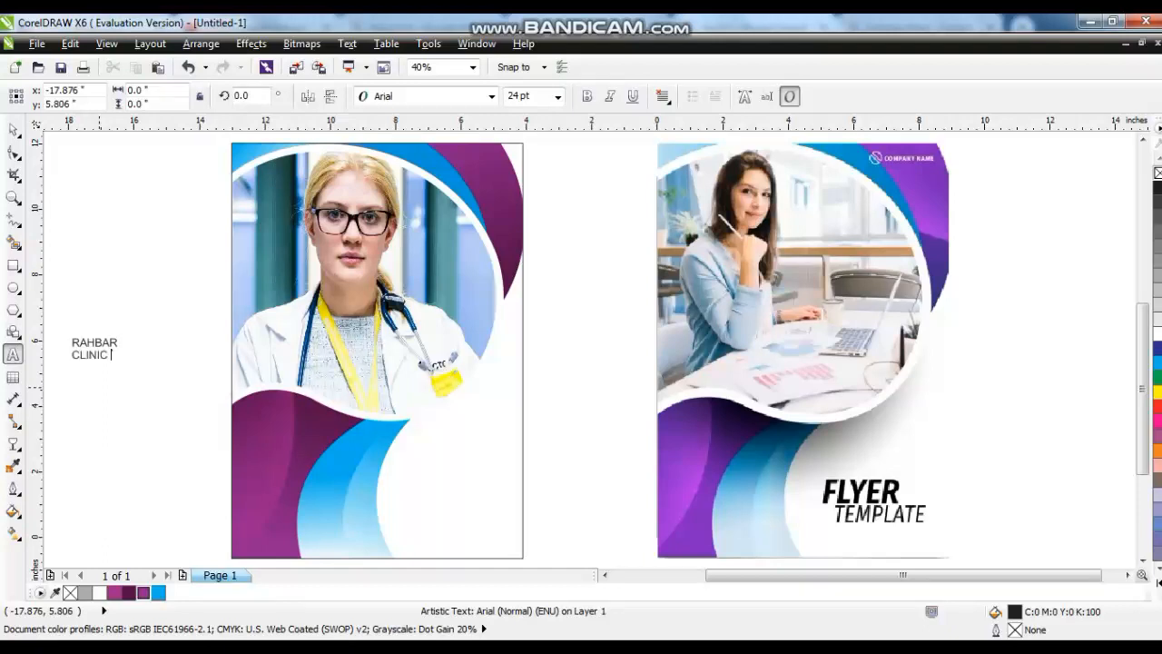
Step: Set the clinic text in CityDBol at about 69 pt, placed as two separate lines on the flyer's blank lower-right area
{"action": "left_click", "coordinate": [14, 130]}
{"action": "left_click", "coordinate": [492, 96]}
{"action": "left_click", "coordinate": [399, 409]}
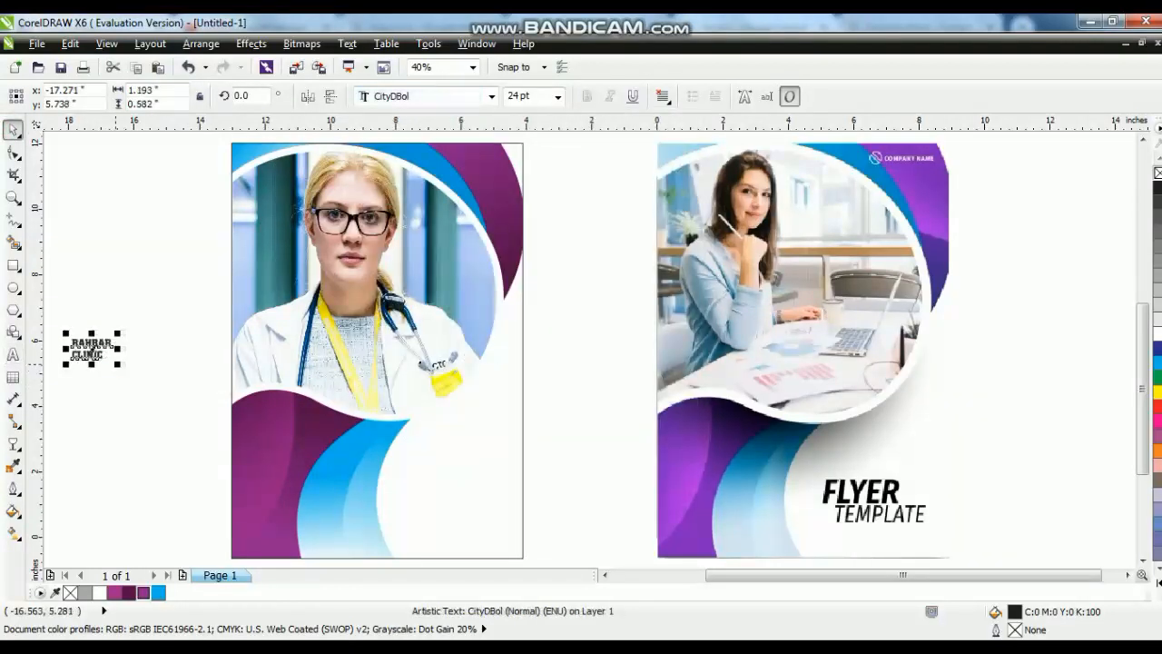
{"action": "left_click_drag", "start_coordinate": [116, 364], "coordinate": [455, 498]}
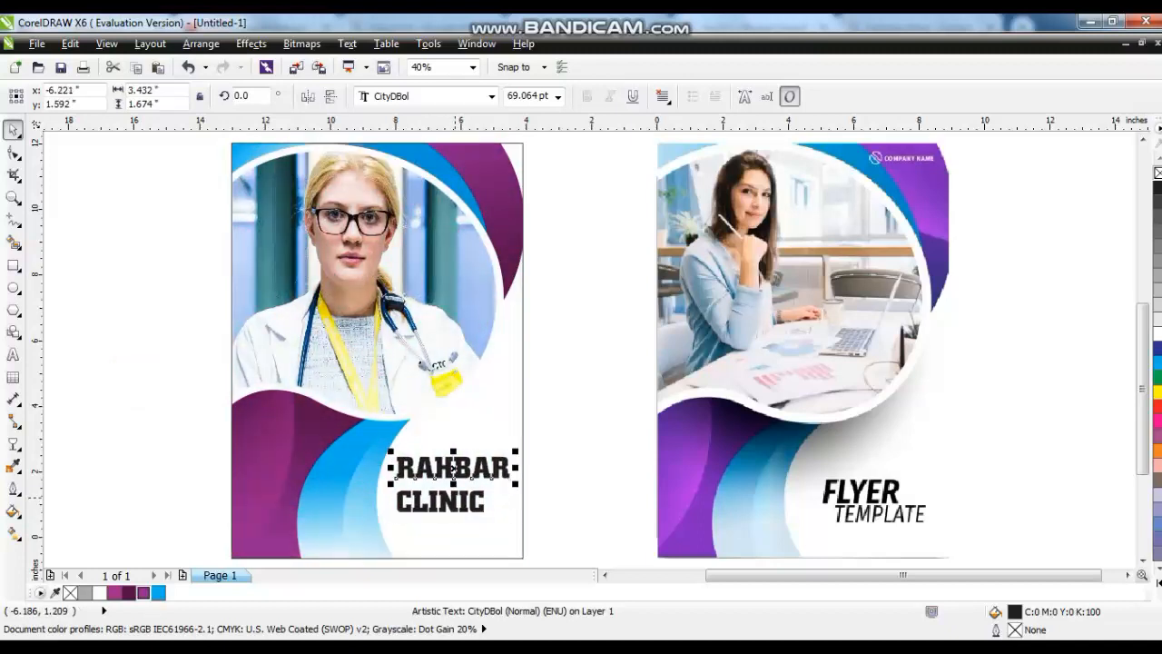
Step: Centre the word CLINIC horizontally beneath RAHBAR
{"action": "left_click", "coordinate": [453, 499]}
{"action": "left_click", "coordinate": [464, 471], "text": "shift"}
{"action": "key", "text": "c"}
{"action": "left_click", "coordinate": [537, 509]}
Step: Scale CLINIC down to roughly 70 percent and keep it centred close beneath RAHBAR
{"action": "left_click", "coordinate": [493, 501]}
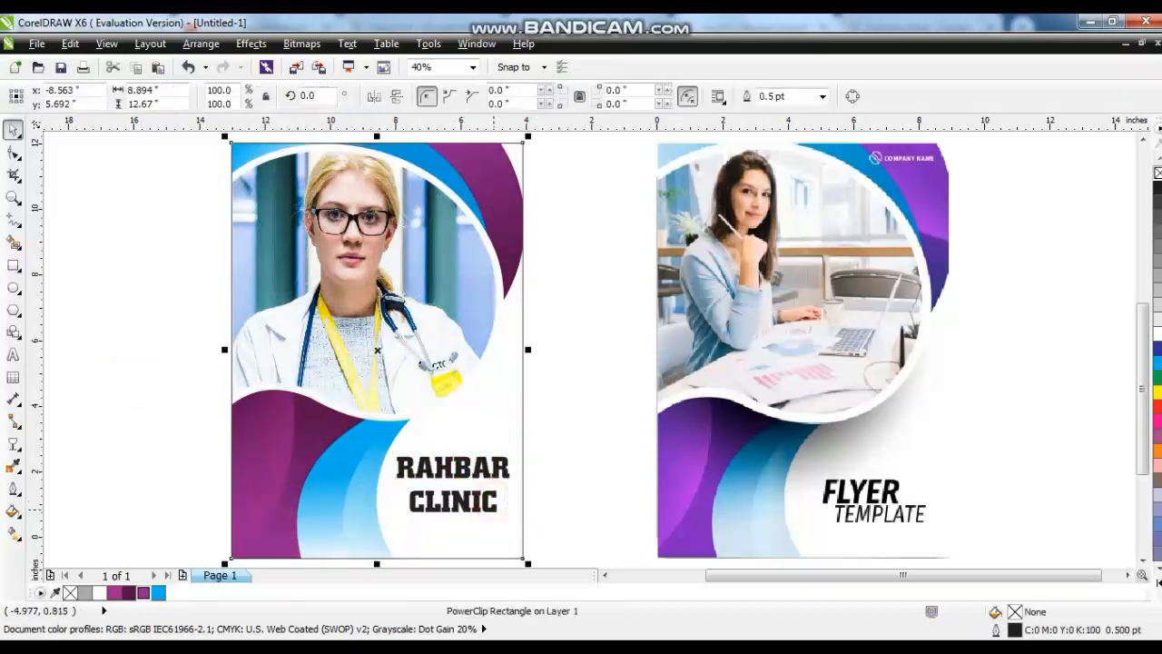
{"action": "left_click", "coordinate": [493, 509]}
{"action": "left_click_drag", "start_coordinate": [504, 522], "coordinate": [458, 494]}
{"action": "left_click", "coordinate": [583, 520]}
{"action": "left_click", "coordinate": [565, 431]}
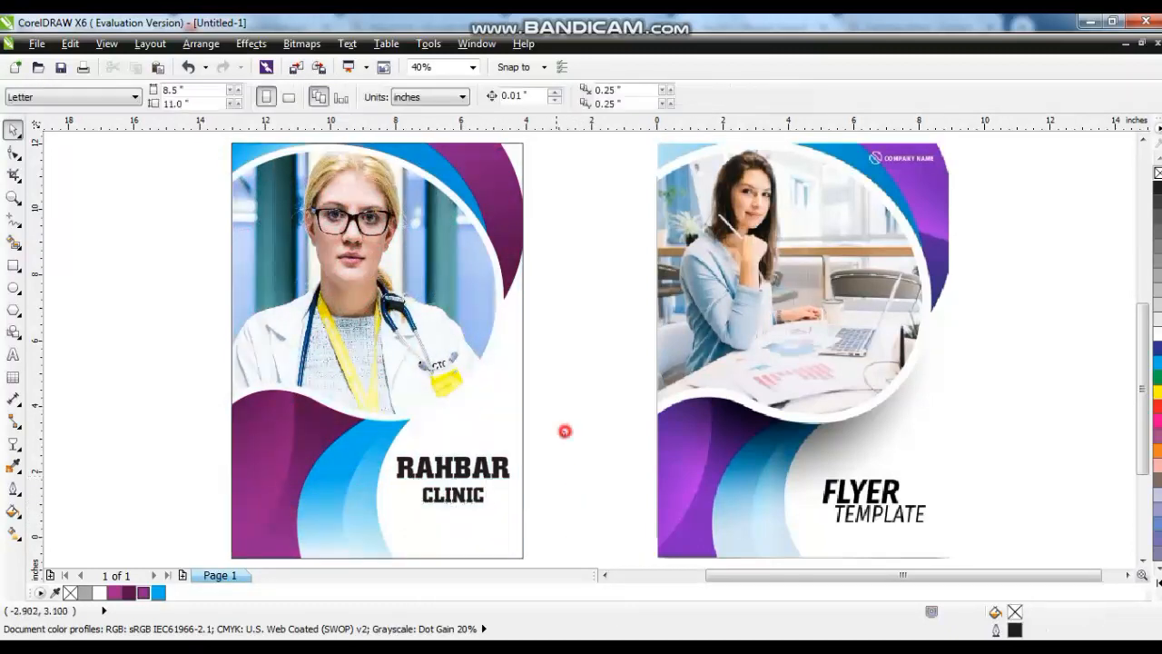
{"action": "left_click_drag", "start_coordinate": [564, 432], "coordinate": [391, 504]}
{"action": "left_click", "coordinate": [575, 467]}
{"action": "left_click_drag", "start_coordinate": [562, 430], "coordinate": [392, 507]}
{"action": "left_click_drag", "start_coordinate": [472, 467], "coordinate": [473, 478]}
{"action": "key", "text": "ctrl+z"}
Step: Move RAHBAR and CLINIC together about half an inch lower in the flyer's white area
{"action": "mouse_move", "coordinate": [576, 435]}
{"action": "left_mouse_down"}
{"action": "mouse_move", "coordinate": [518, 475]}
{"action": "mouse_move", "coordinate": [390, 508]}
{"action": "left_mouse_up"}
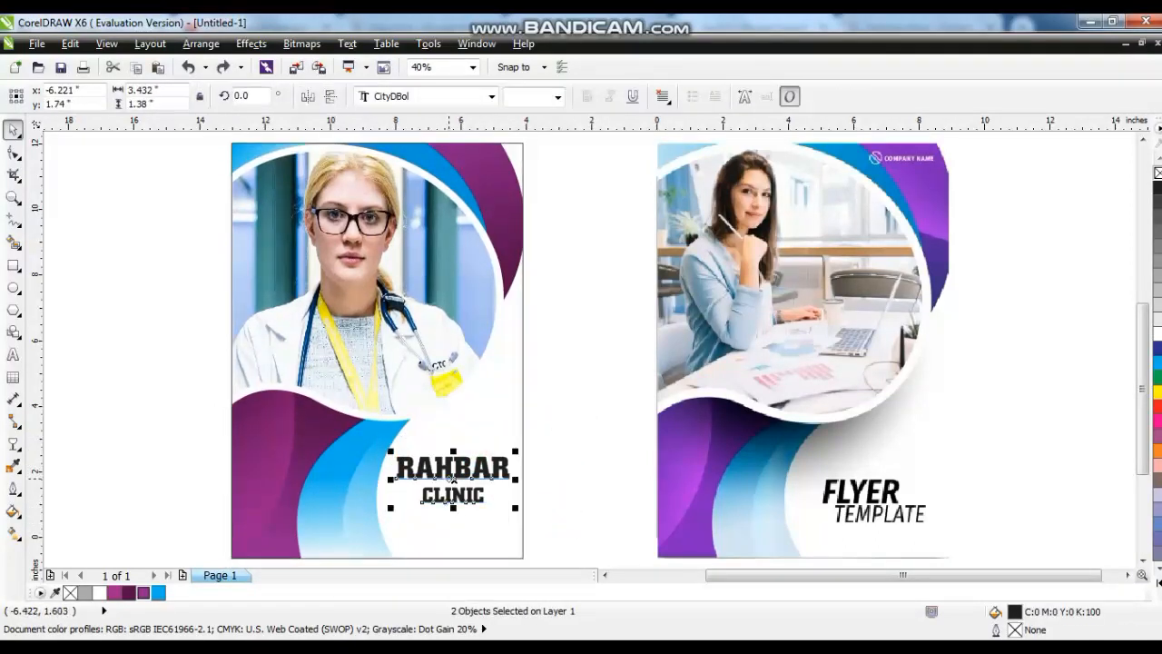
{"action": "left_click_drag", "start_coordinate": [447, 484], "coordinate": [447, 502]}
{"action": "left_click", "coordinate": [556, 485]}
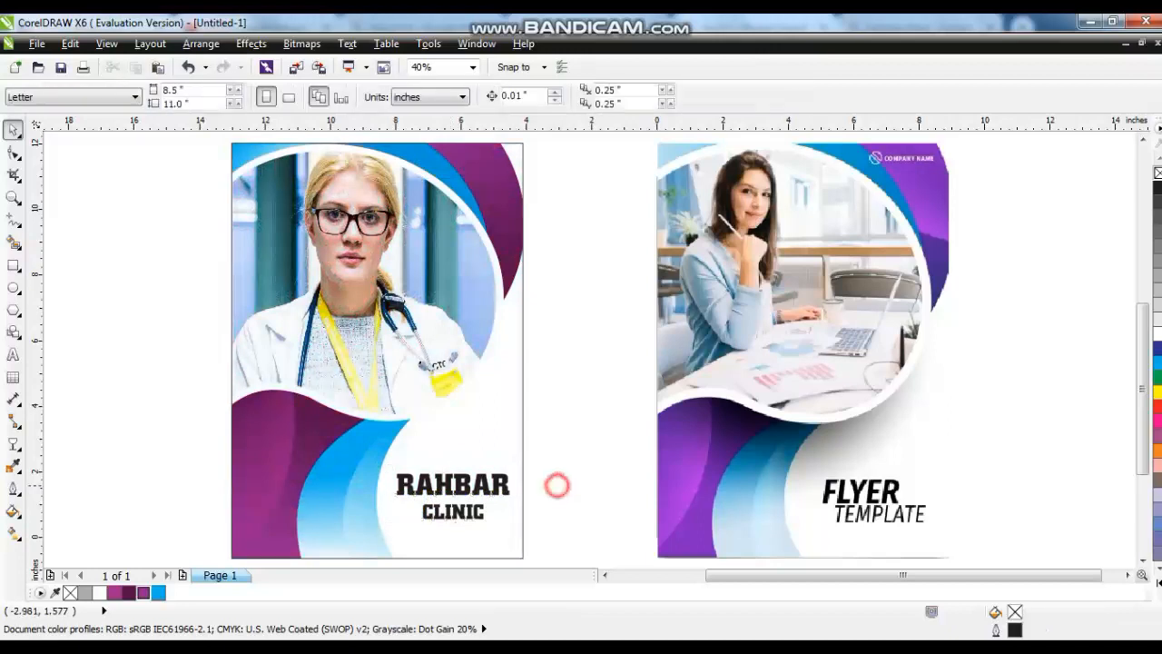
{"action": "scroll", "coordinate": [562, 484], "scroll_direction": "down", "scroll_amount": 2}
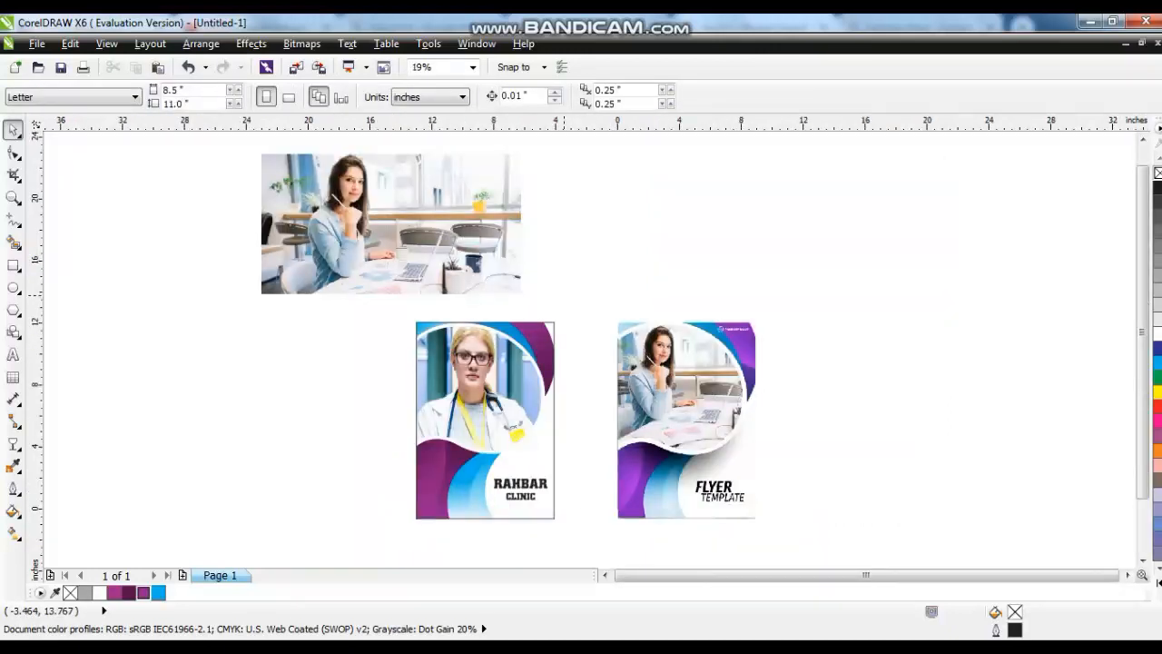
{"action": "left_click_drag", "start_coordinate": [385, 315], "coordinate": [788, 532]}
{"action": "key", "text": "shift+F2"}
{"action": "key", "text": "Escape"}
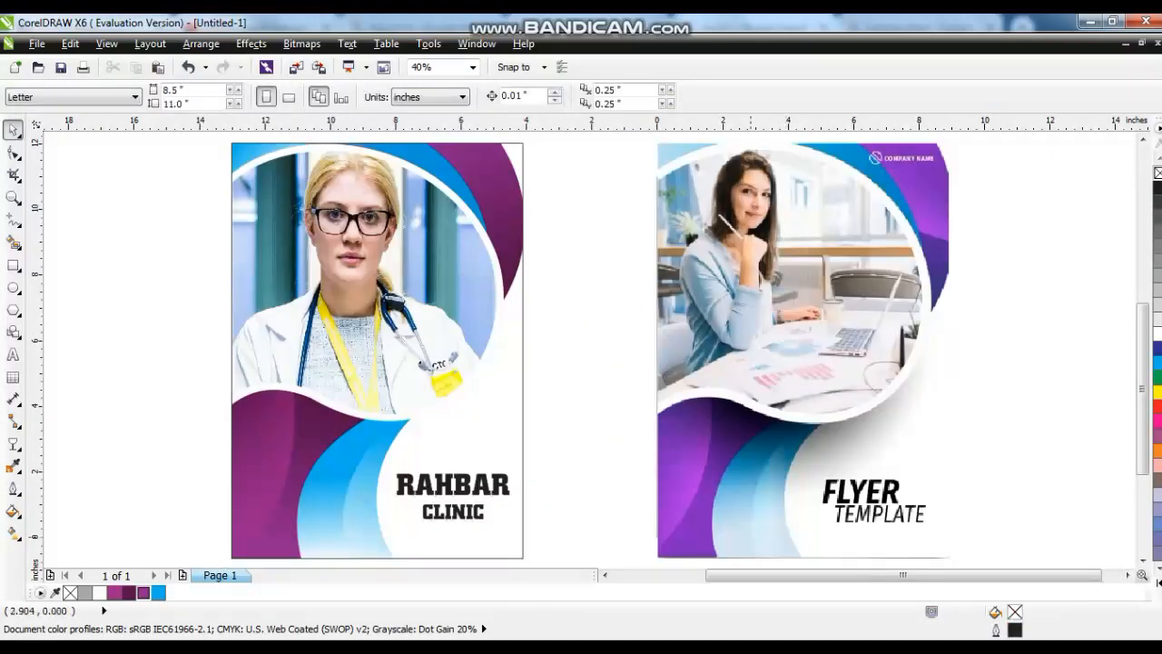